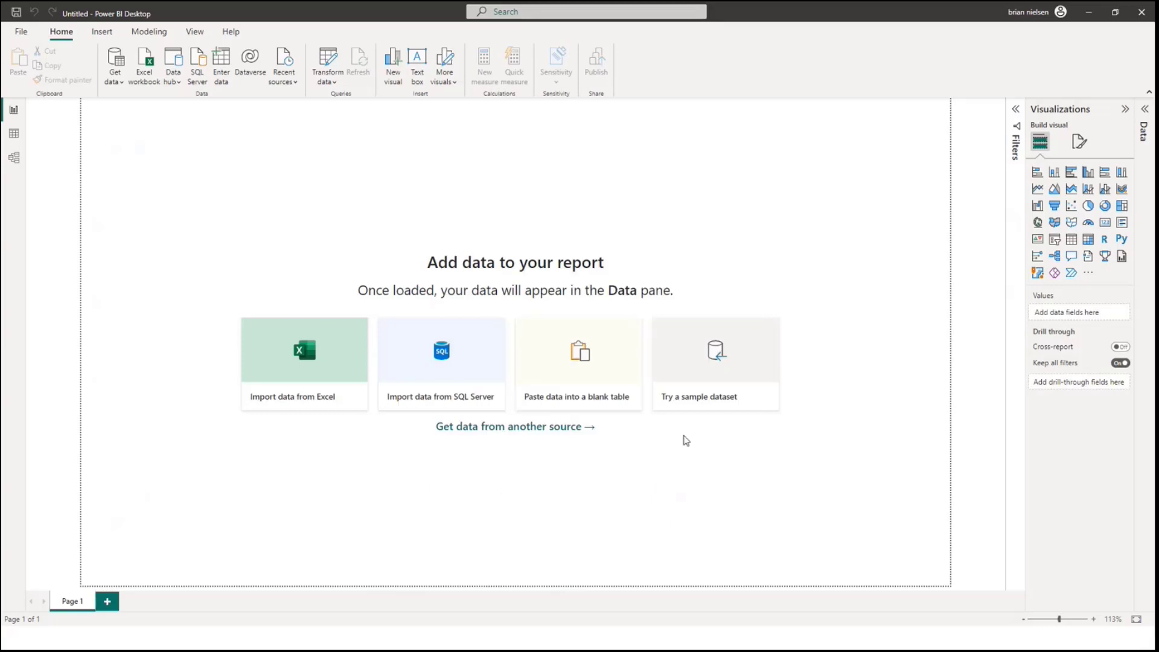
pyautogui.write('https://www.fool.com/investing/stock-market/types-of-stocks/growth-stocks/')
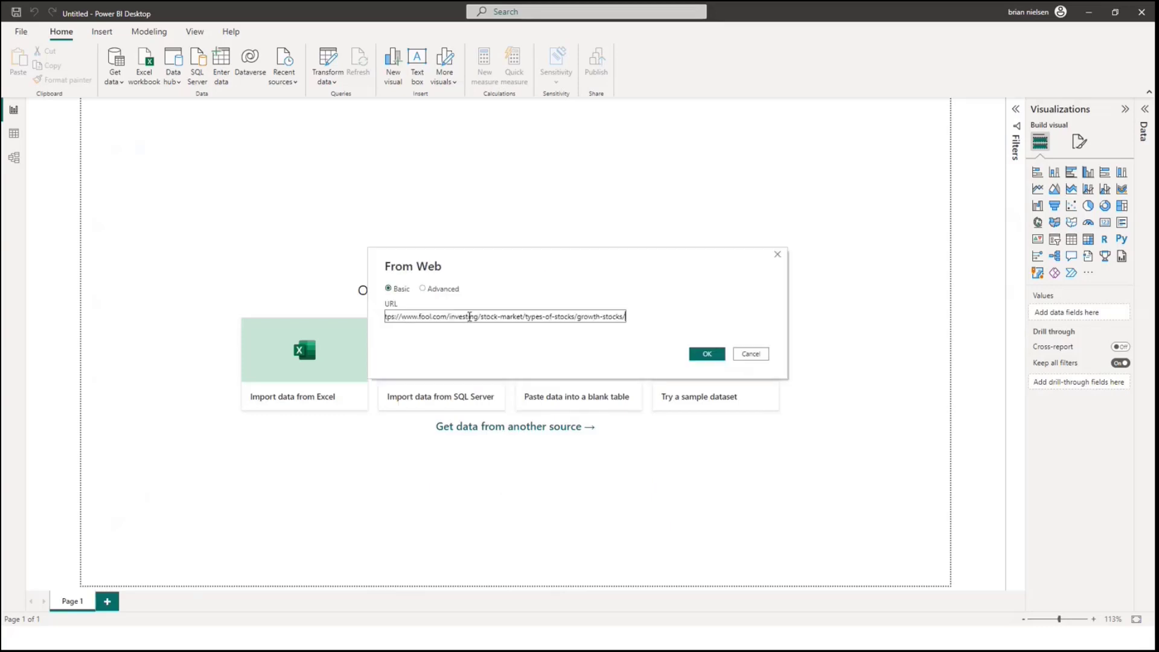
pyautogui.click(706, 356)
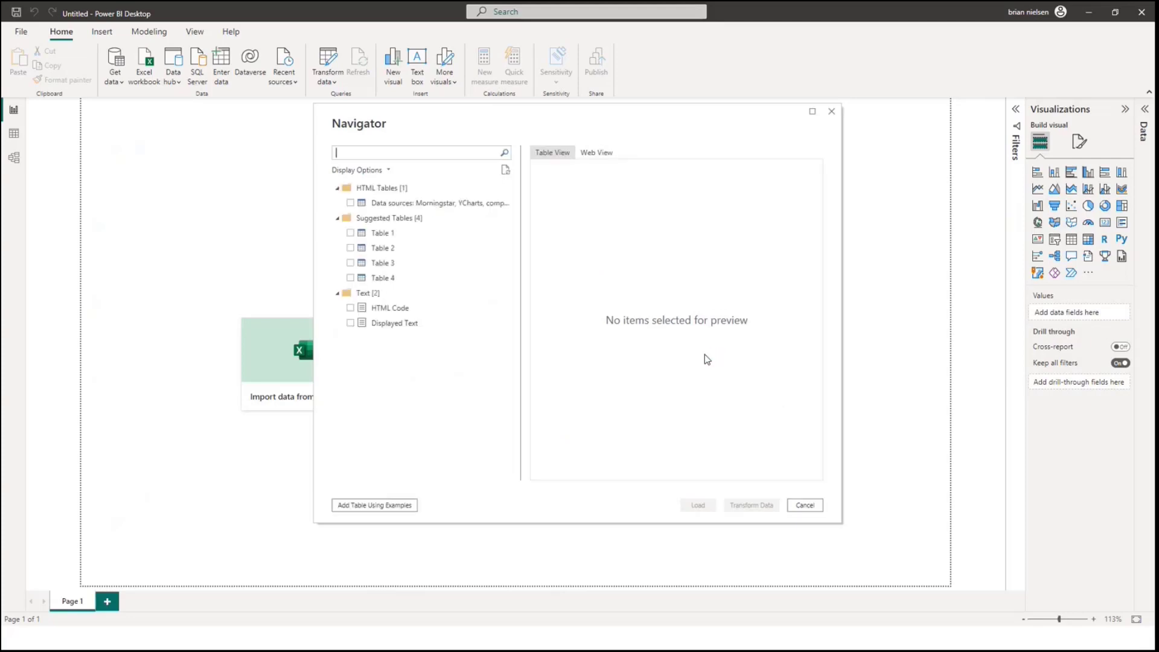
pyautogui.click(350, 203)
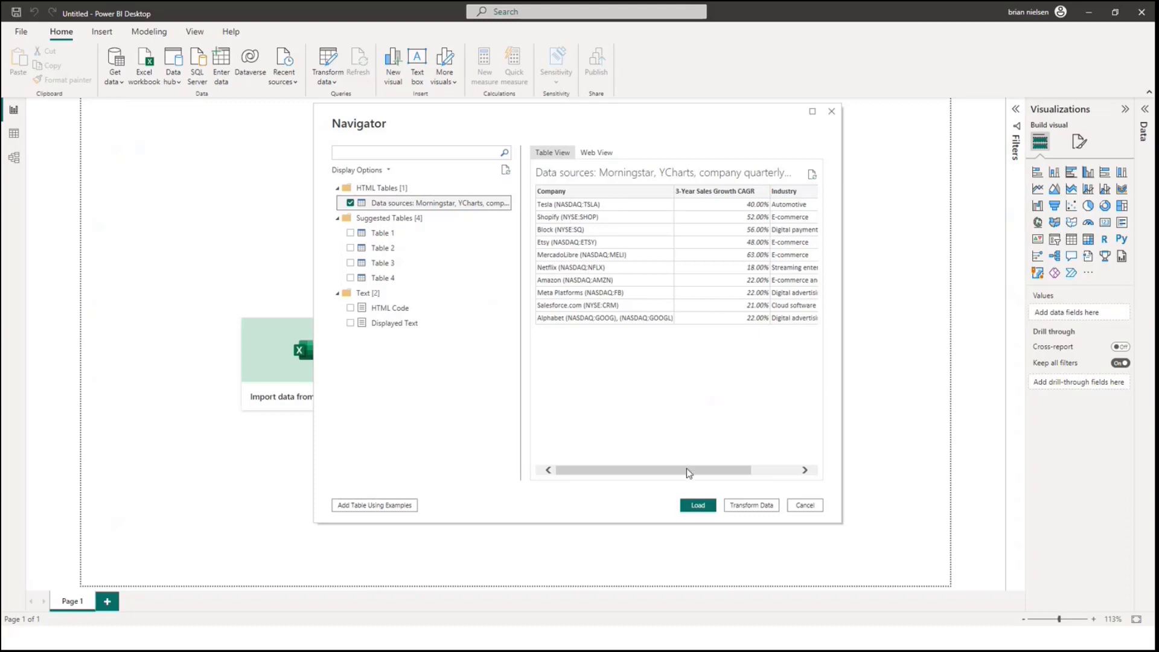
pyautogui.moveTo(687, 470); pyautogui.dragTo(616, 476)
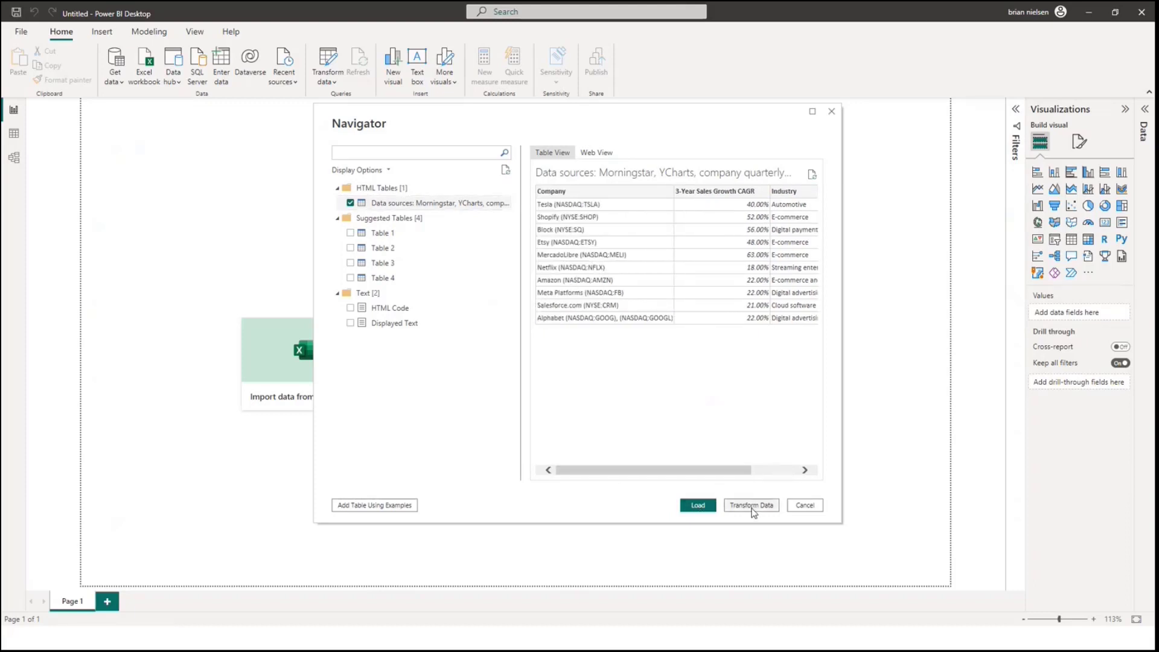
pyautogui.click(698, 510)
pyautogui.moveTo(750, 471); pyautogui.dragTo(793, 474)
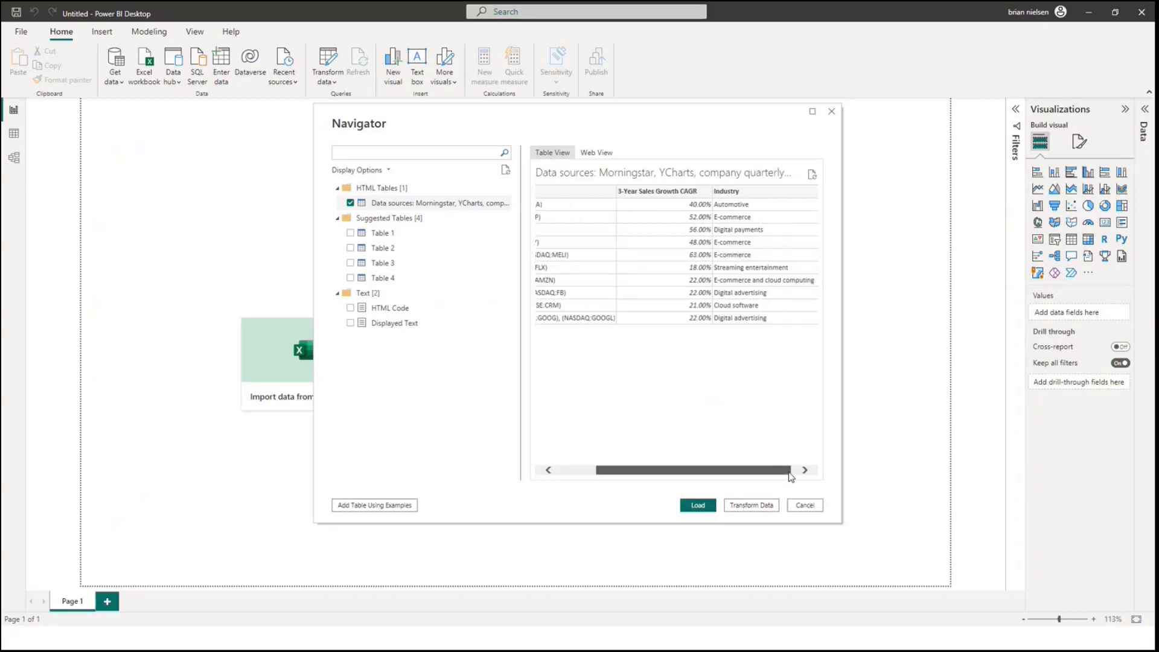
pyautogui.click(800, 508)
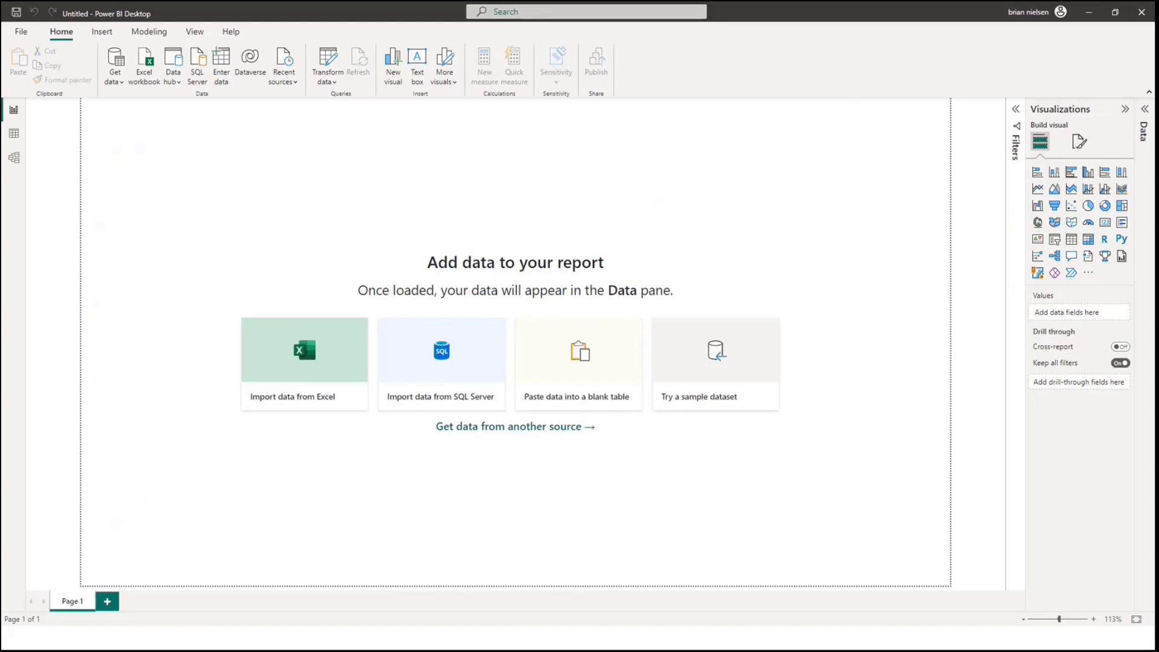
# In the browser, copy the address of the Wikipedia UEFA European Championship page and examine its table of tournaments, hosts and teams.
pyautogui.moveTo(0, 114); pyautogui.dragTo(750, 32)
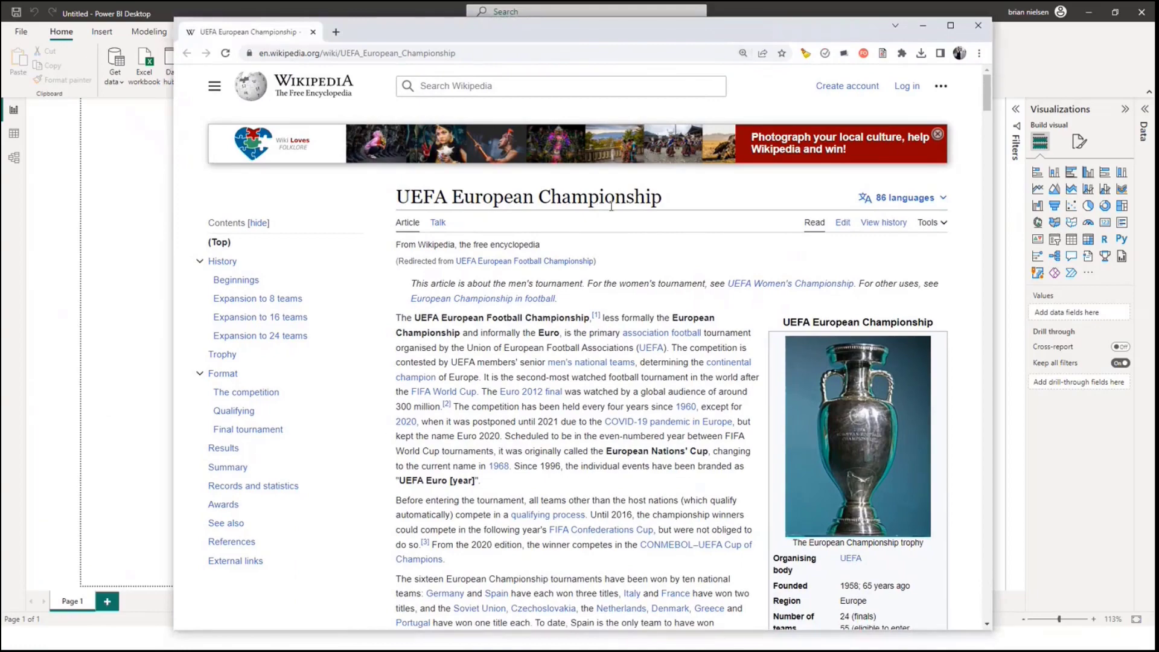
pyautogui.click(441, 54)
pyautogui.hotkey('ctrl', 'c')
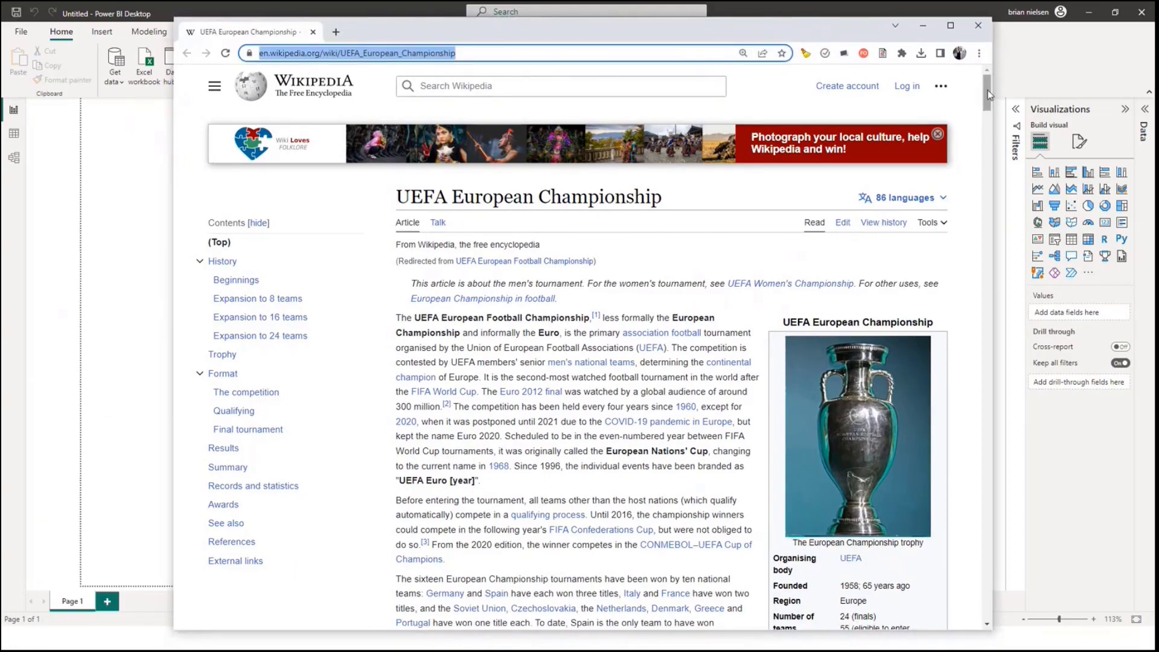
pyautogui.moveTo(988, 89); pyautogui.dragTo(983, 298)
pyautogui.scroll(2, 865, 203)
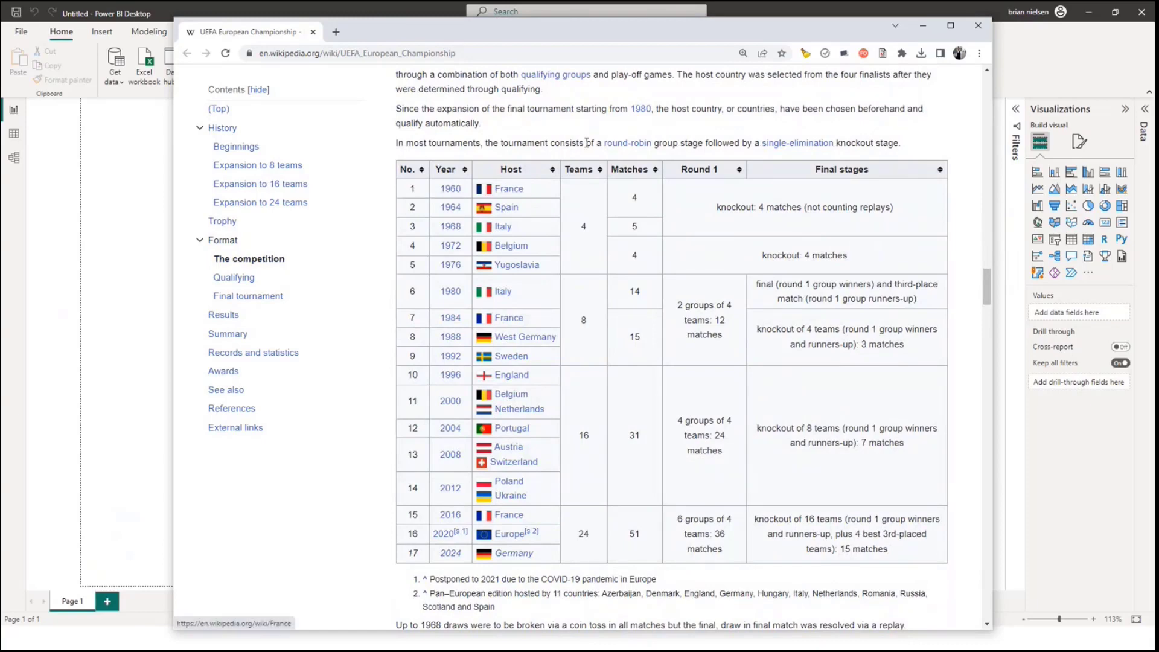
pyautogui.moveTo(264, 35); pyautogui.dragTo(0, 24)
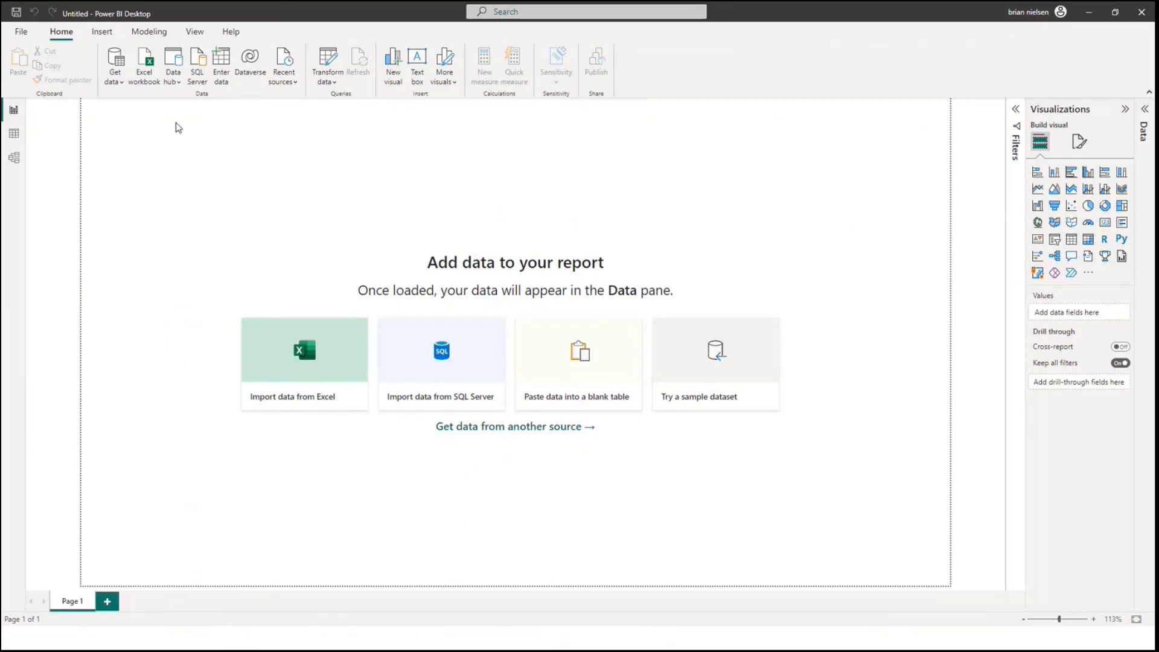
pyautogui.click(115, 78)
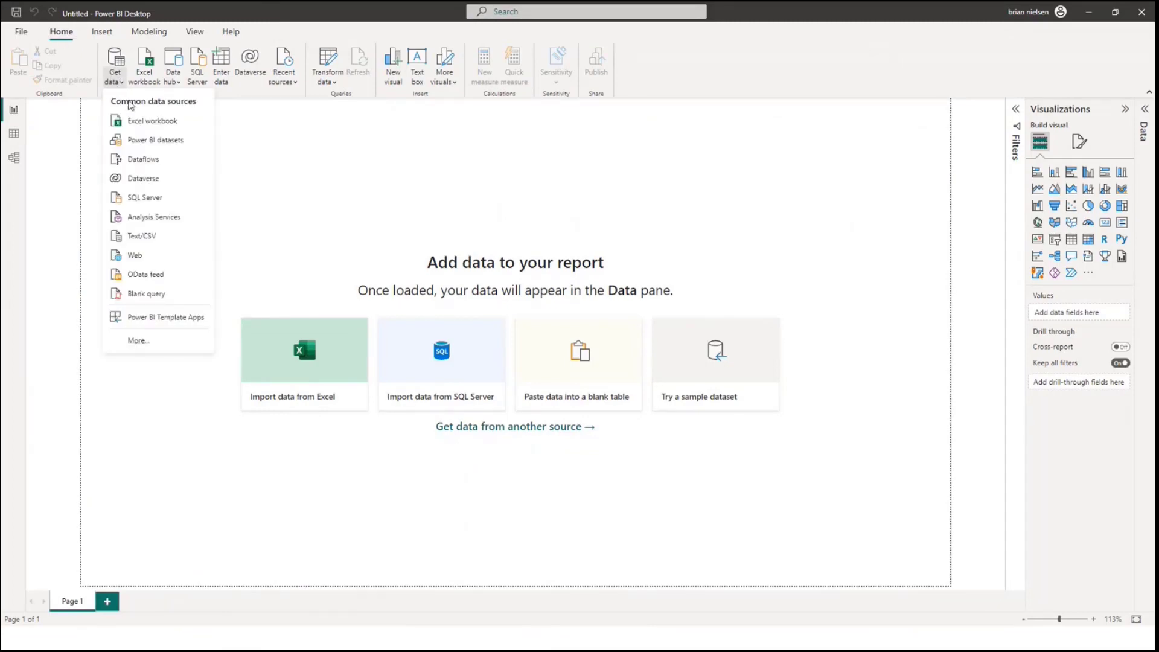
pyautogui.click(135, 255)
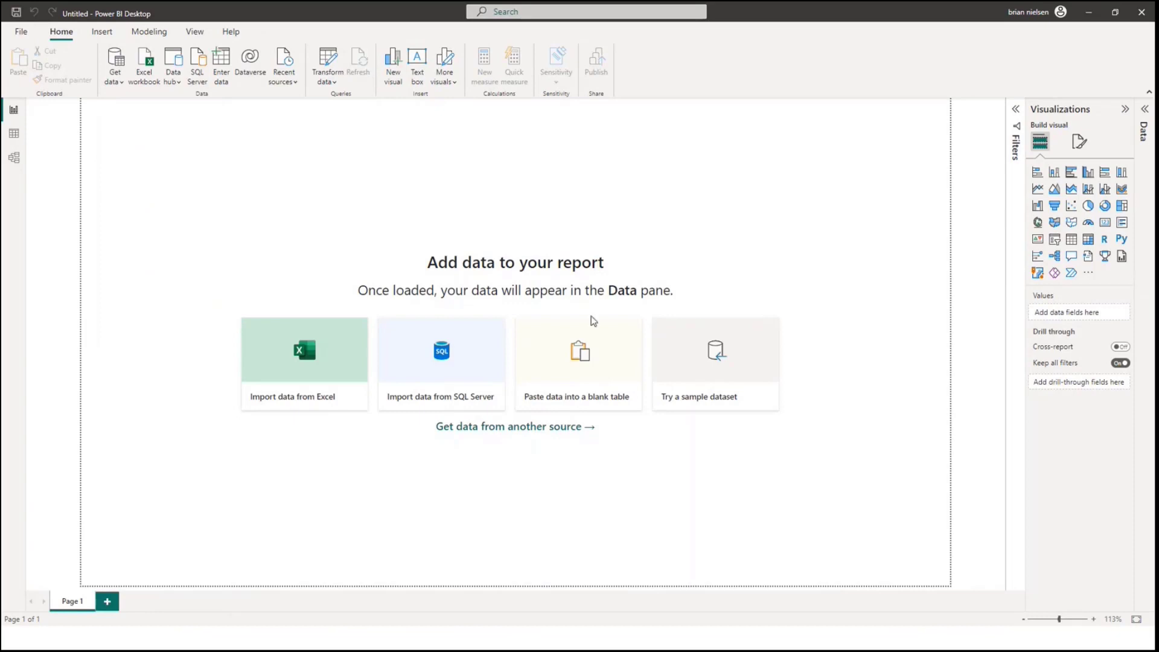
pyautogui.hotkey('ctrl', 'v')
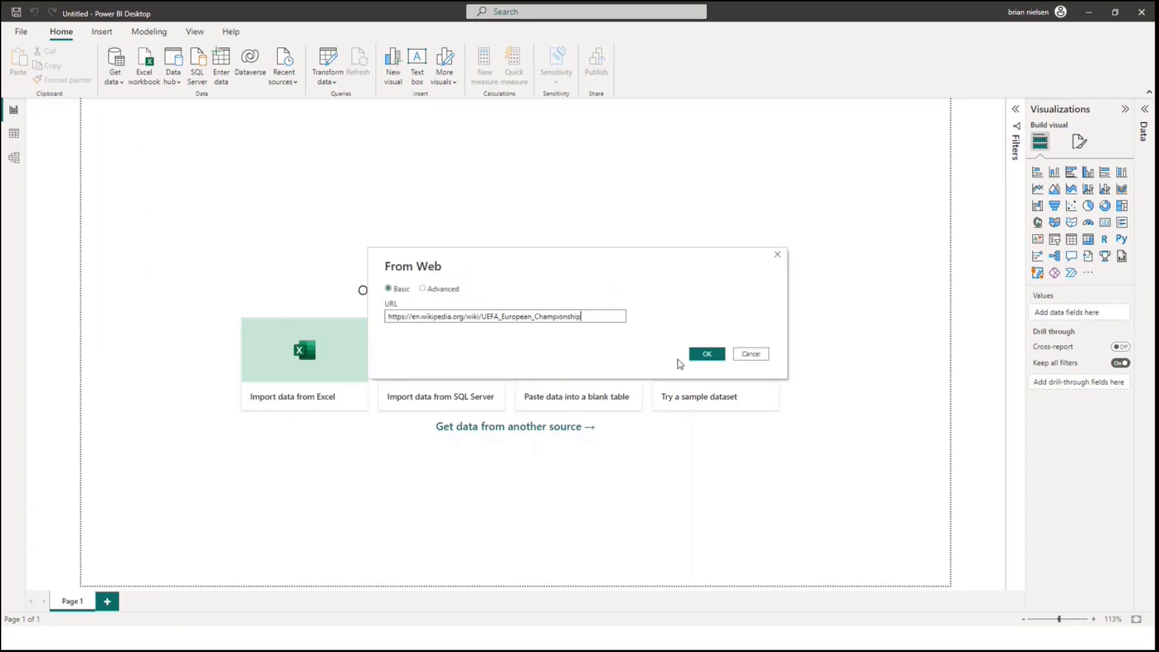
pyautogui.click(708, 353)
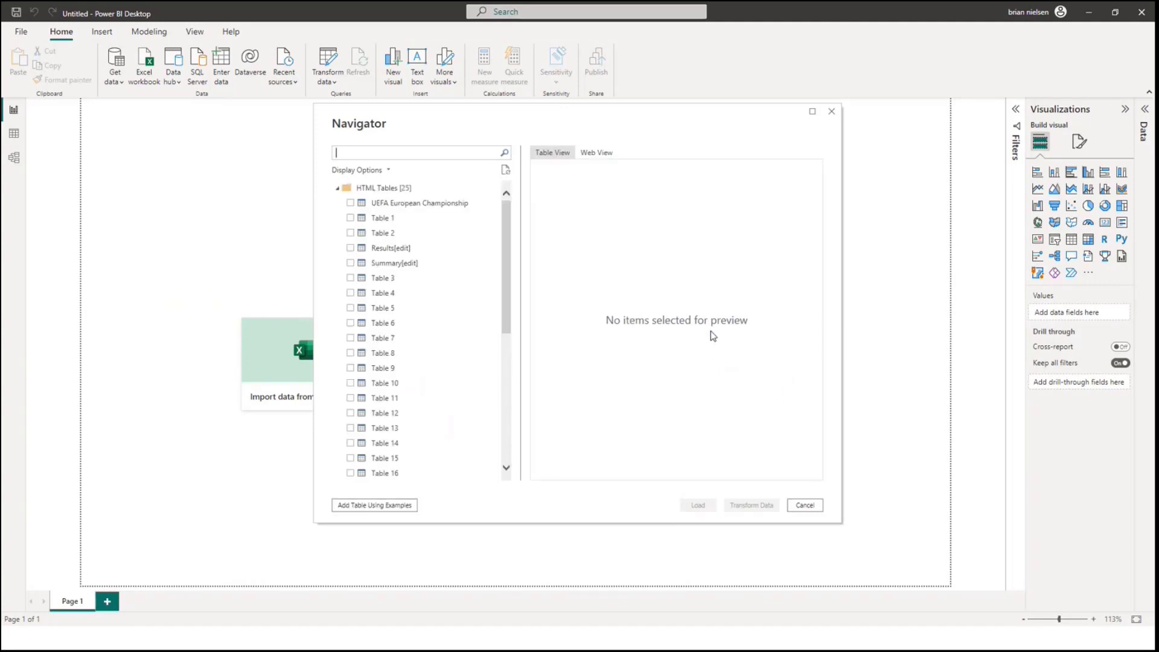
# Preview the Results[edit], Summary[edit] and Table 2 tables of the Wikipedia page one after another, closing without loading any.
pyautogui.click(350, 248)
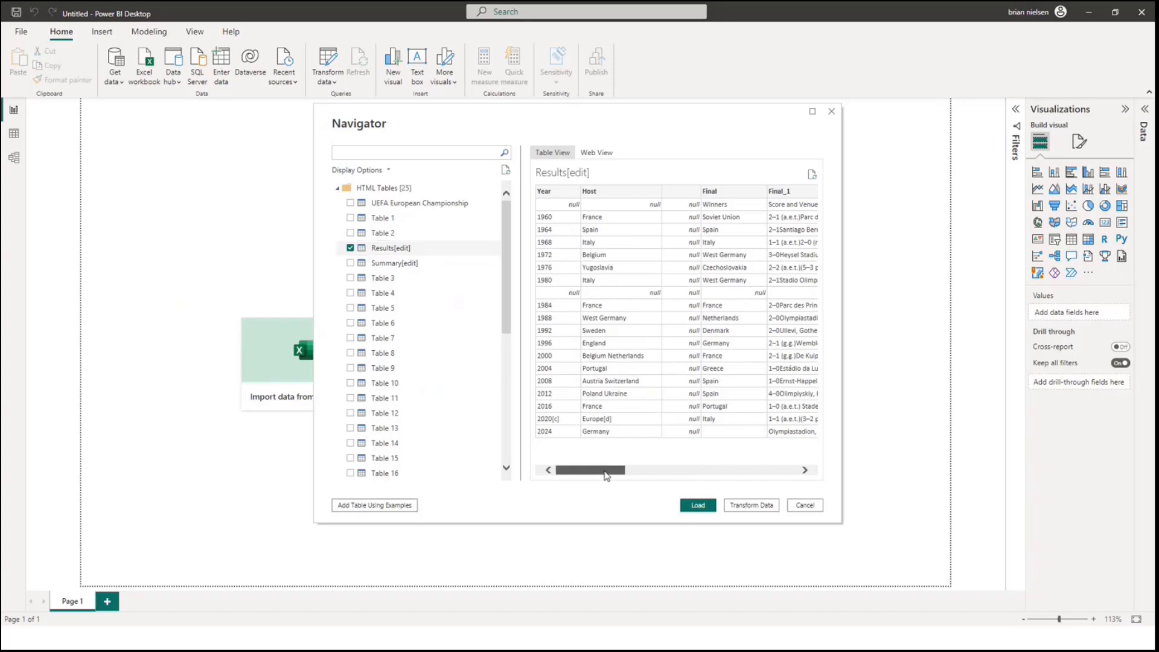
pyautogui.moveTo(605, 473); pyautogui.dragTo(579, 475)
pyautogui.click(352, 248)
pyautogui.click(351, 263)
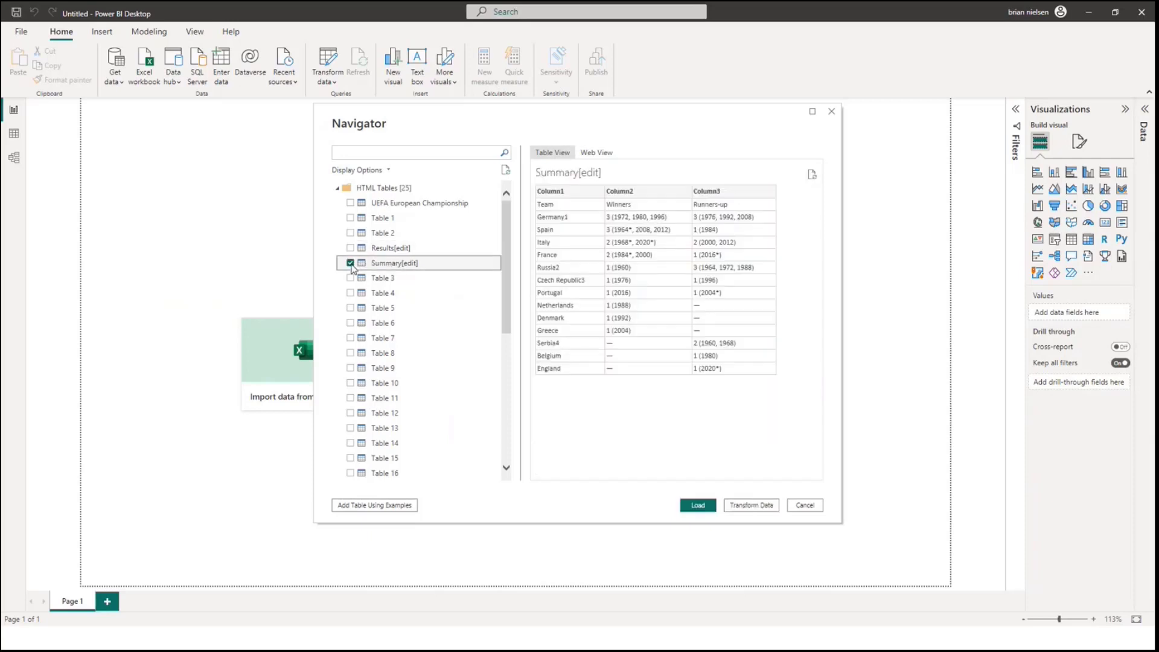
pyautogui.click(350, 263)
pyautogui.click(350, 232)
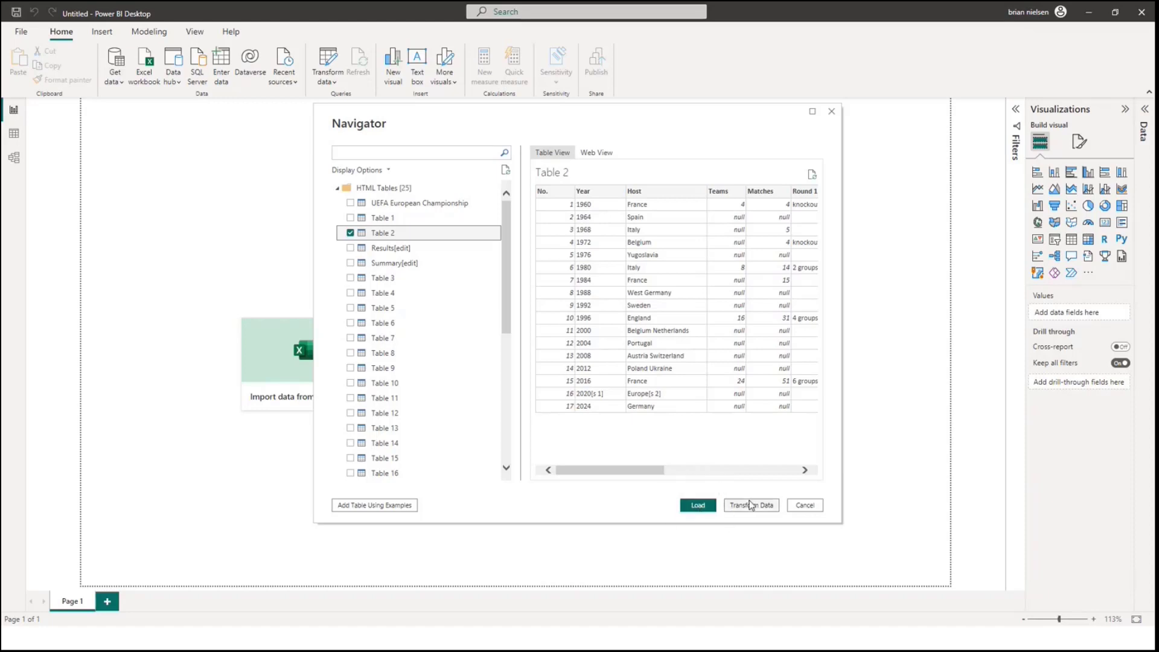
pyautogui.moveTo(657, 469); pyautogui.dragTo(683, 469)
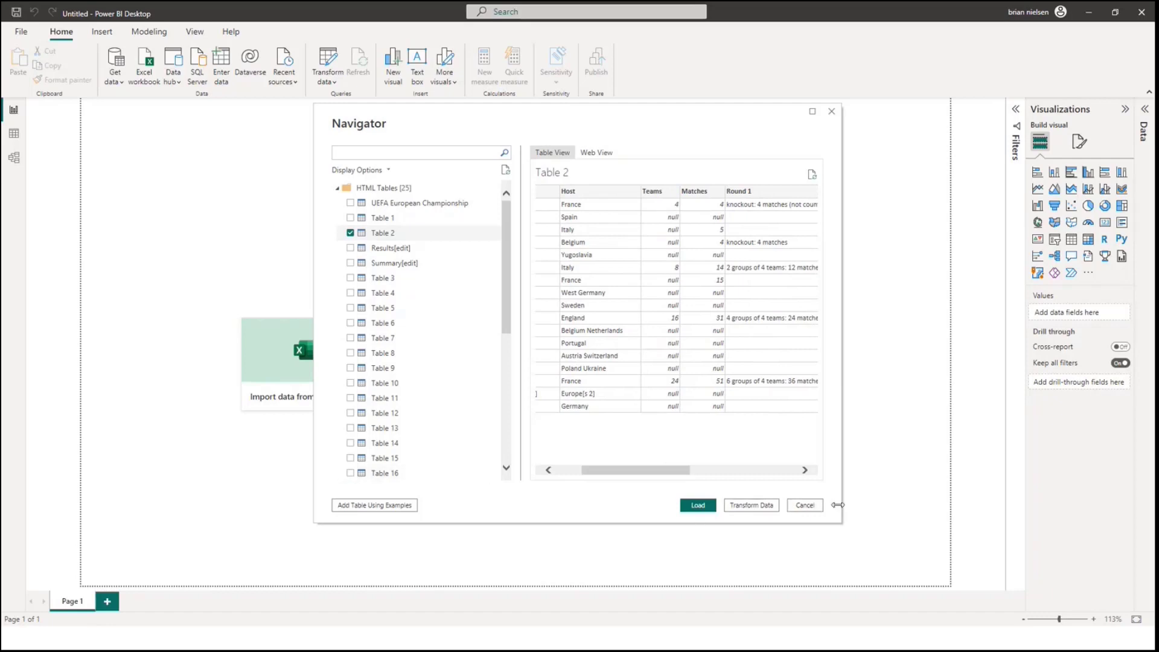
pyautogui.click(807, 506)
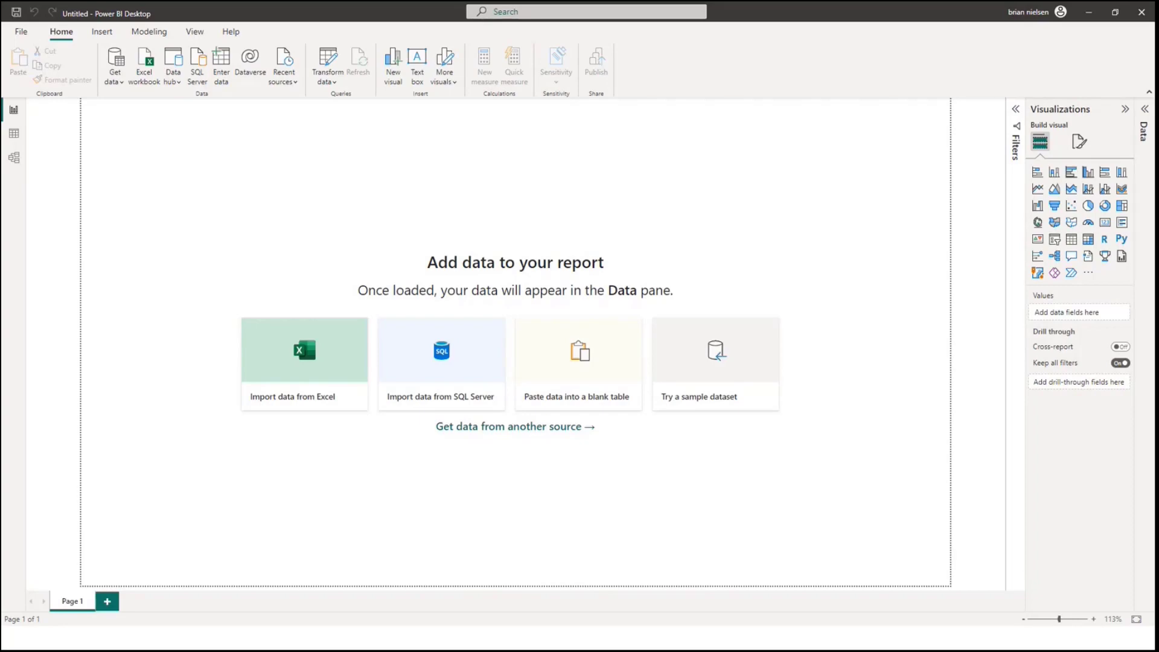
# Switch to the InvoiceLines spreadsheet in Google Sheets, copy its web address, and close its browser window.
pyautogui.moveTo(1, 175); pyautogui.dragTo(785, 40)
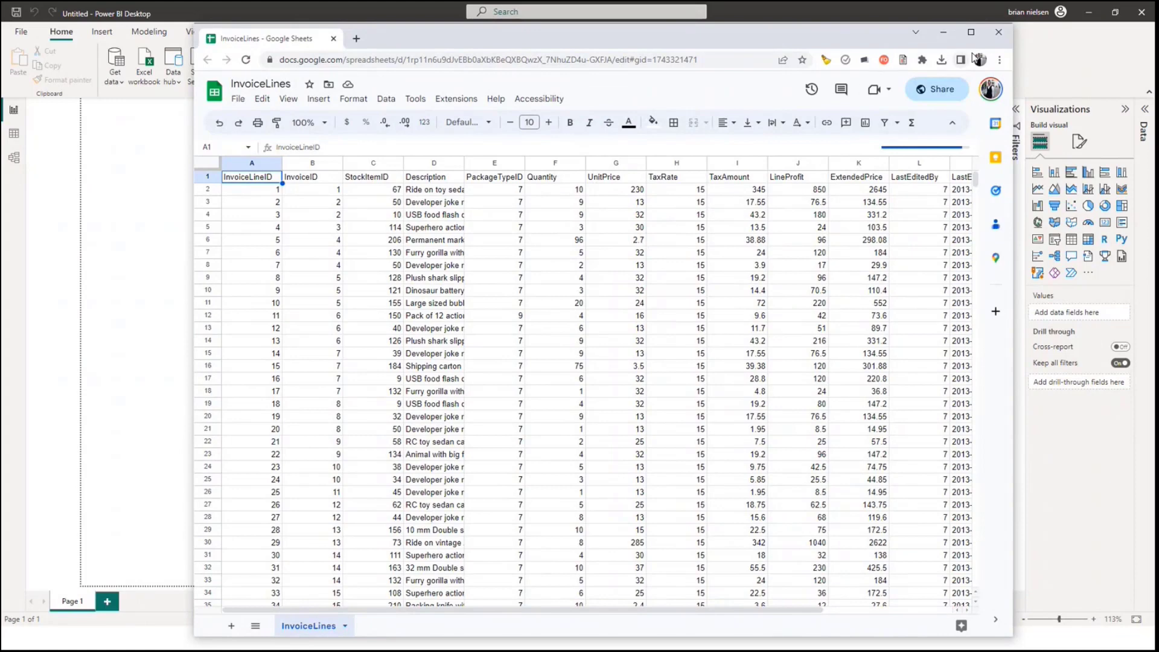
pyautogui.click(677, 60)
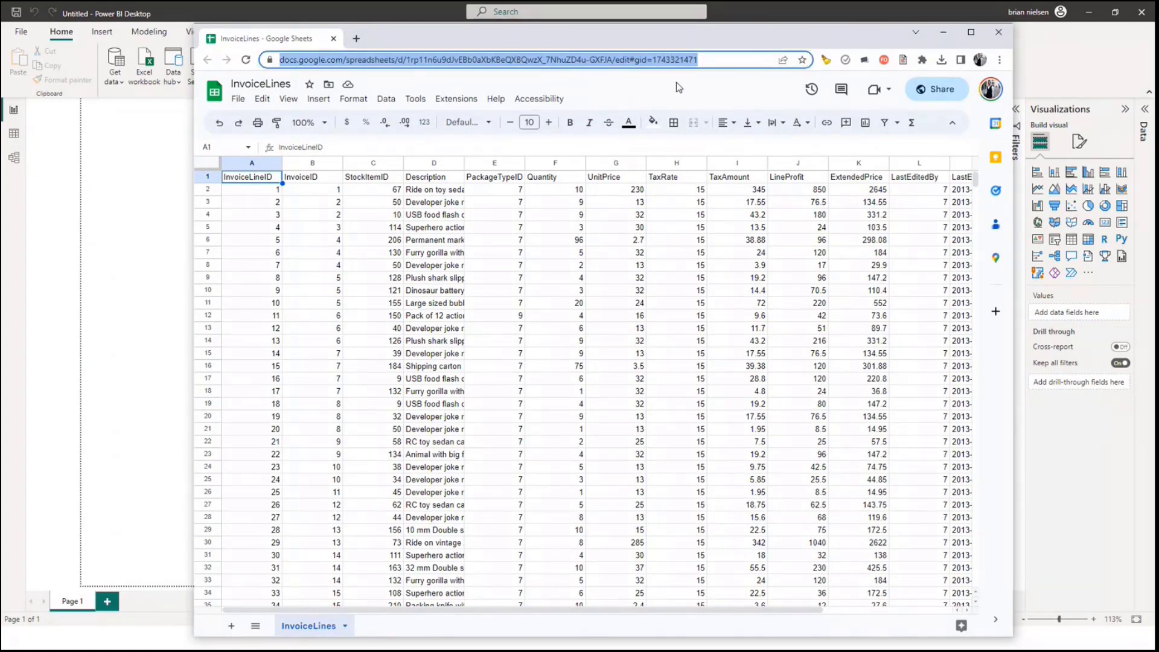
pyautogui.click(1006, 30)
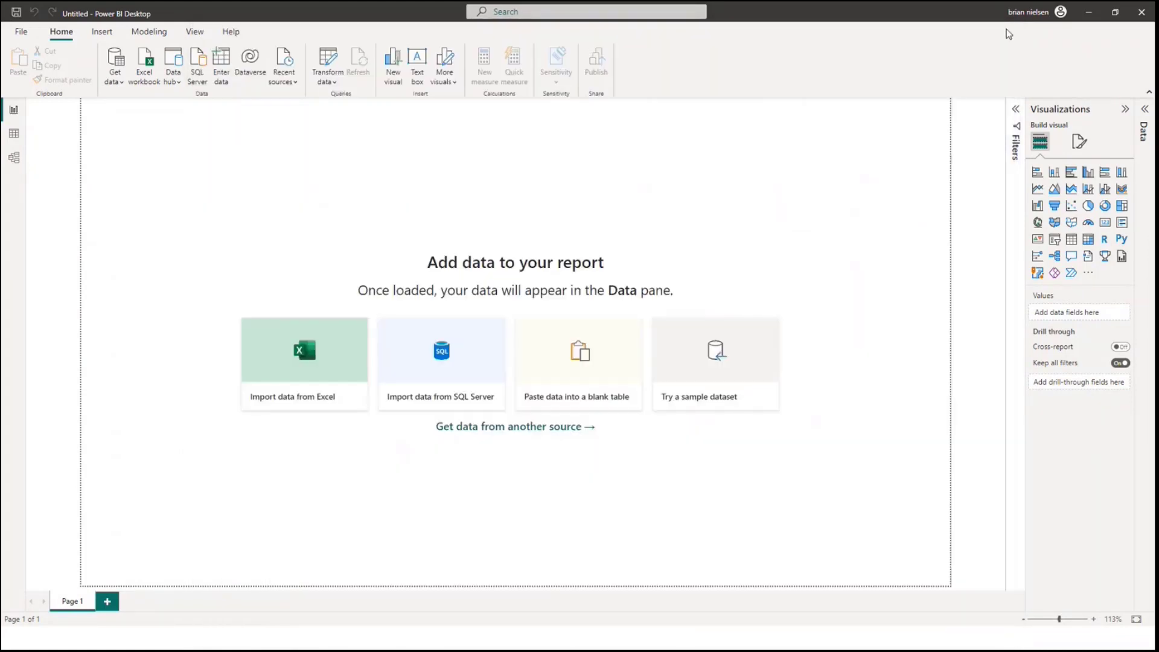
# Search all data connectors for "goog", choose Google Sheets, and accept connecting to the third-party service.
pyautogui.click(120, 87)
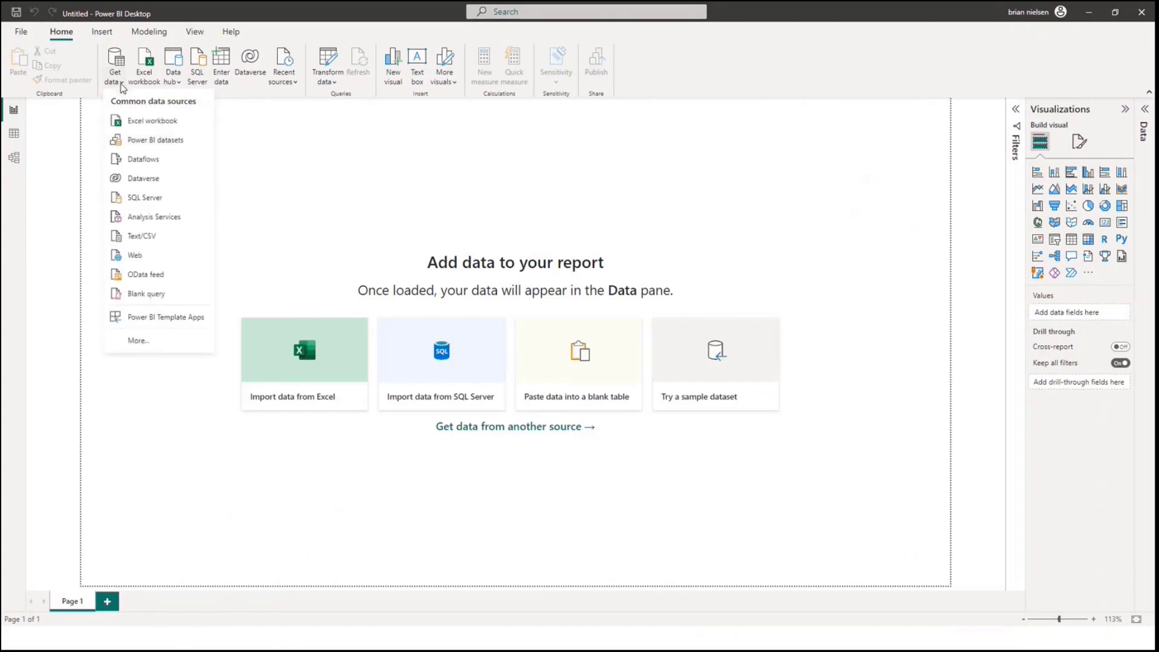
pyautogui.click(145, 346)
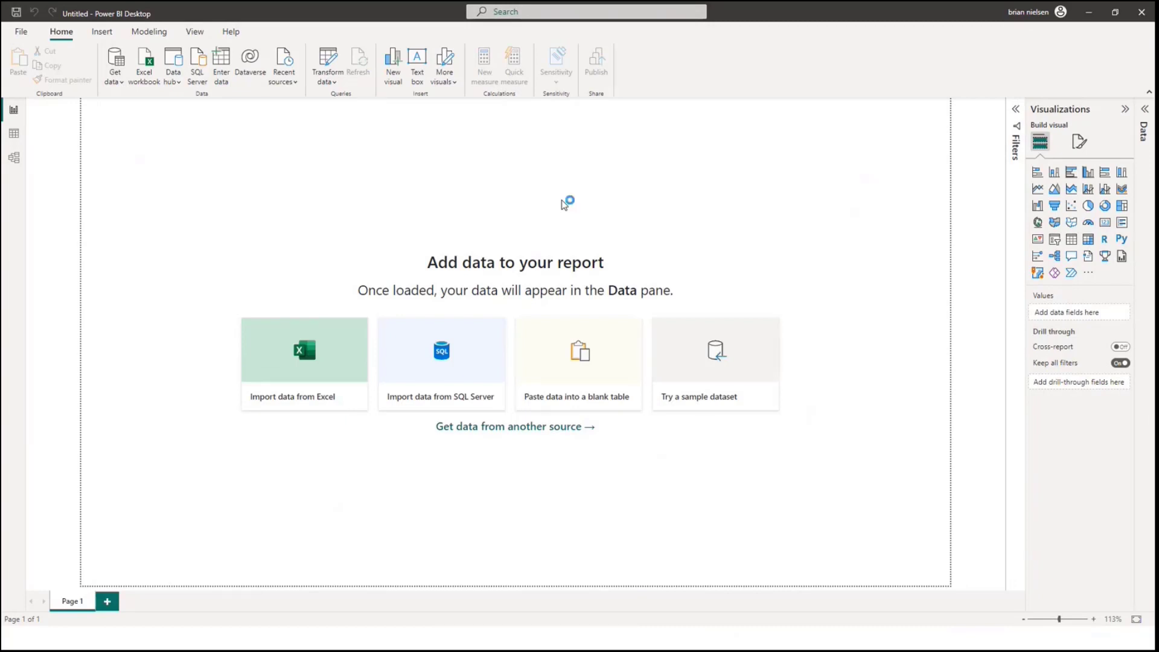
pyautogui.write('goog')
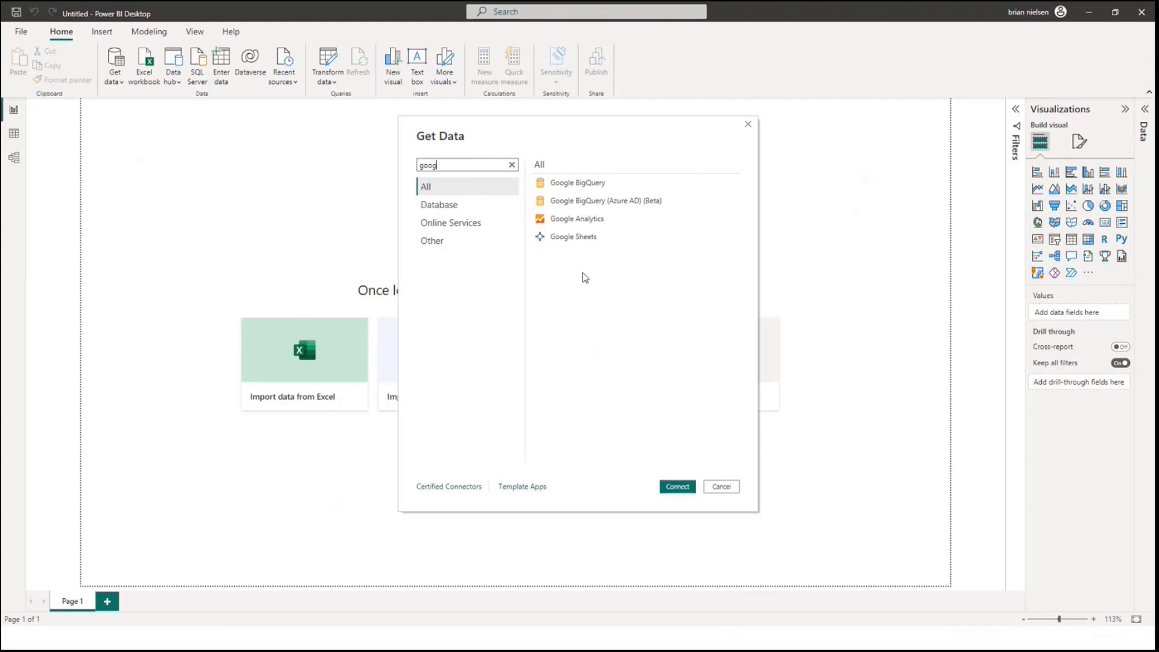
pyautogui.click(572, 241)
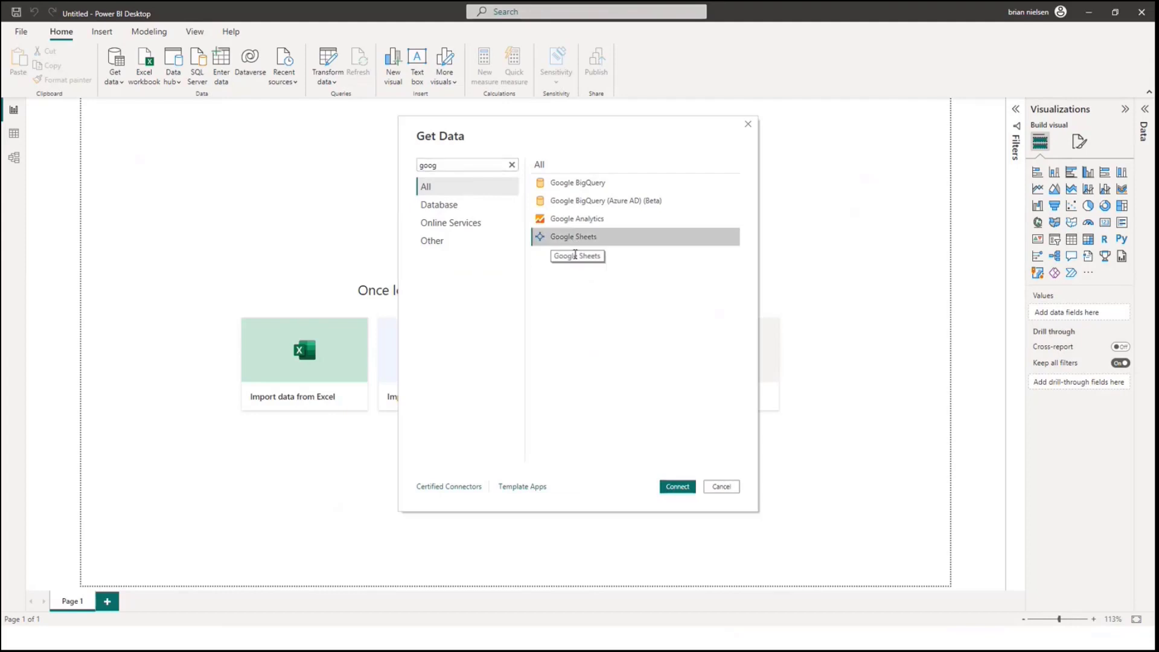
pyautogui.click(679, 488)
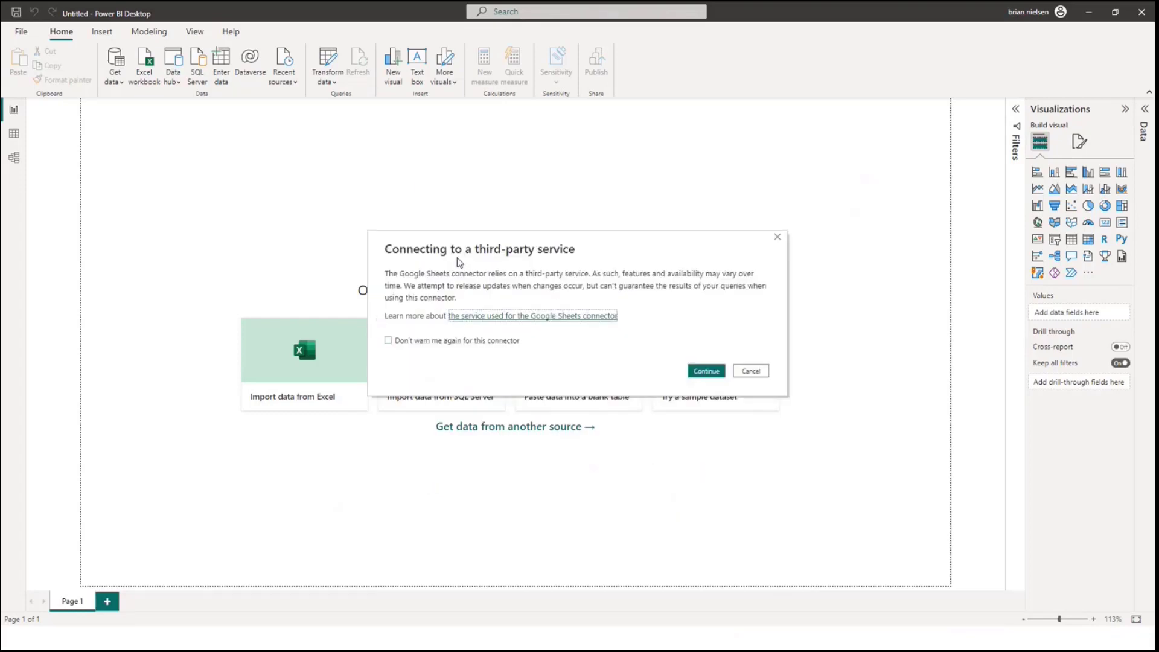
pyautogui.click(717, 375)
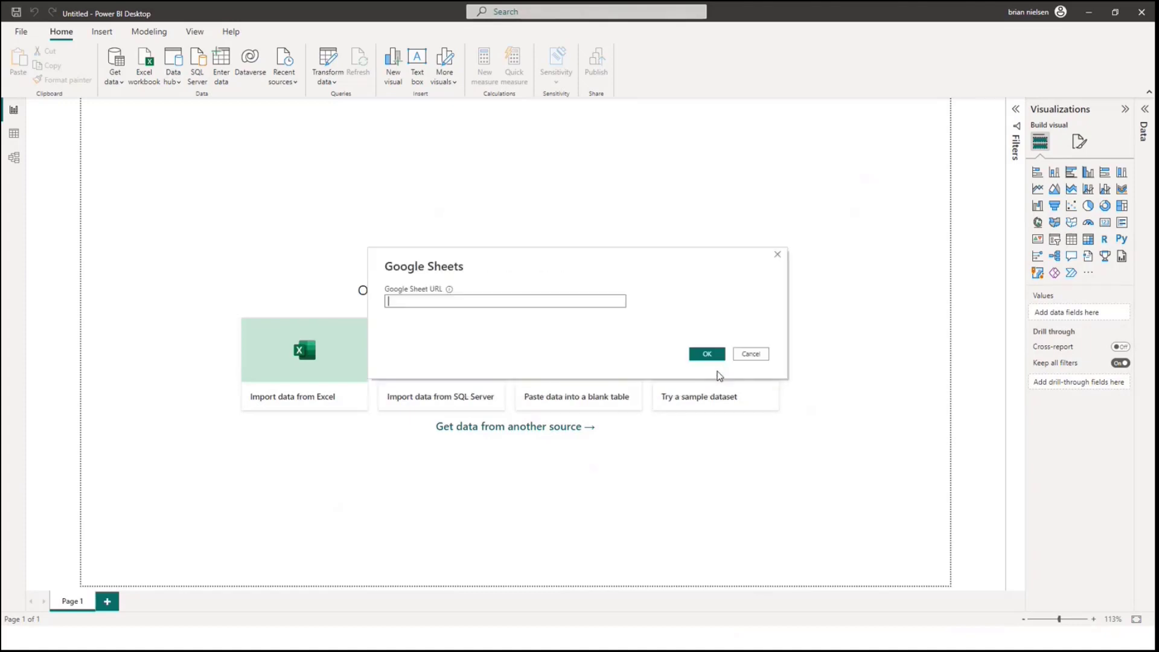
# Paste the copied spreadsheet address as the Google Sheet URL and connect to it.
pyautogui.click(505, 300)
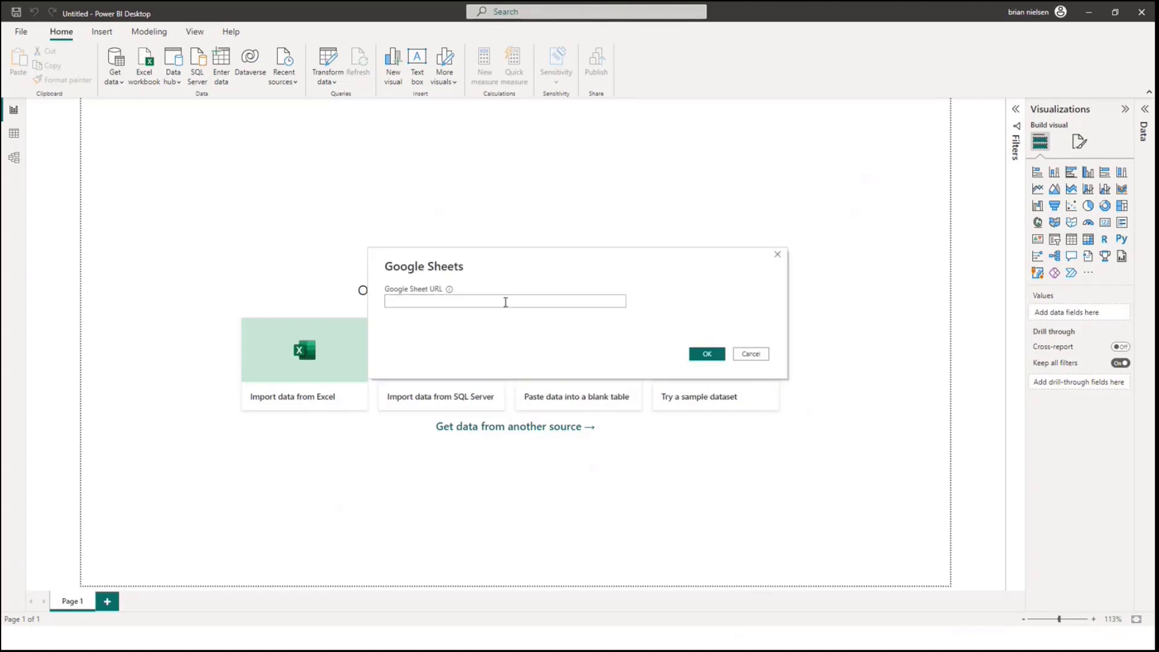
pyautogui.hotkey('ctrl', 'v')
pyautogui.click(714, 359)
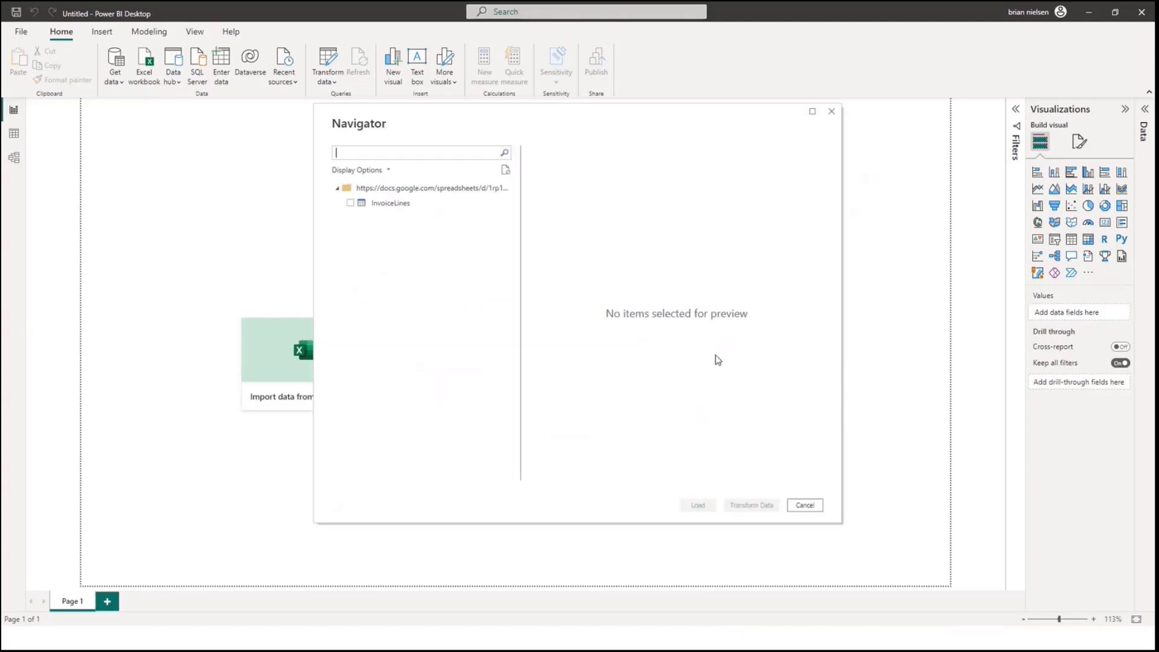
# Open the InvoiceLines table in Power Query Editor for transformation and use its first row as headers.
pyautogui.click(350, 203)
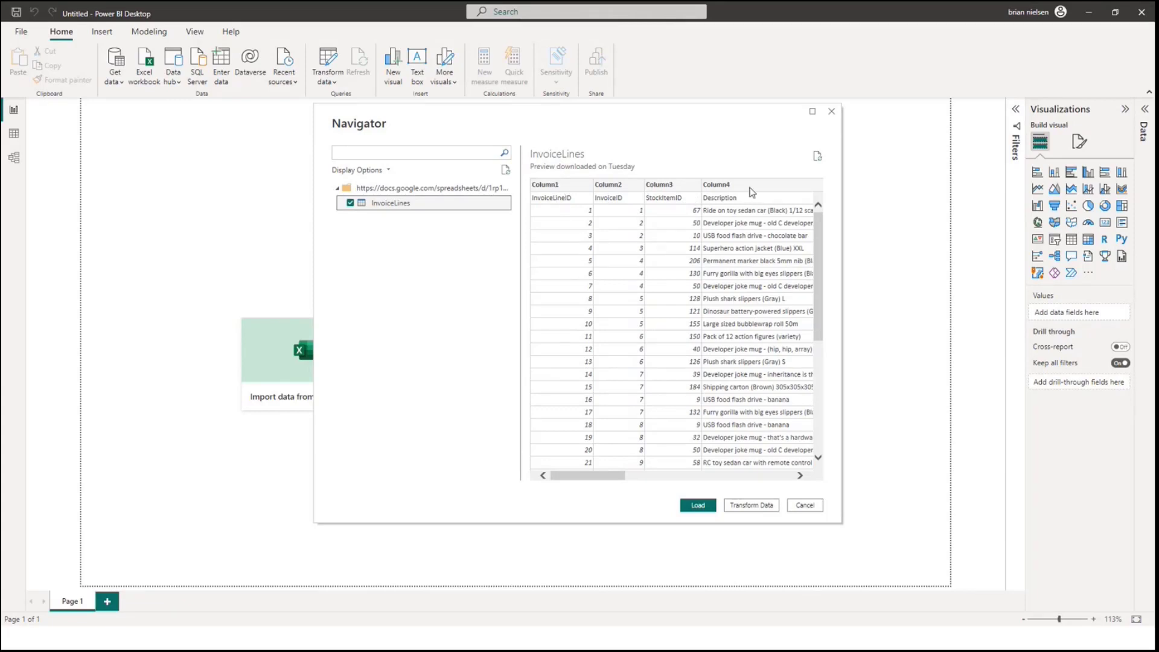
pyautogui.click(753, 509)
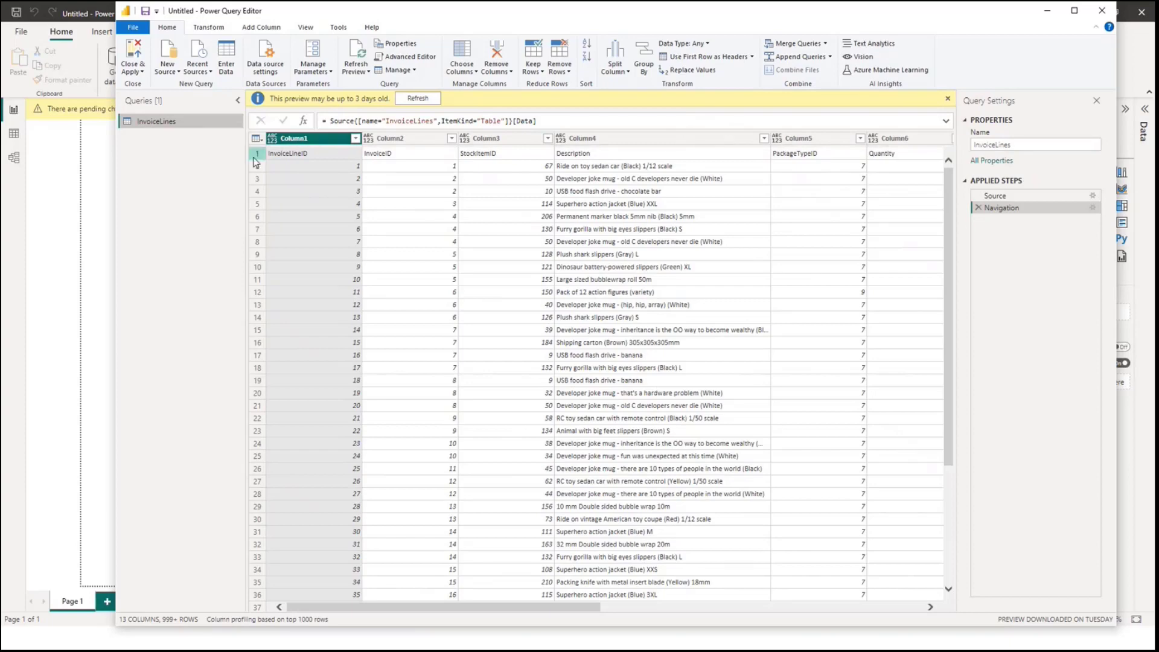
pyautogui.click(292, 138)
pyautogui.click(693, 61)
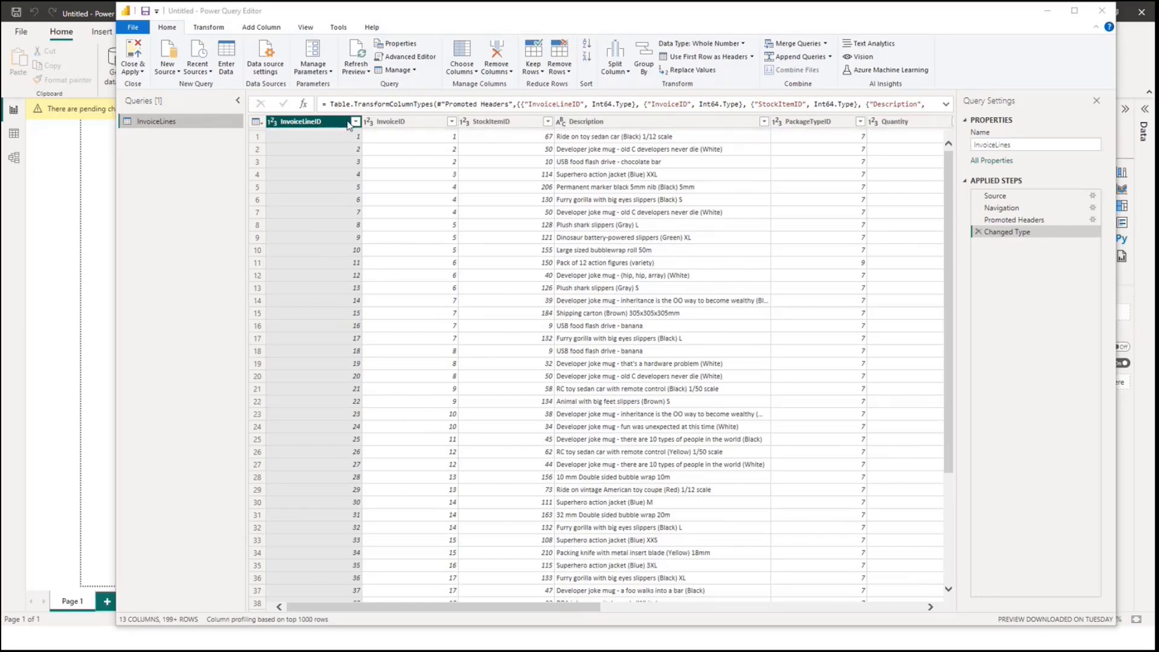
# Filter the InvoiceLineID column to exclude the values 1, 2, 3 and 4.
pyautogui.click(358, 121)
pyautogui.click(358, 122)
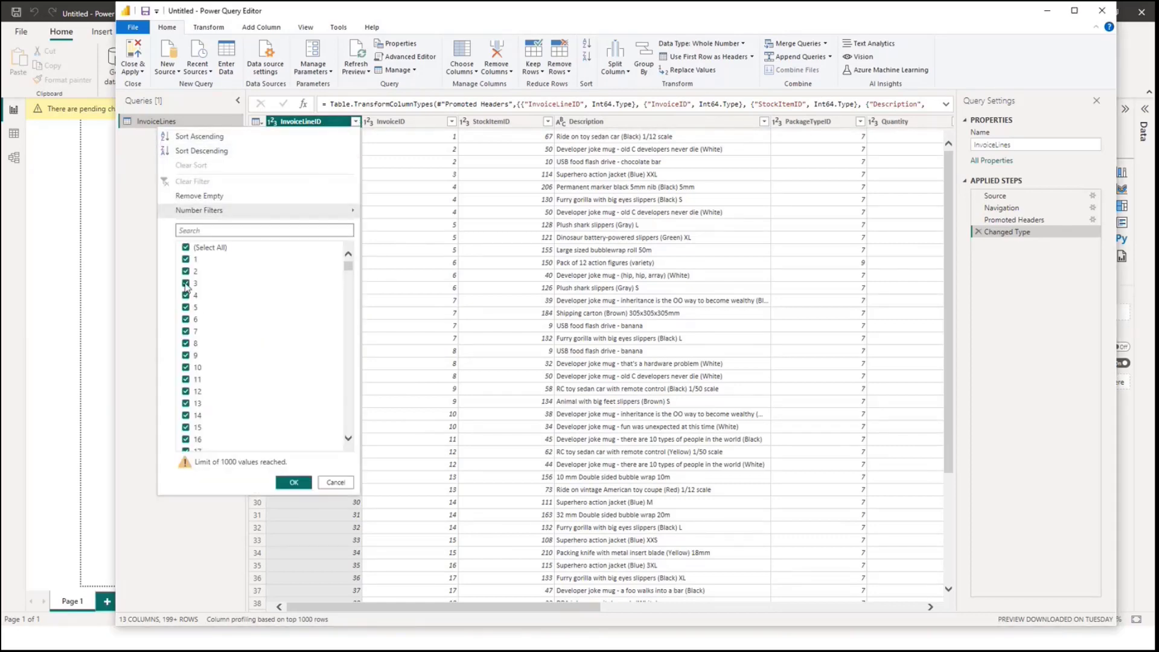
pyautogui.click(186, 259)
pyautogui.click(186, 271)
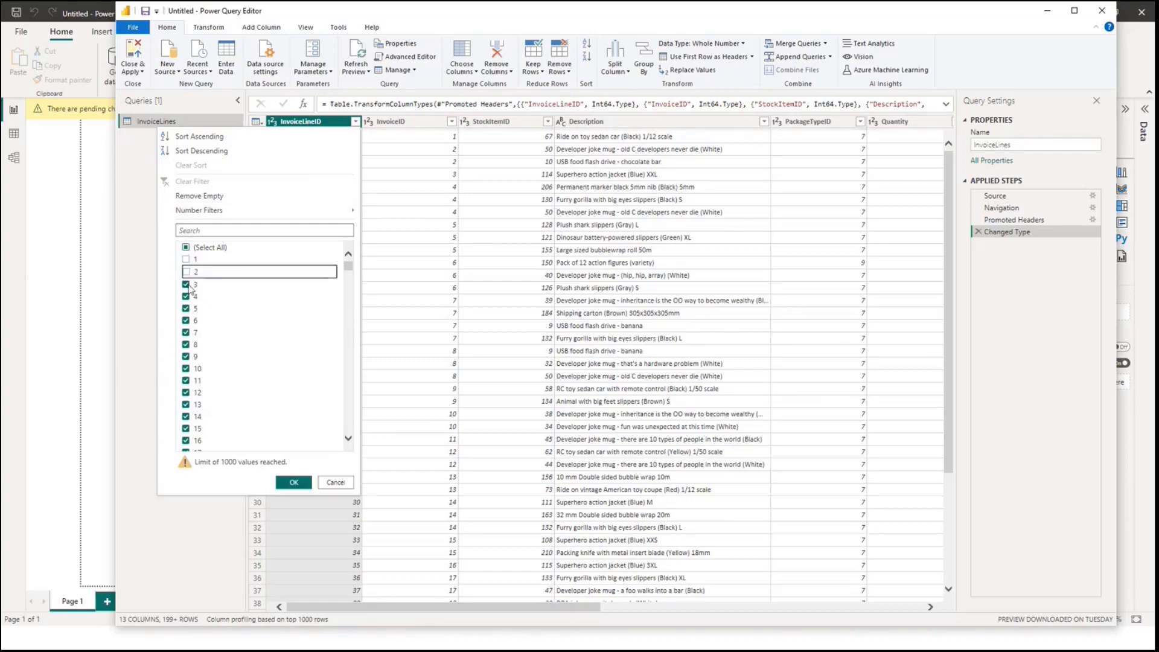
pyautogui.click(186, 284)
pyautogui.click(186, 296)
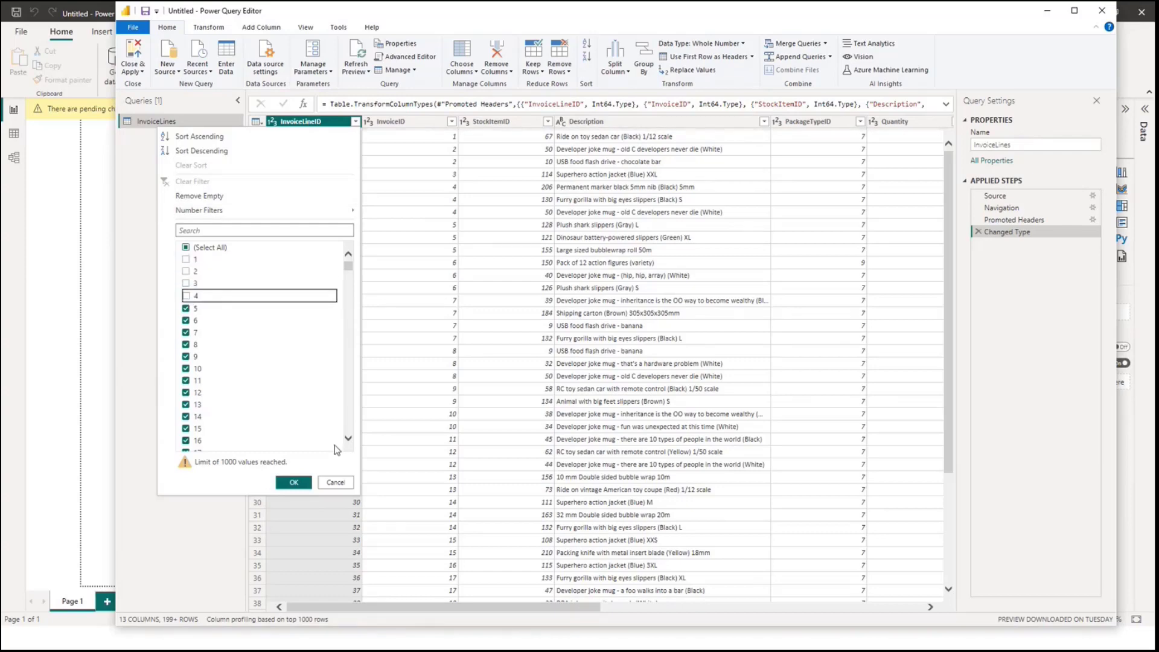
pyautogui.click(294, 483)
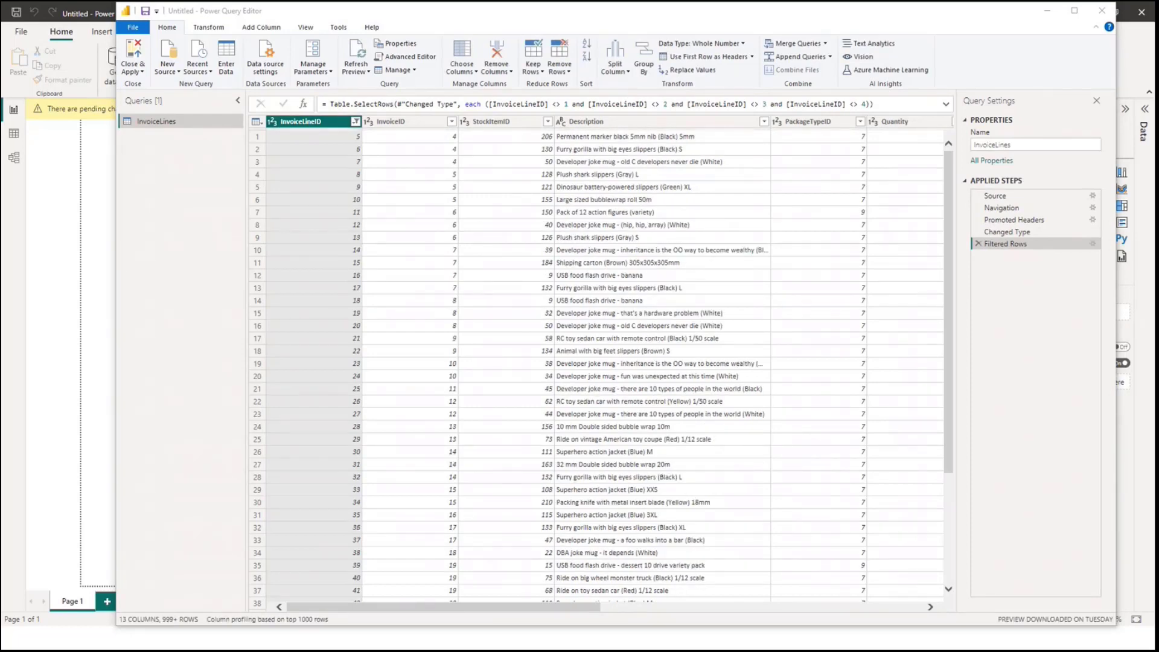
# Rename the InvoiceLineID column as Invoice Line ID.
pyautogui.rightClick(323, 124)
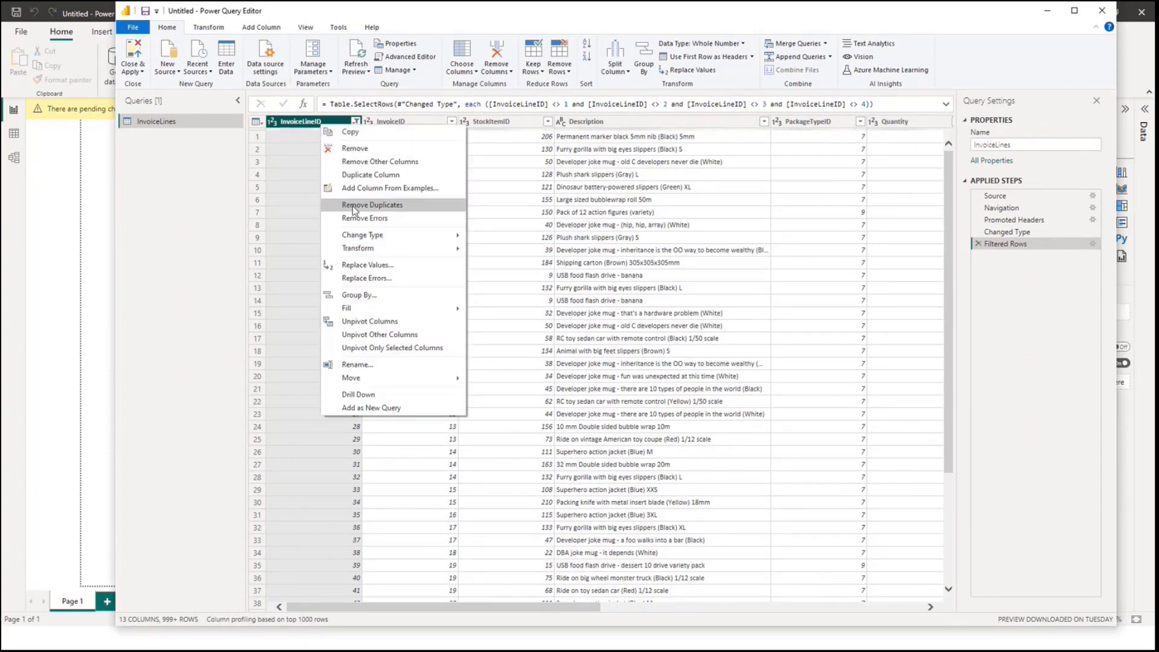
pyautogui.click(357, 364)
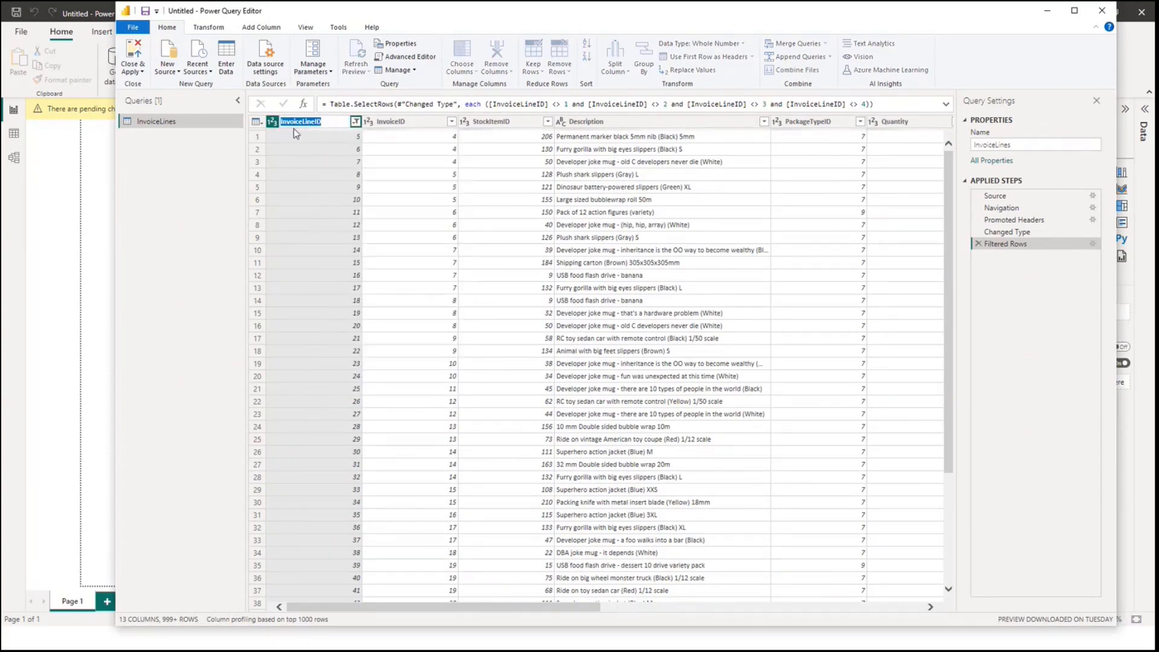
pyautogui.click(342, 125)
pyautogui.press('Left')
pyautogui.press('Left')
pyautogui.press('Left')
pyautogui.press('Left')
pyautogui.press('Left')
pyautogui.press('Return')
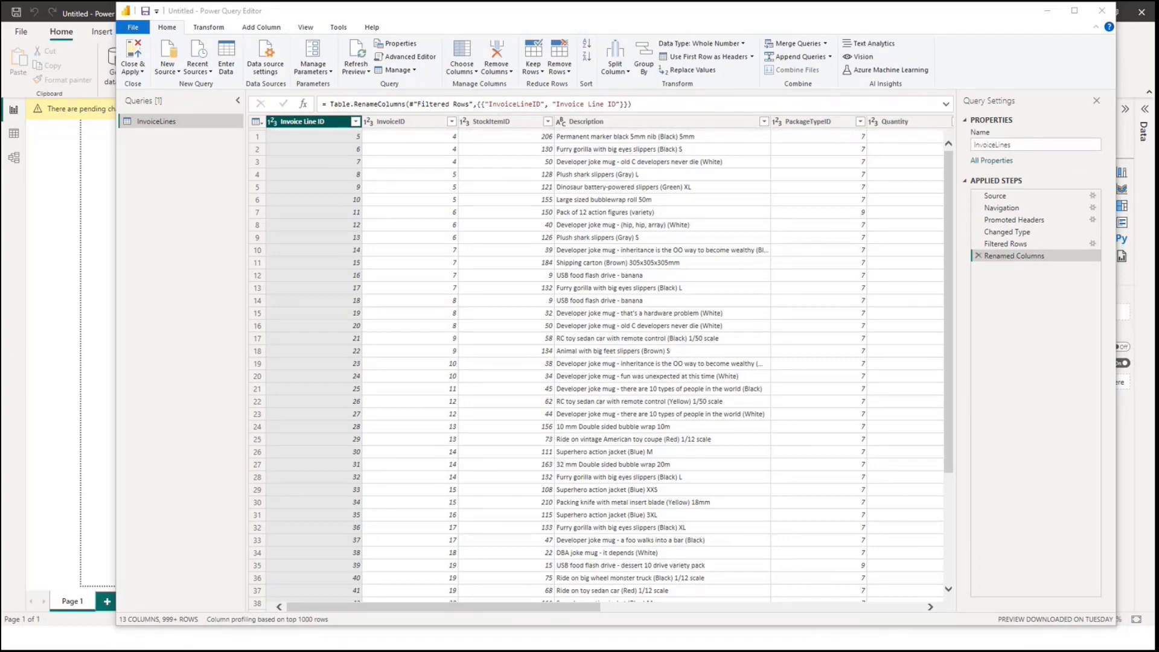
pyautogui.moveTo(1, 232); pyautogui.dragTo(815, 163)
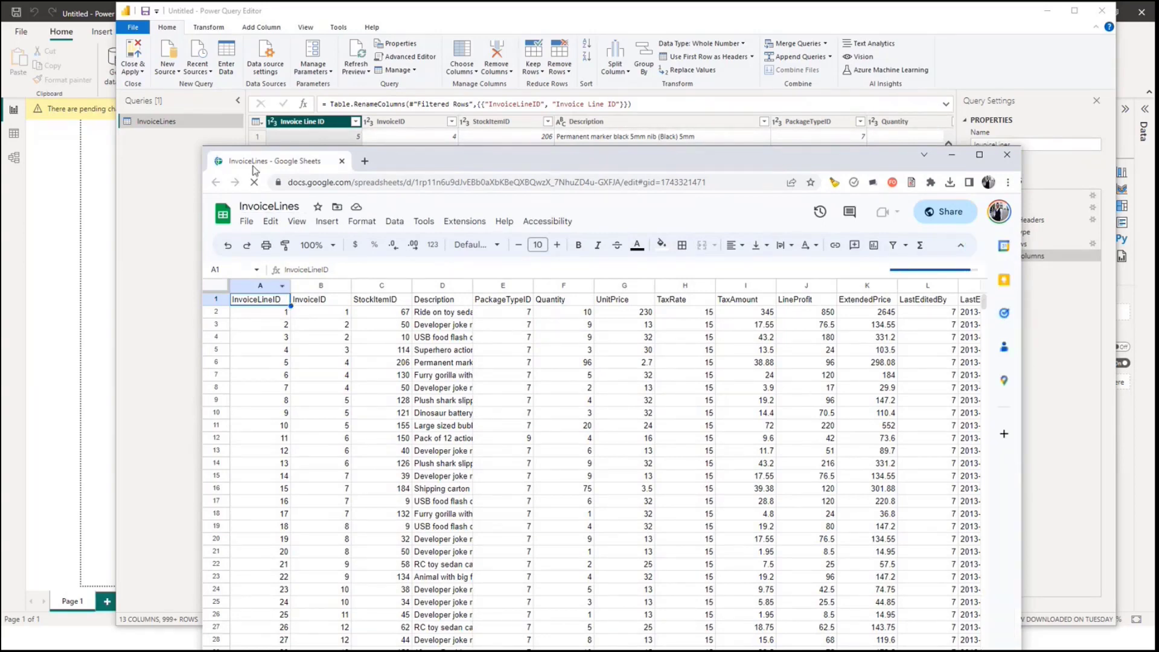
pyautogui.moveTo(253, 166); pyautogui.dragTo(0, 266)
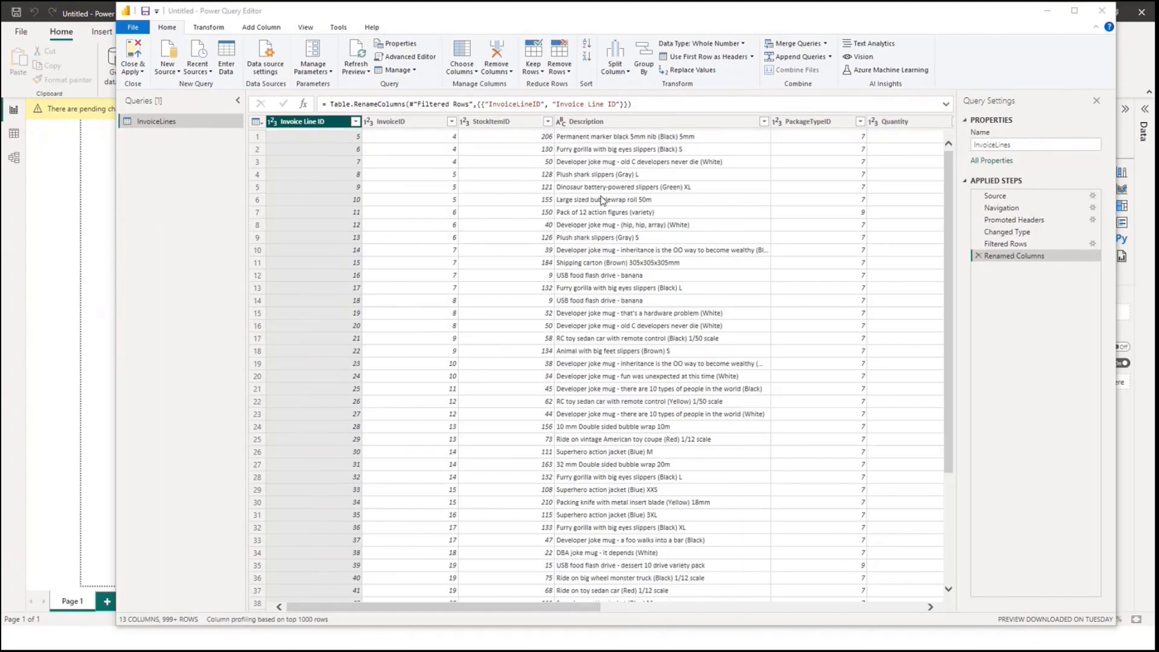
# Close Power Query Editor without applying the changes and discard the pending query changes.
pyautogui.click(951, 60)
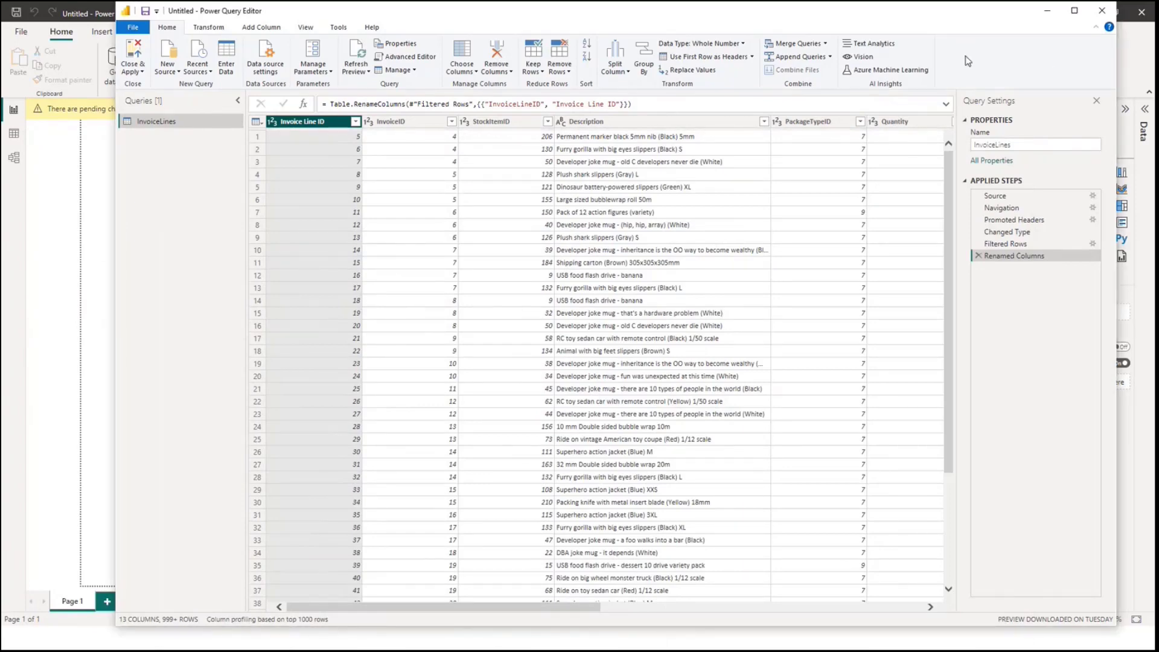
pyautogui.click(1101, 10)
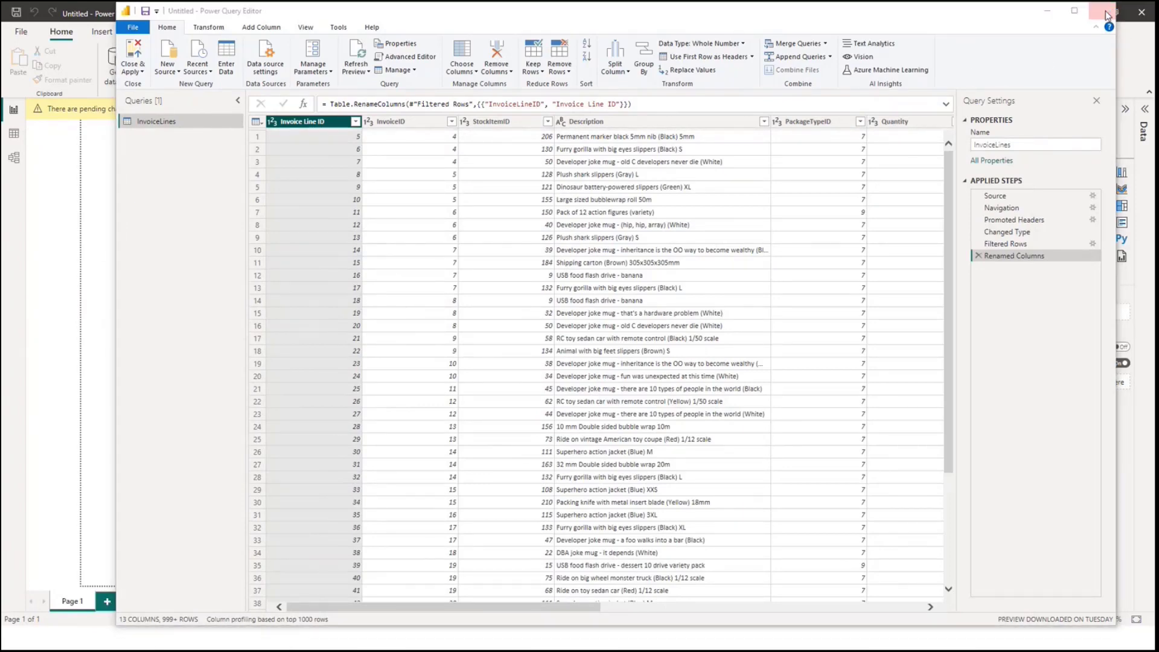
pyautogui.click(635, 336)
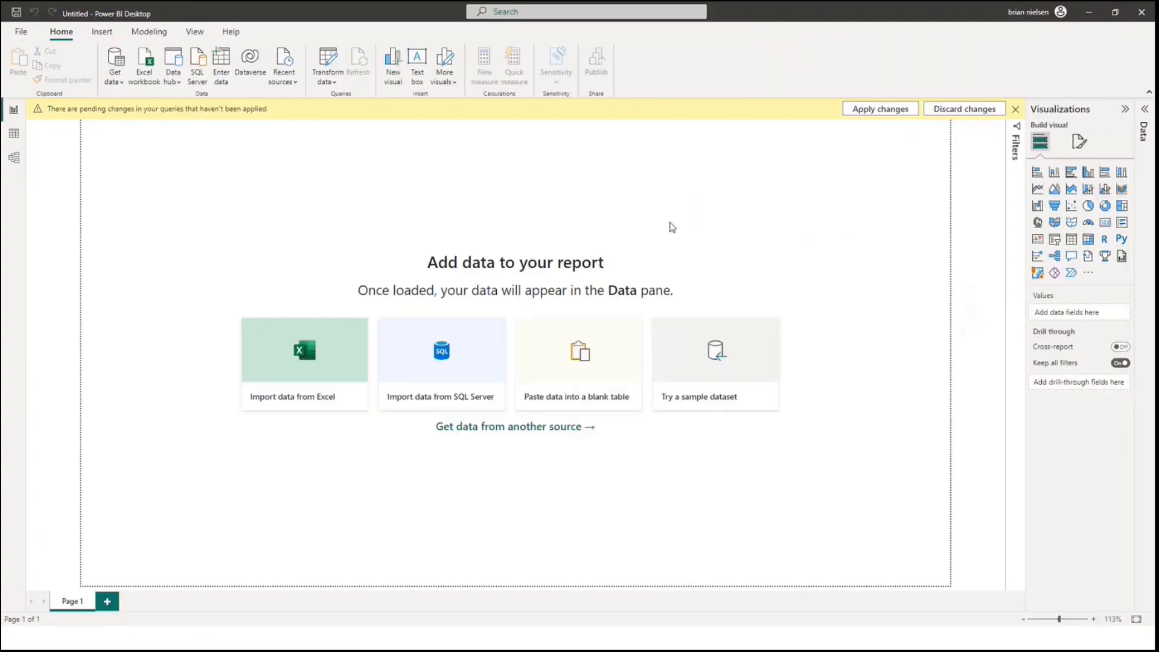
pyautogui.click(981, 109)
pyautogui.click(632, 350)
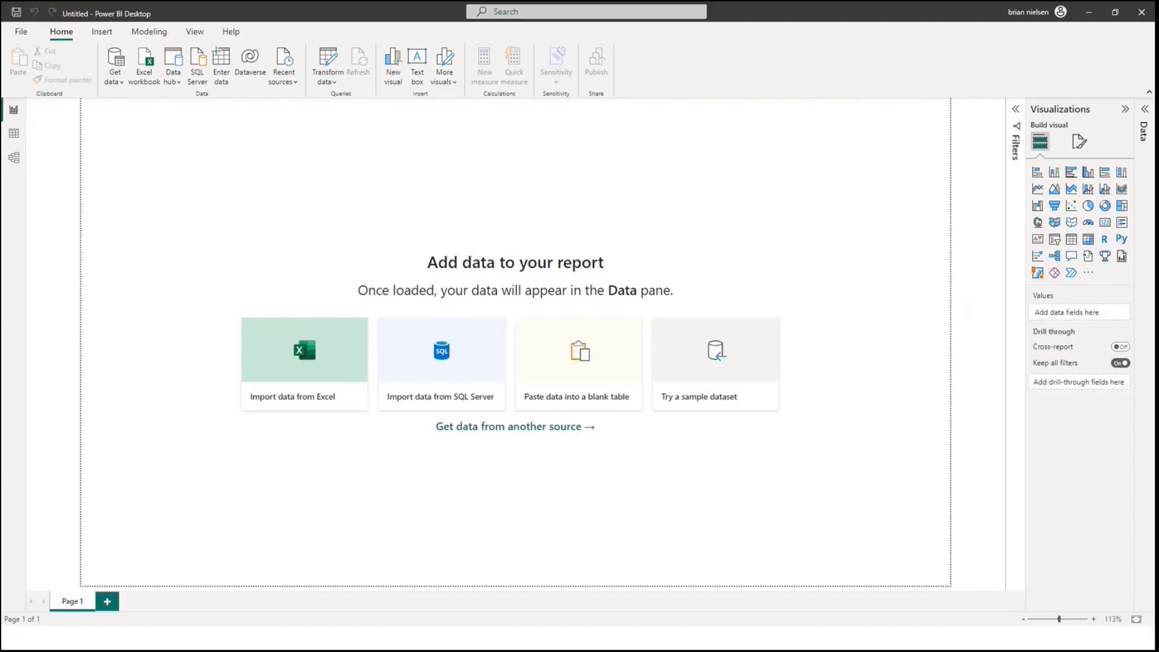
# Switch to the AWS console in the browser and open FlightsAndWeather.csv in the powerbidemov111 S3 bucket.
pyautogui.moveTo(2, 103); pyautogui.dragTo(460, 40)
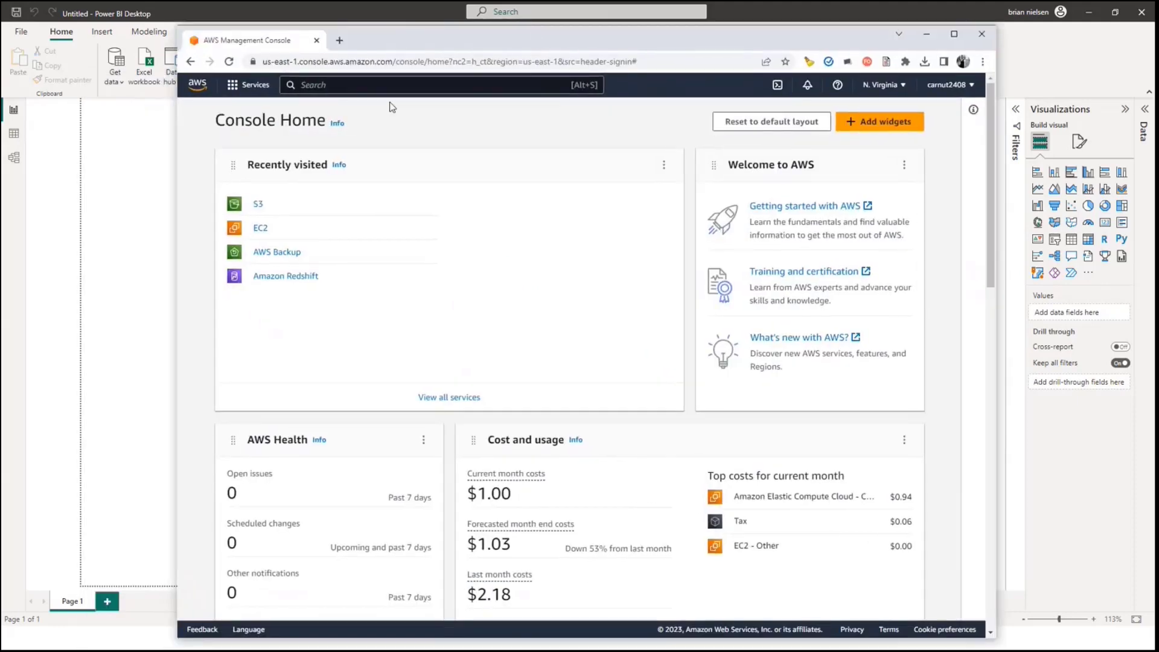
pyautogui.click(257, 206)
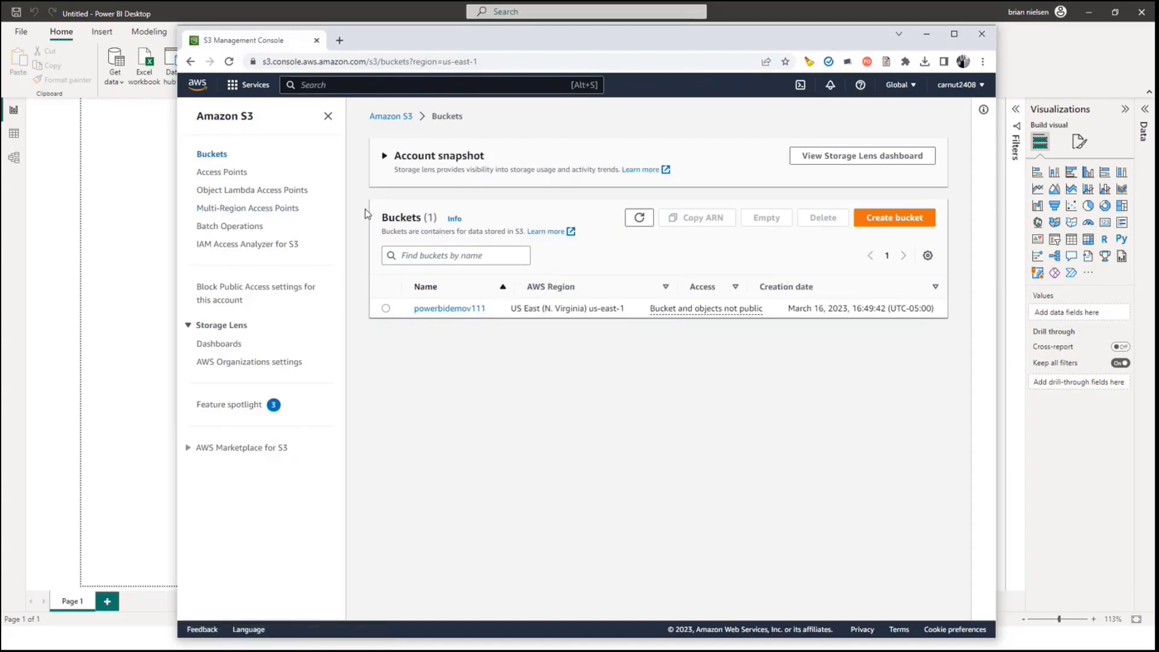
pyautogui.click(444, 309)
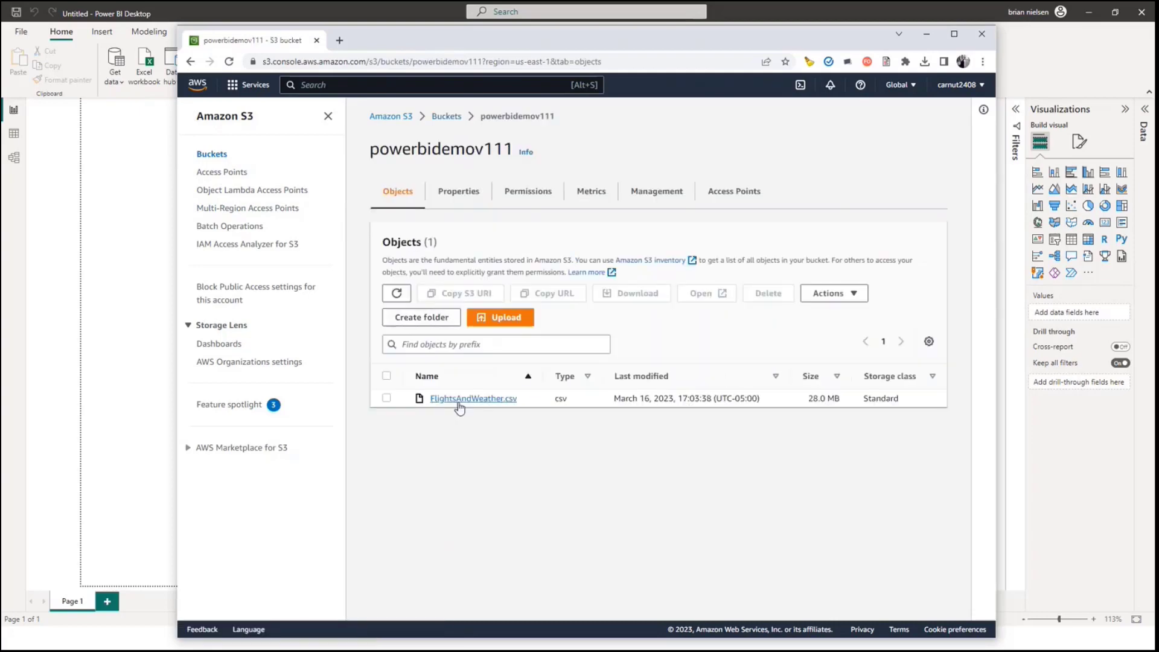
pyautogui.click(470, 400)
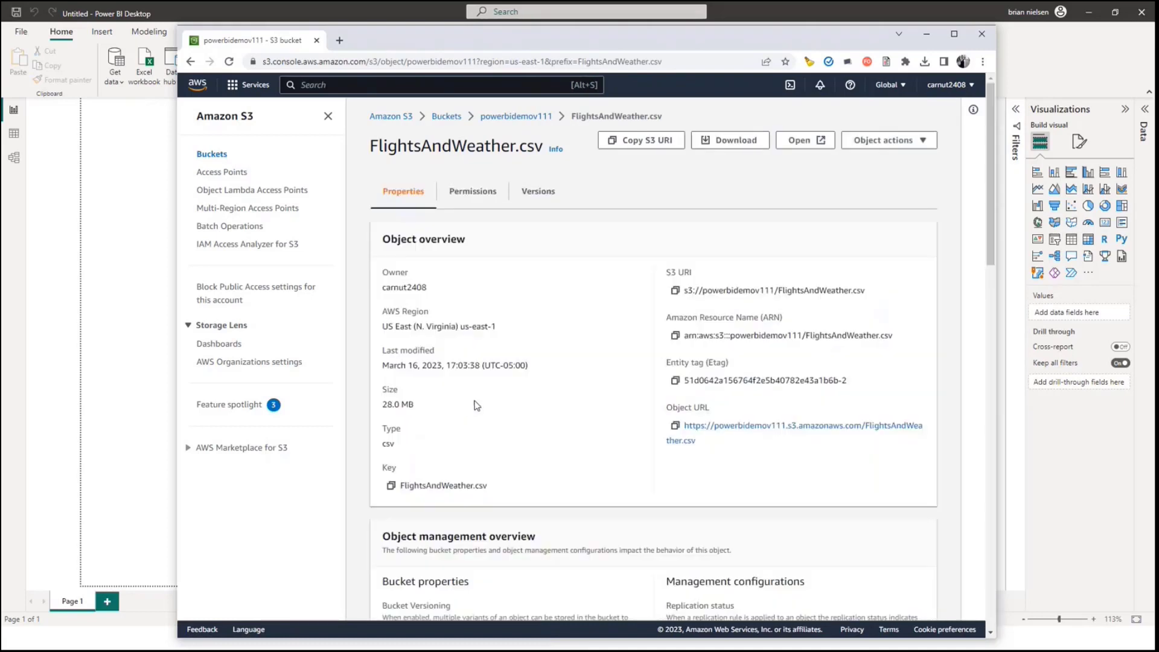
# Create a presigned URL for FlightsAndWeather.csv that expires after 1 hour, copy it, and minimize the browser window.
pyautogui.click(930, 143)
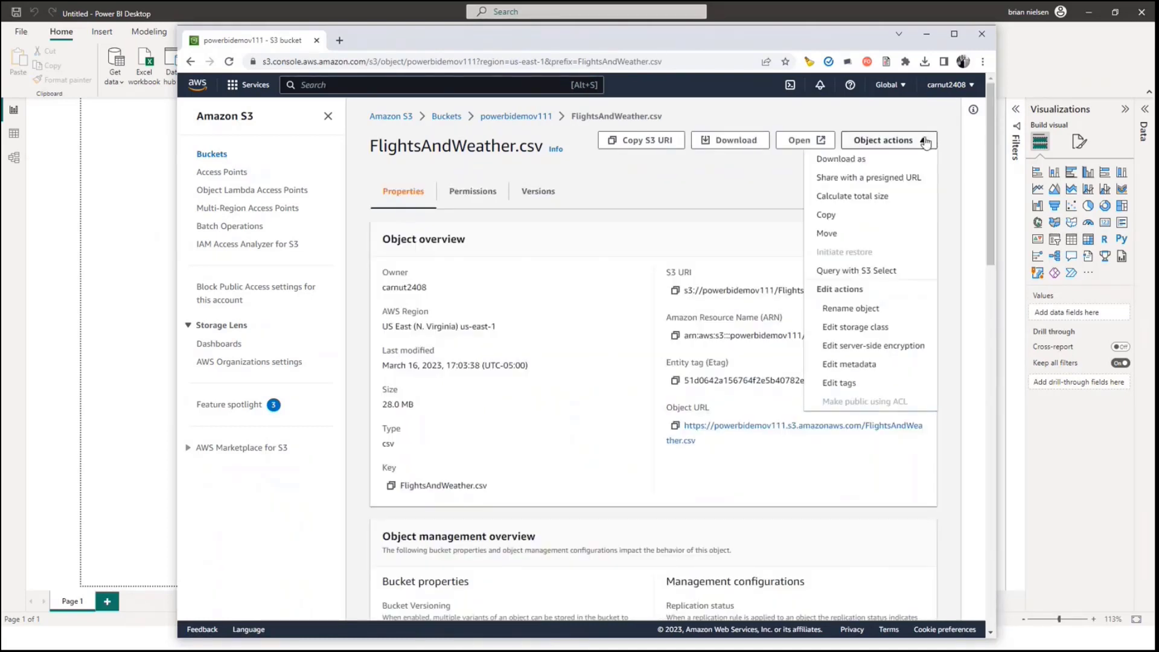
pyautogui.click(857, 181)
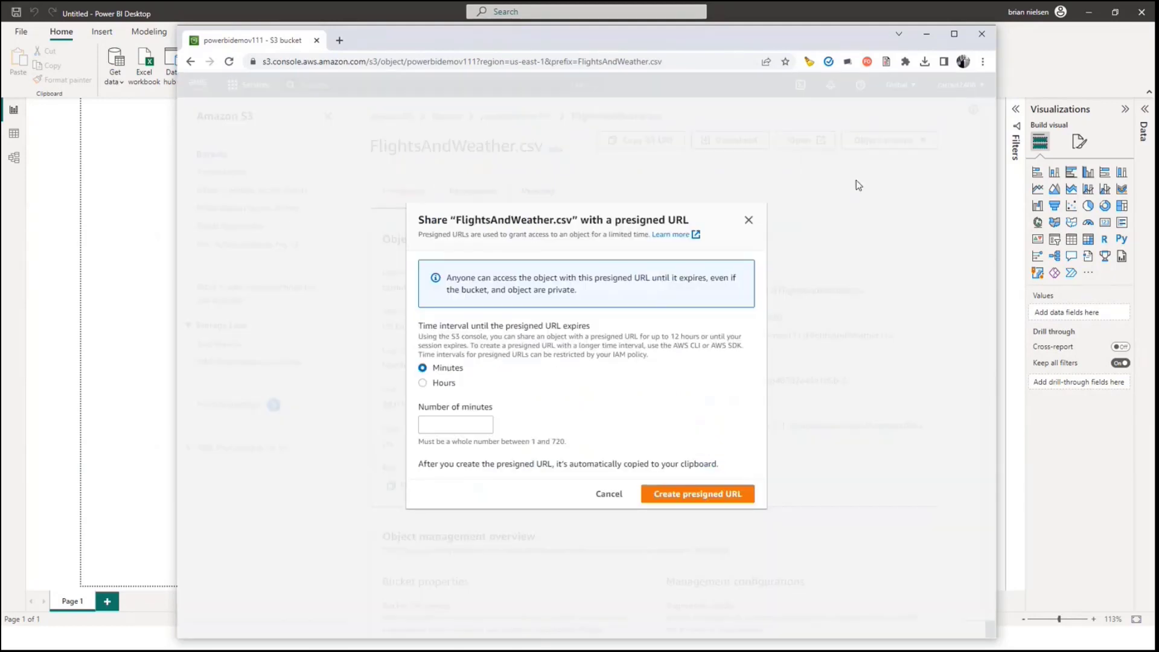
pyautogui.click(423, 383)
pyautogui.click(483, 426)
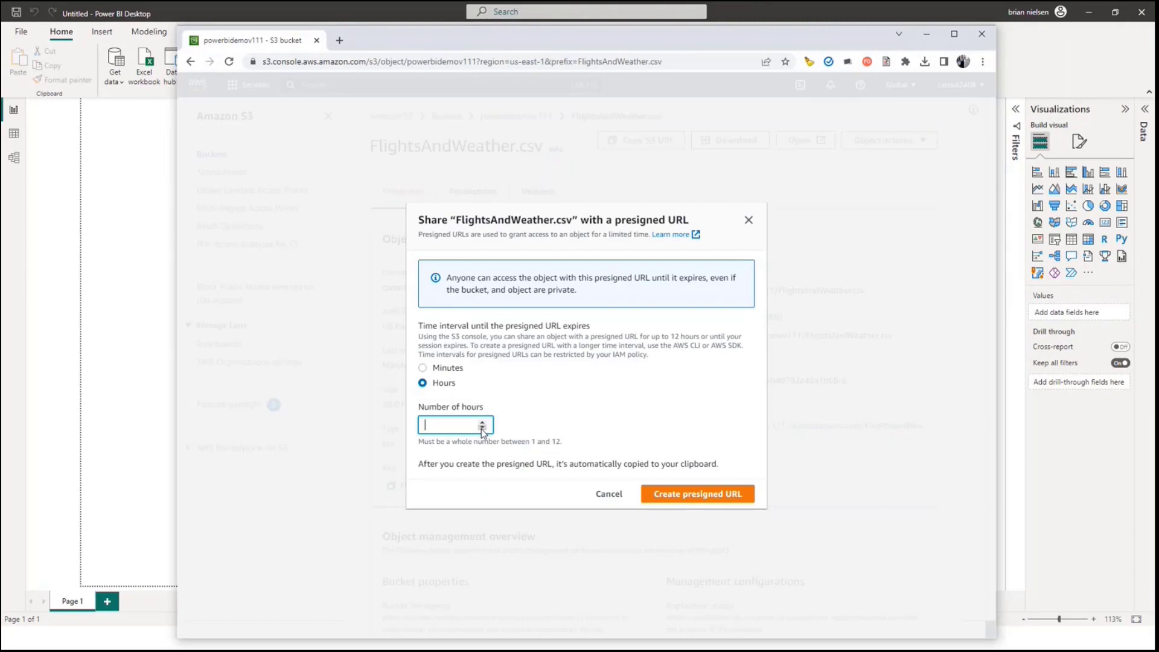
pyautogui.write('1')
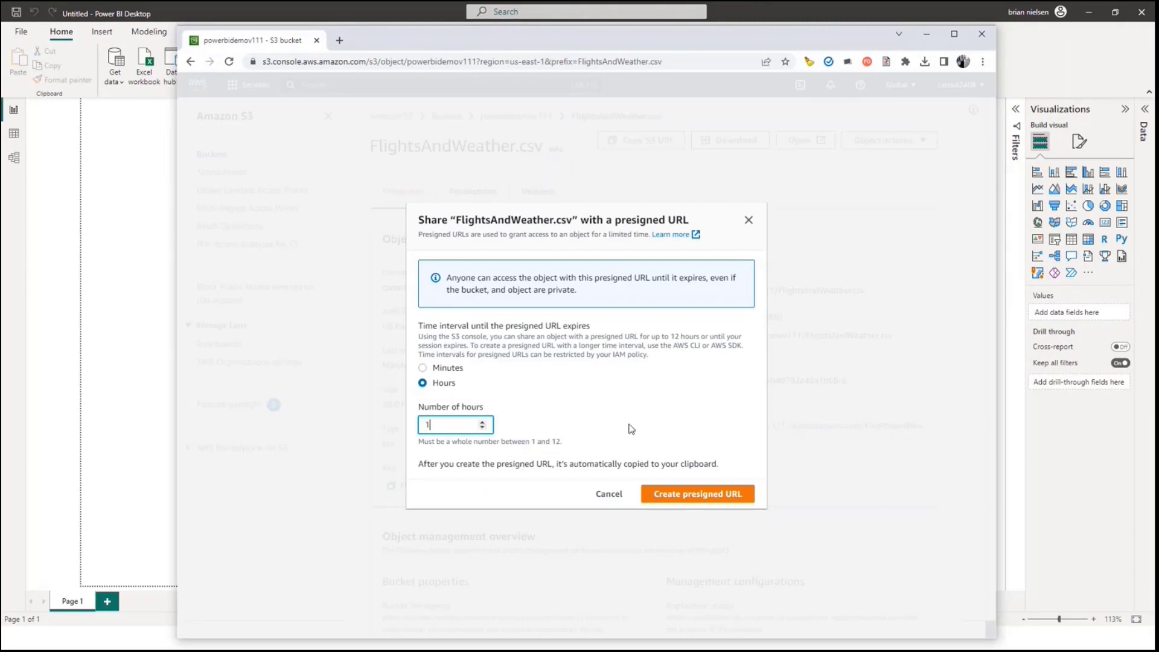
pyautogui.click(696, 498)
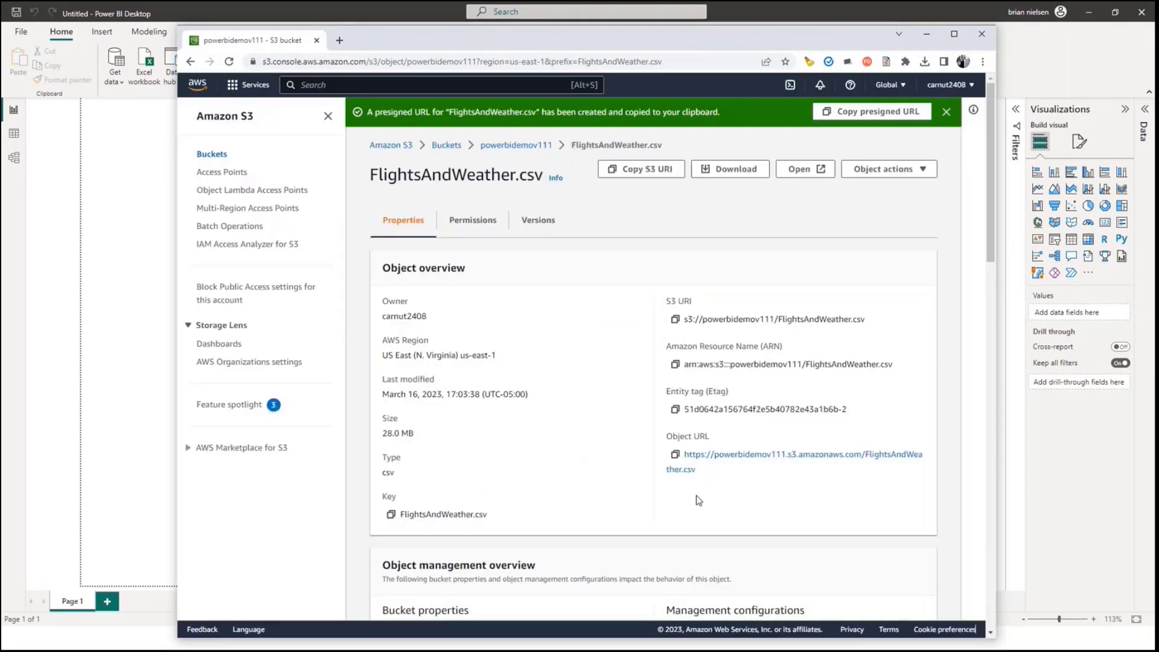
pyautogui.click(891, 115)
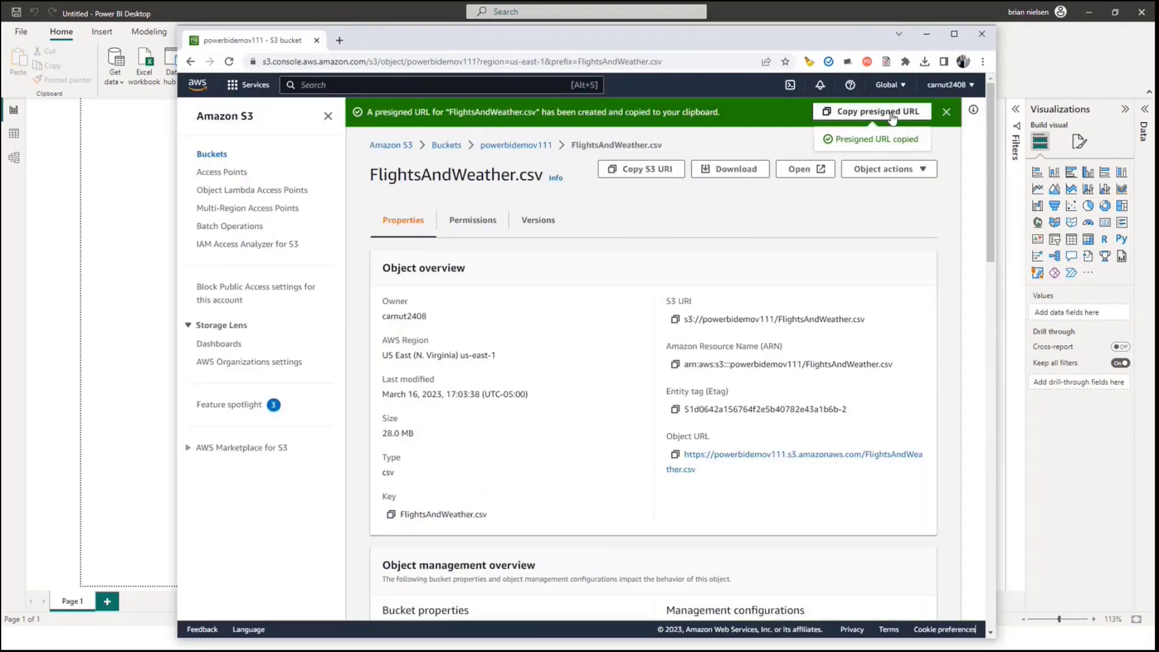
pyautogui.click(926, 34)
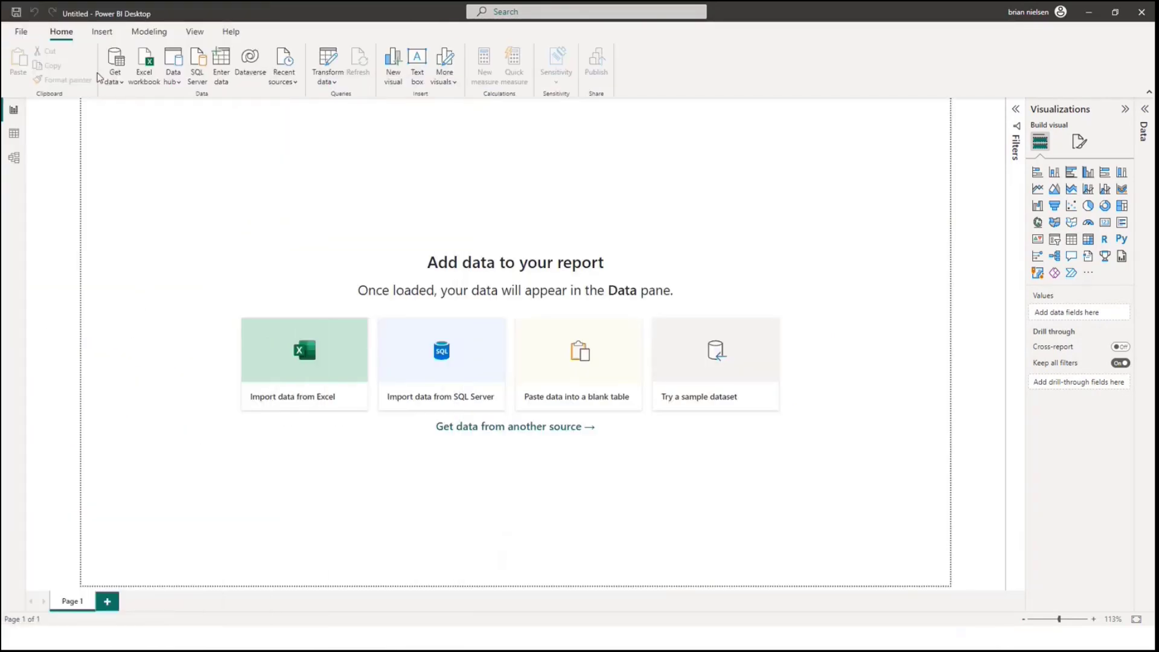
# Get data from the web using the copied presigned URL of the CSV file.
pyautogui.click(117, 84)
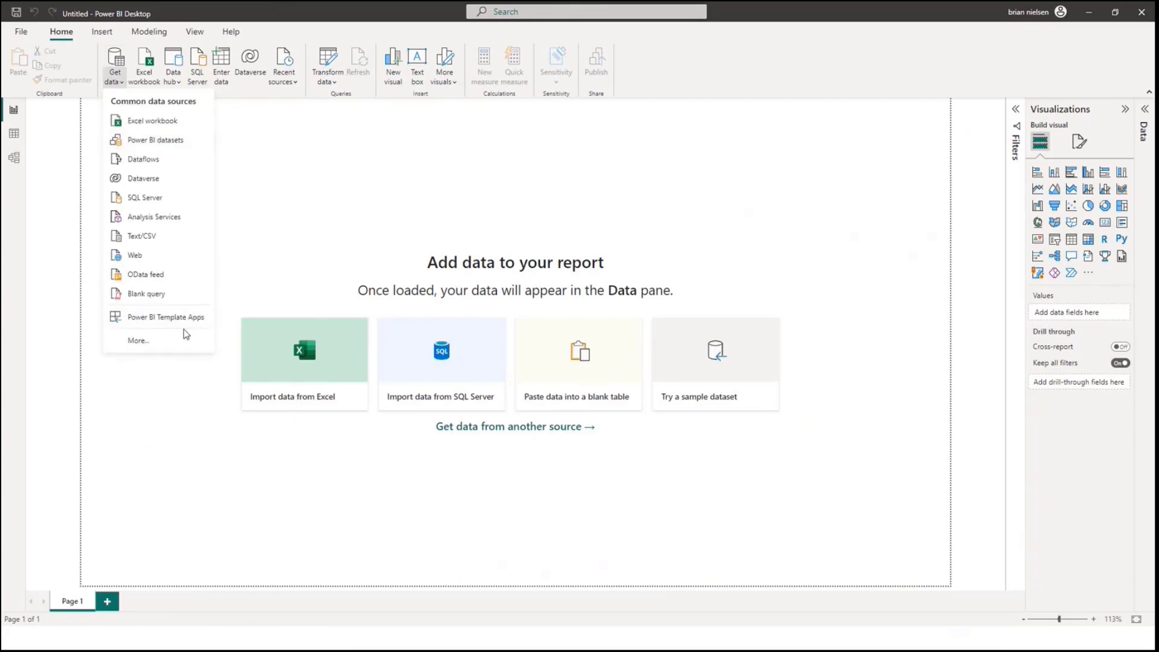
pyautogui.click(122, 256)
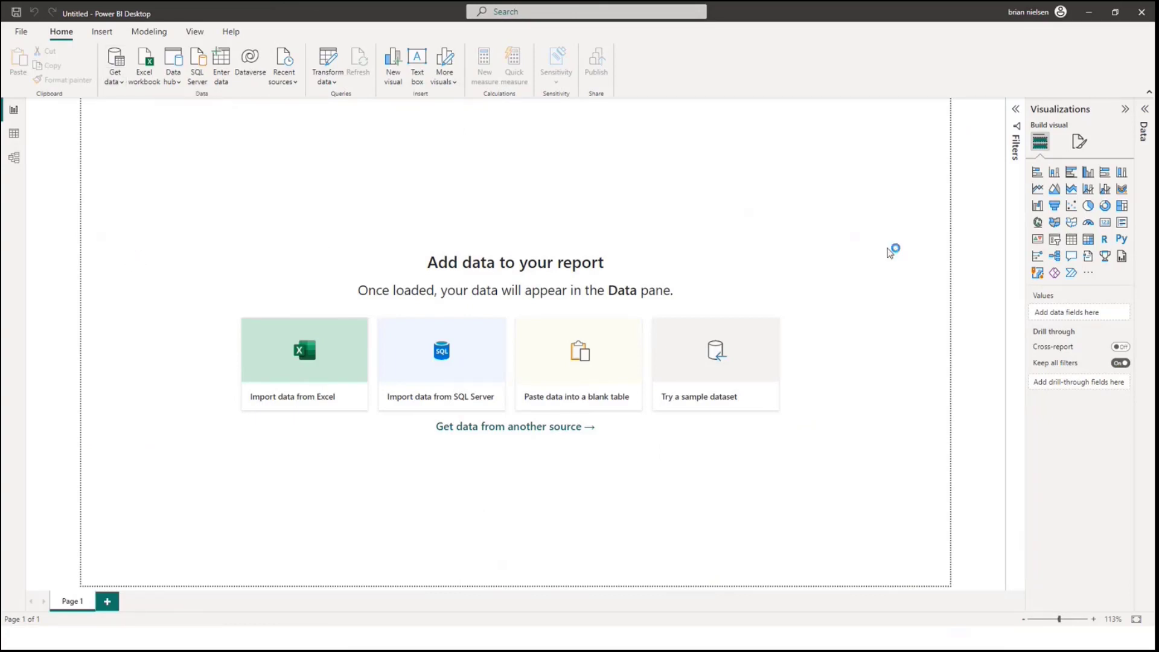
pyautogui.hotkey('ctrl', 'v')
pyautogui.click(718, 361)
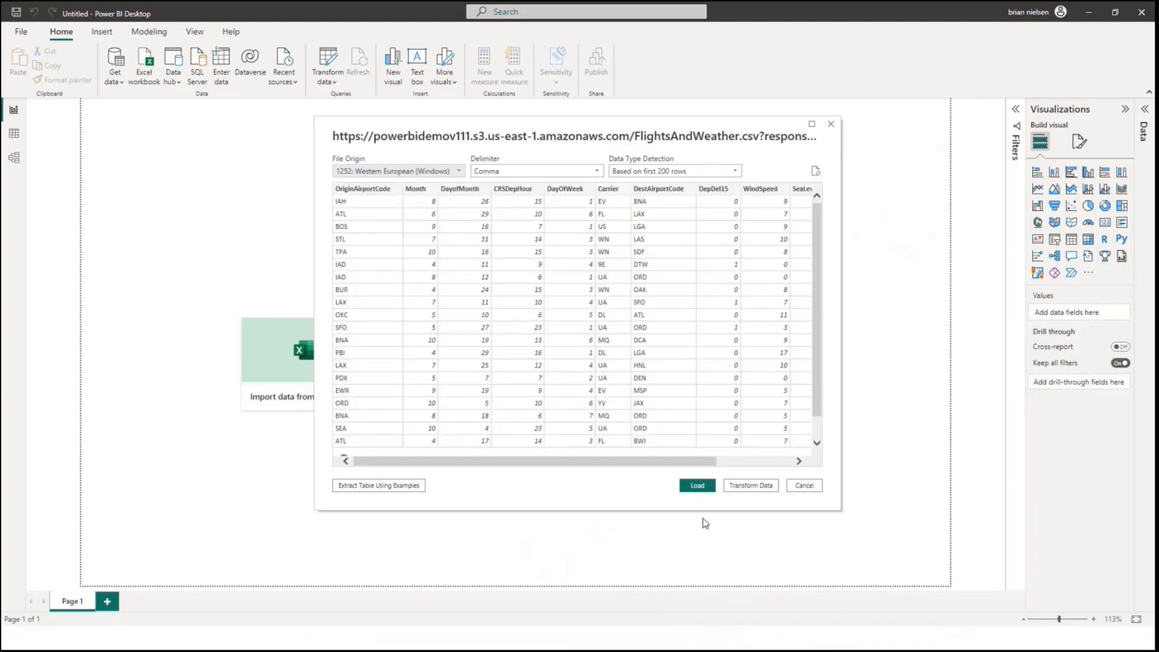
# Look through the columns in the FlightsAndWeather.csv preview and cancel the import.
pyautogui.hscroll(2, 732, 463)
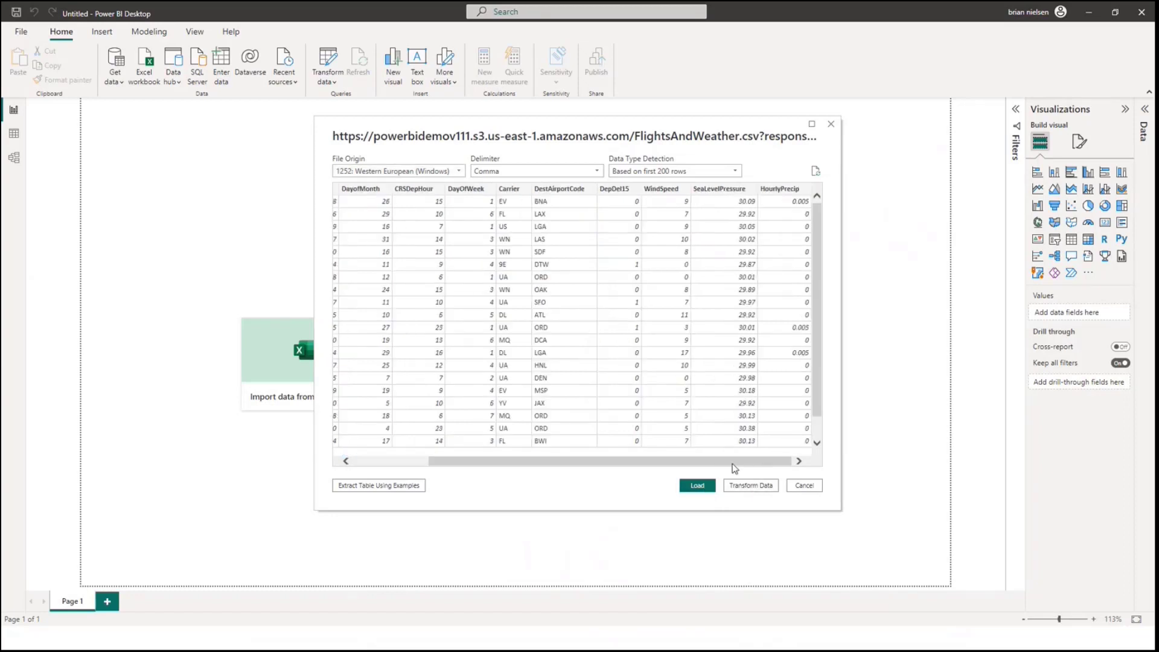
pyautogui.hscroll(-2, 733, 464)
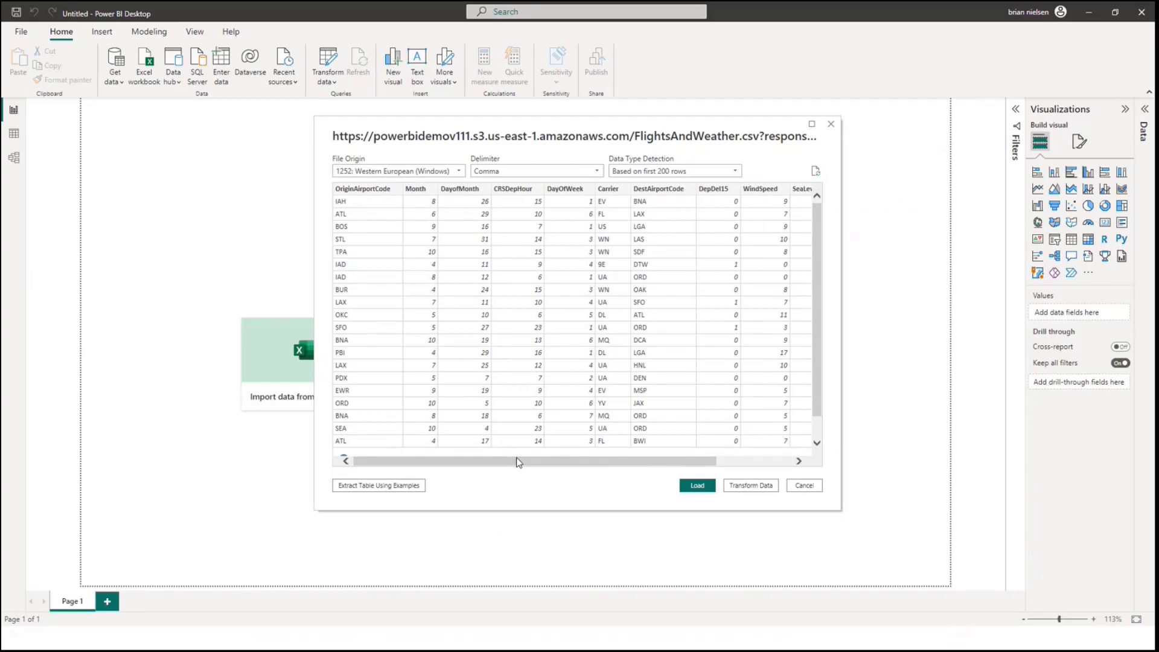
pyautogui.click(812, 486)
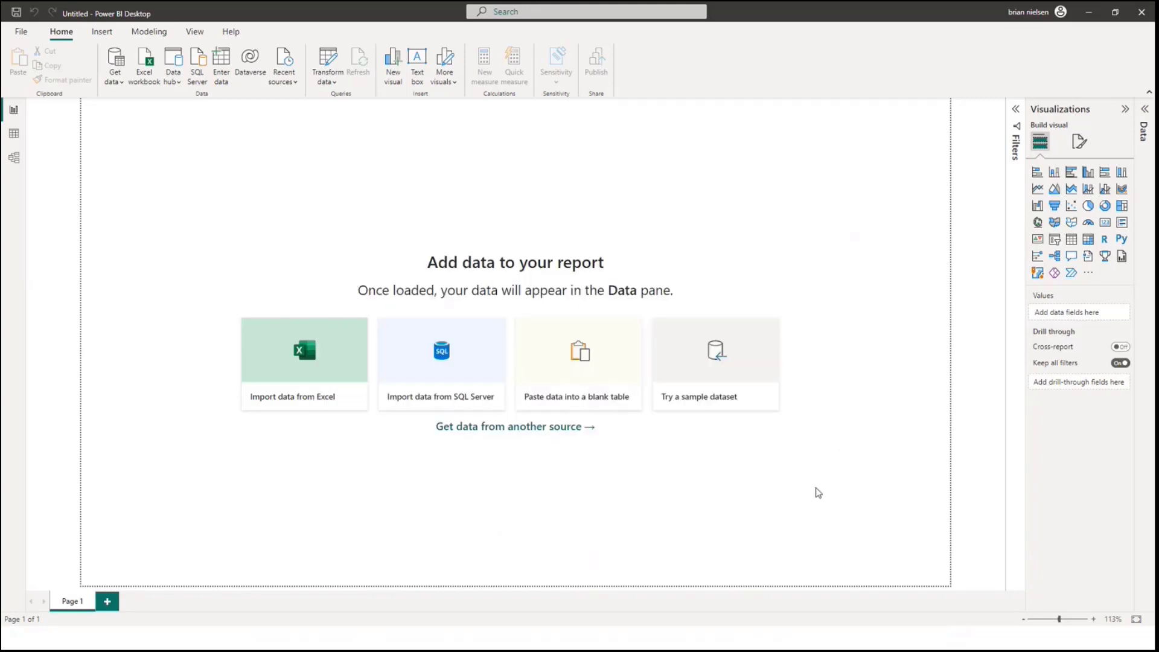
# Connect to the PDF file ast_sci_data_tables_sample.pdf with the PDF data connector.
pyautogui.click(125, 85)
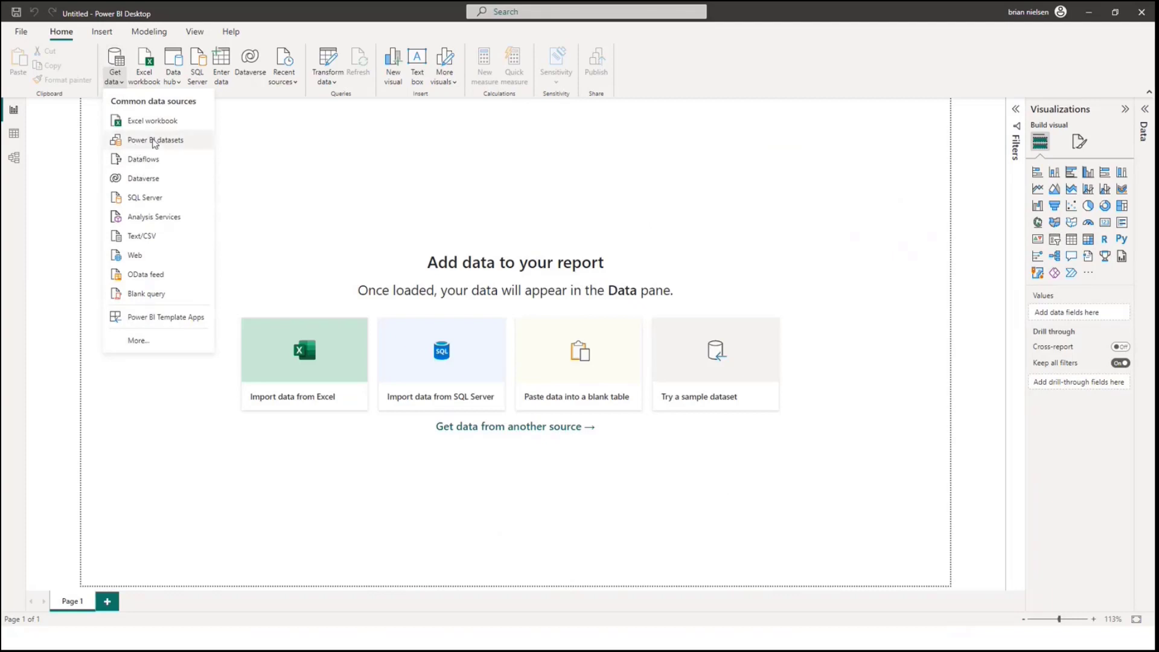
pyautogui.click(151, 342)
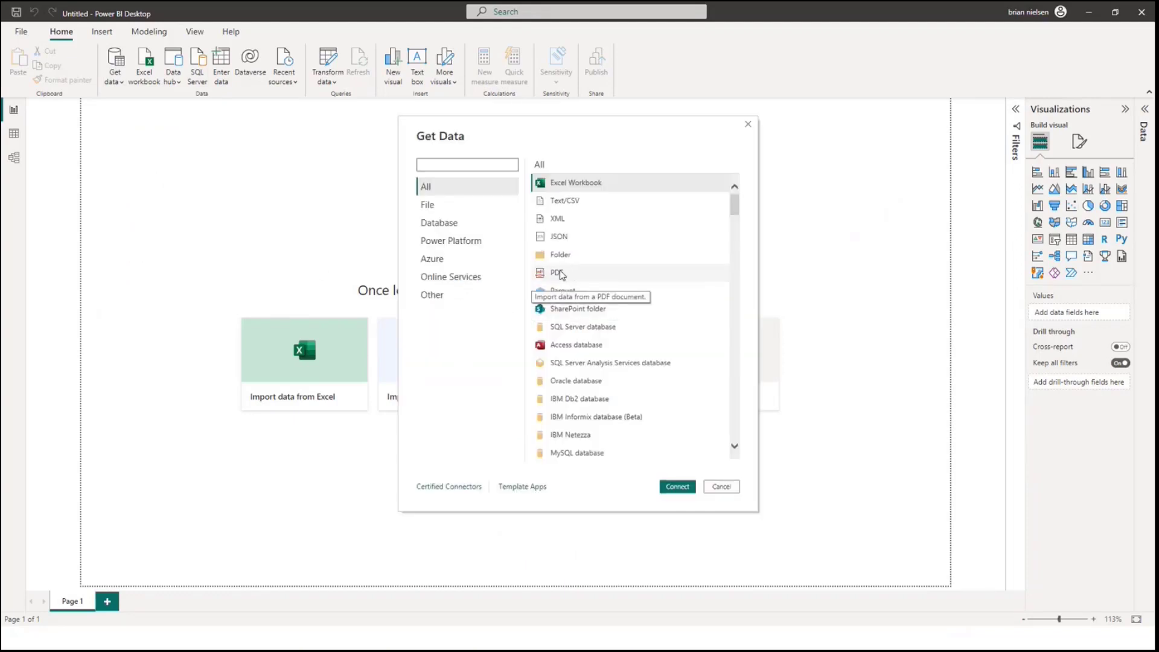
pyautogui.click(562, 275)
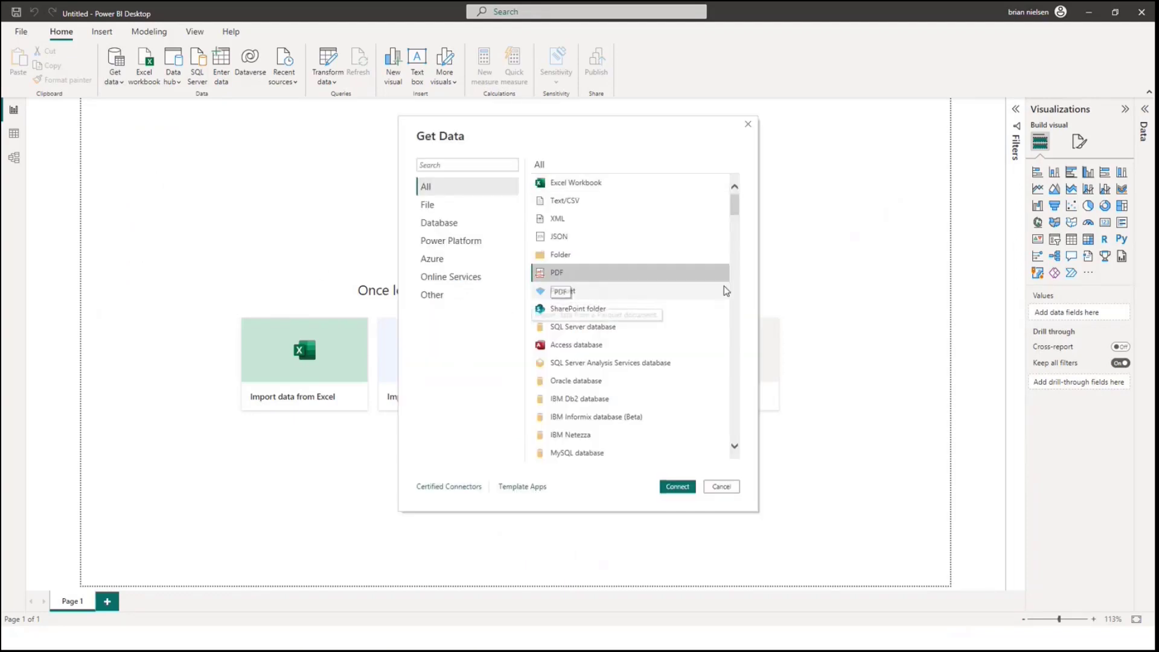
pyautogui.click(683, 487)
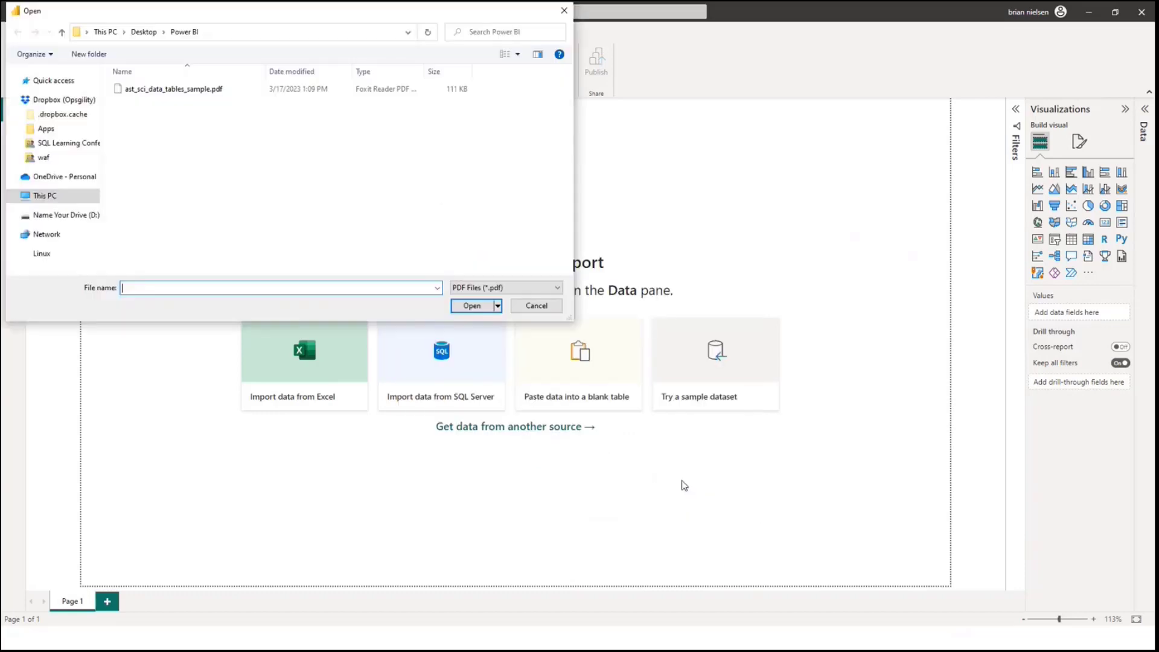
pyautogui.doubleClick(161, 92)
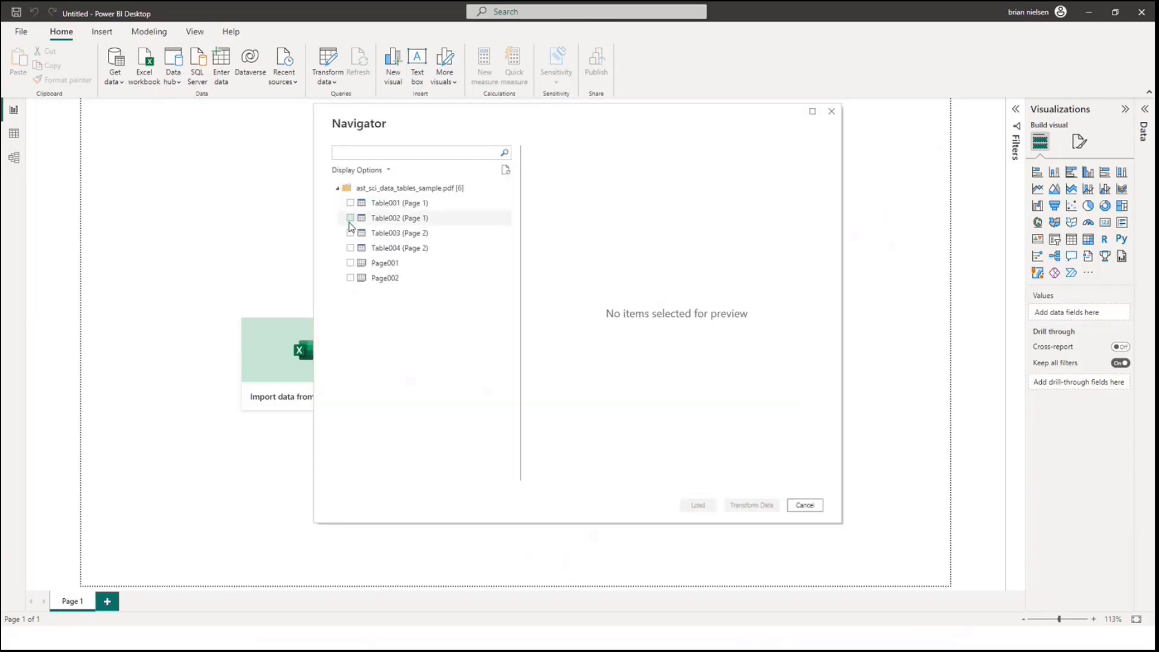
# Preview Table001, Table002 and Table003 of the PDF, look through all columns of Table003, and cancel the import.
pyautogui.click(352, 203)
pyautogui.click(351, 204)
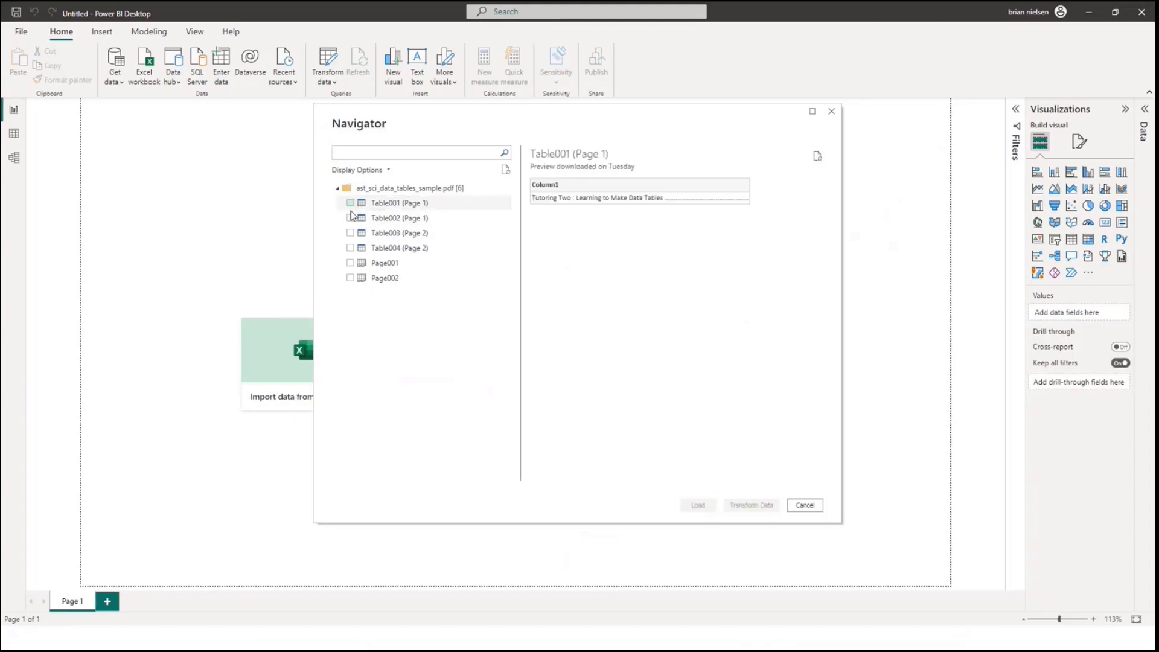
pyautogui.click(351, 217)
pyautogui.click(351, 218)
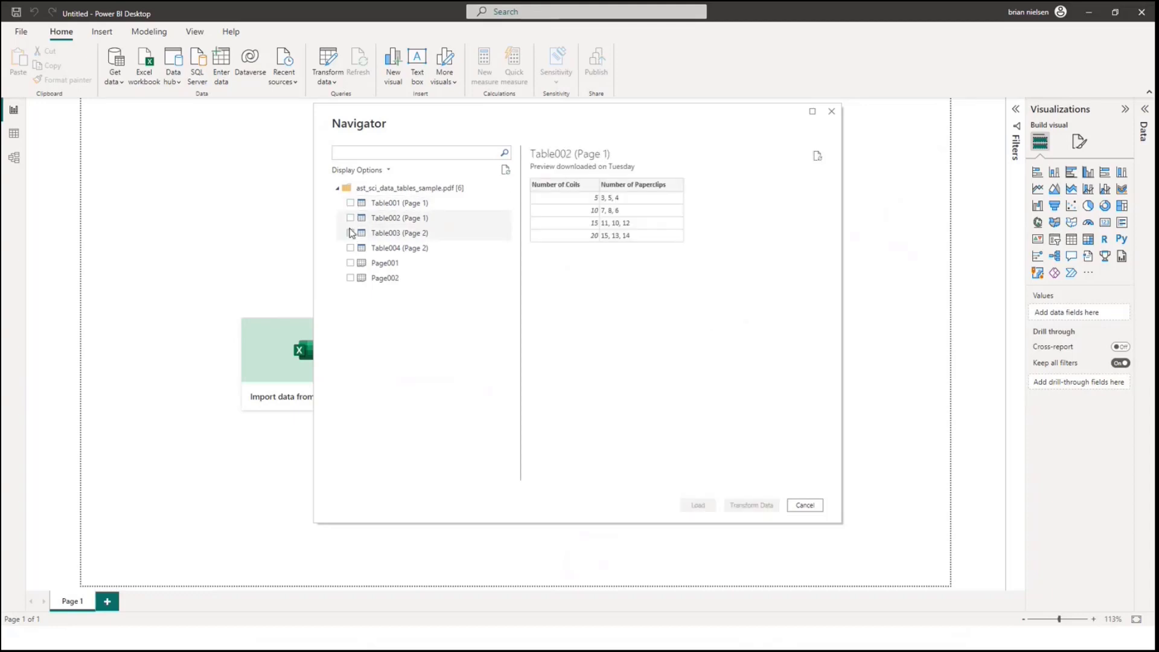
pyautogui.click(351, 233)
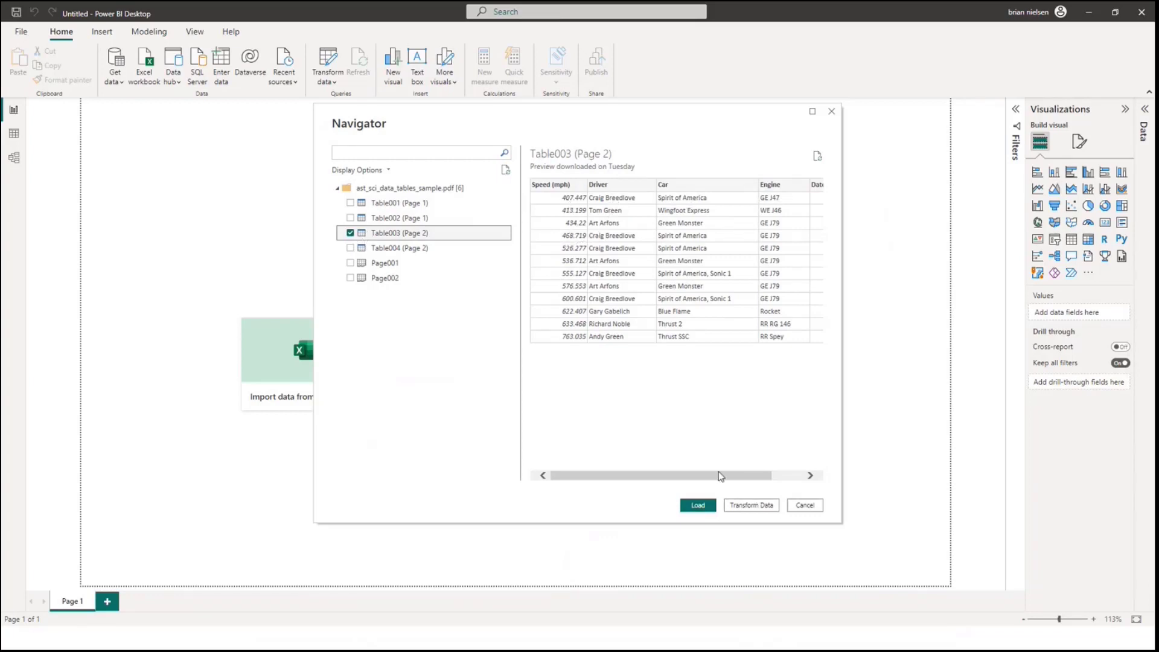
pyautogui.moveTo(720, 477); pyautogui.dragTo(774, 477)
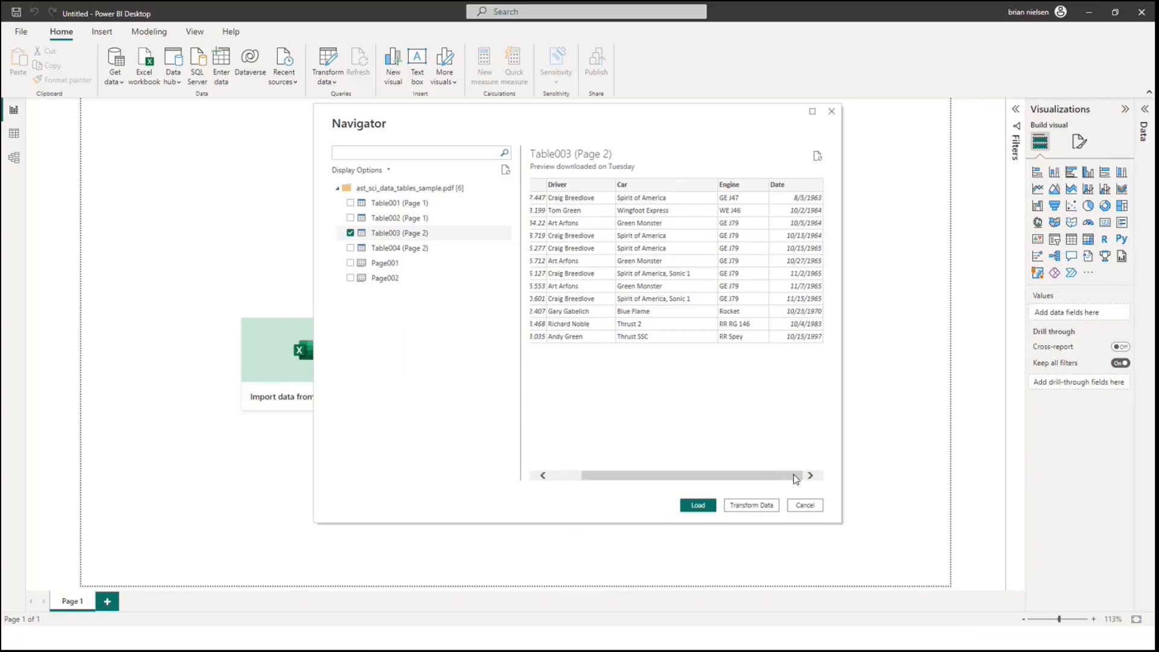
pyautogui.click(805, 507)
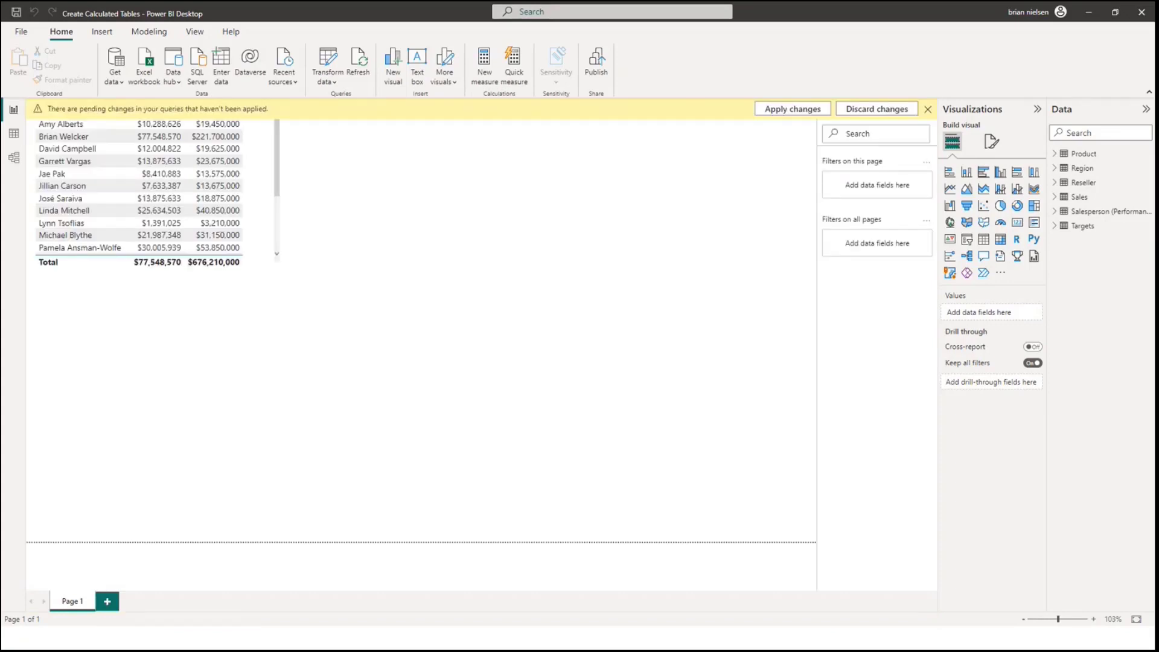
# Discard the pending query changes in the Create Calculated Tables report and switch to the model view.
pyautogui.click(904, 110)
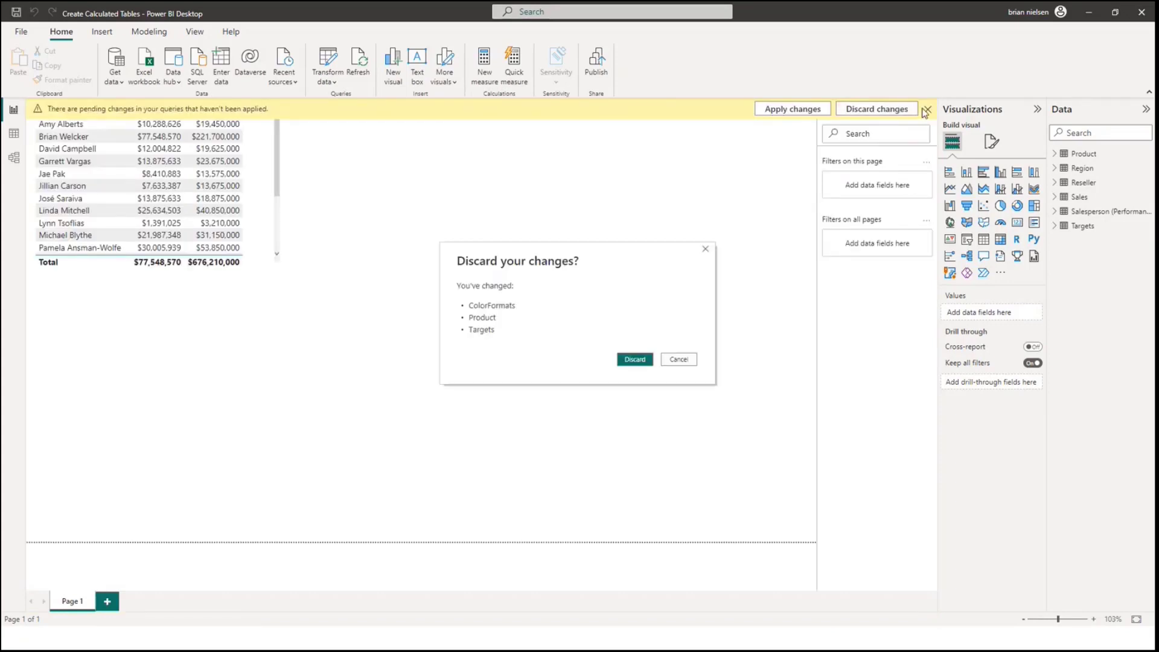
pyautogui.click(636, 360)
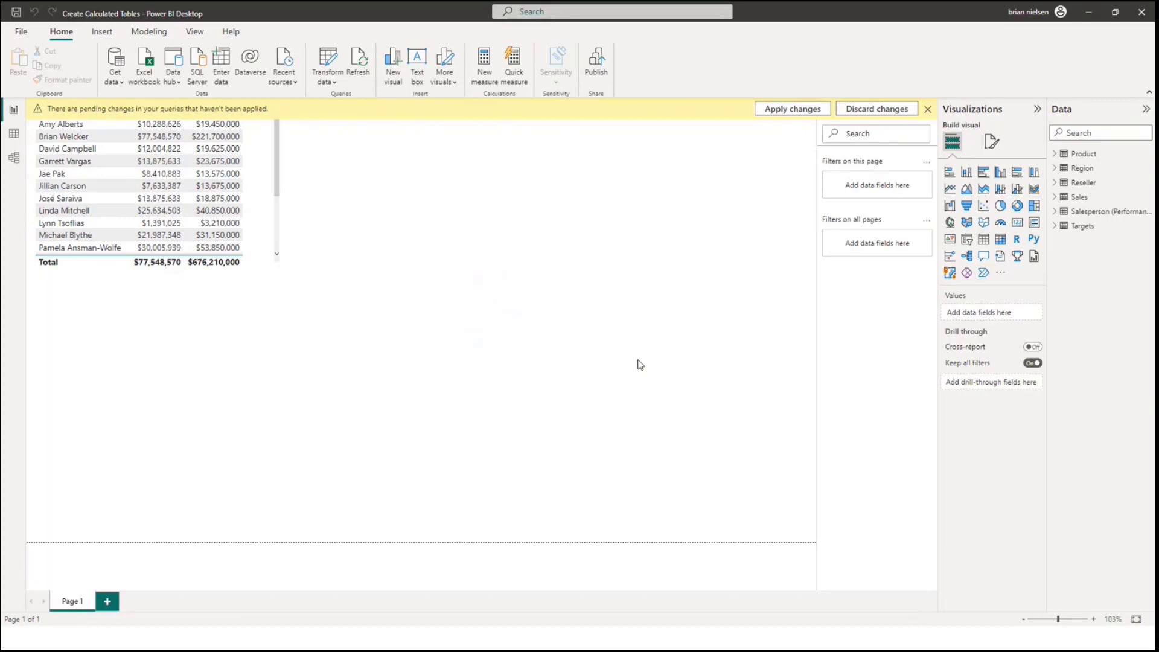
pyautogui.click(14, 159)
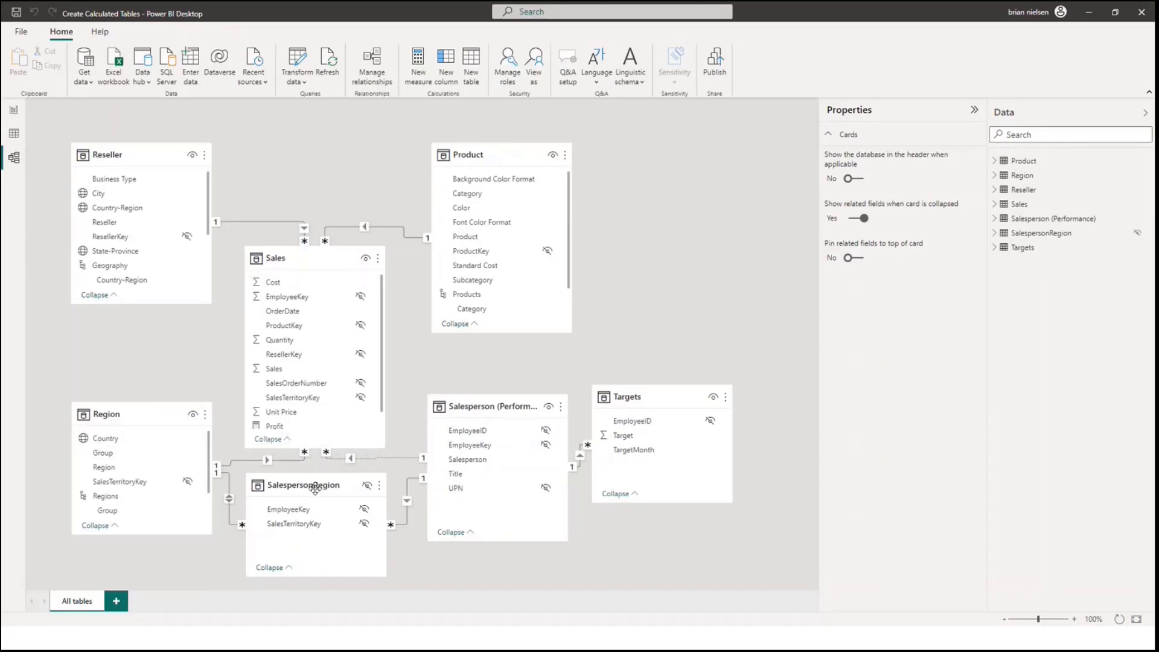
# Inspect the settings of the relationship between Sales and Salesperson (Performance) and close the editor without changes.
pyautogui.moveTo(505, 408)
pyautogui.click(390, 458)
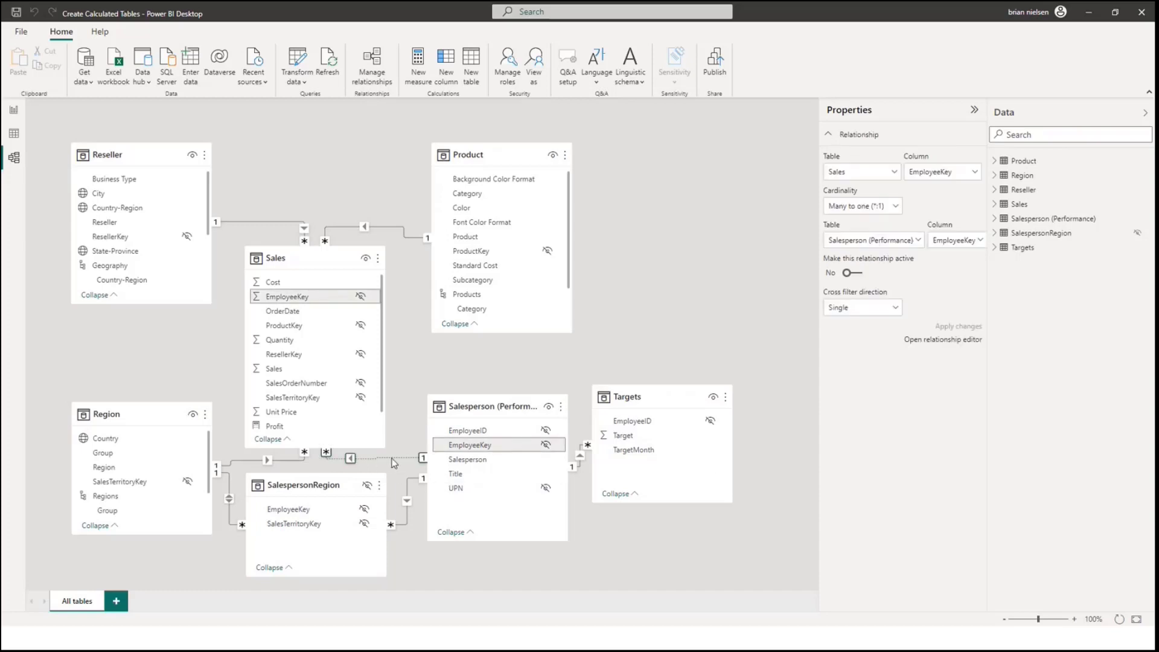
pyautogui.doubleClick(396, 459)
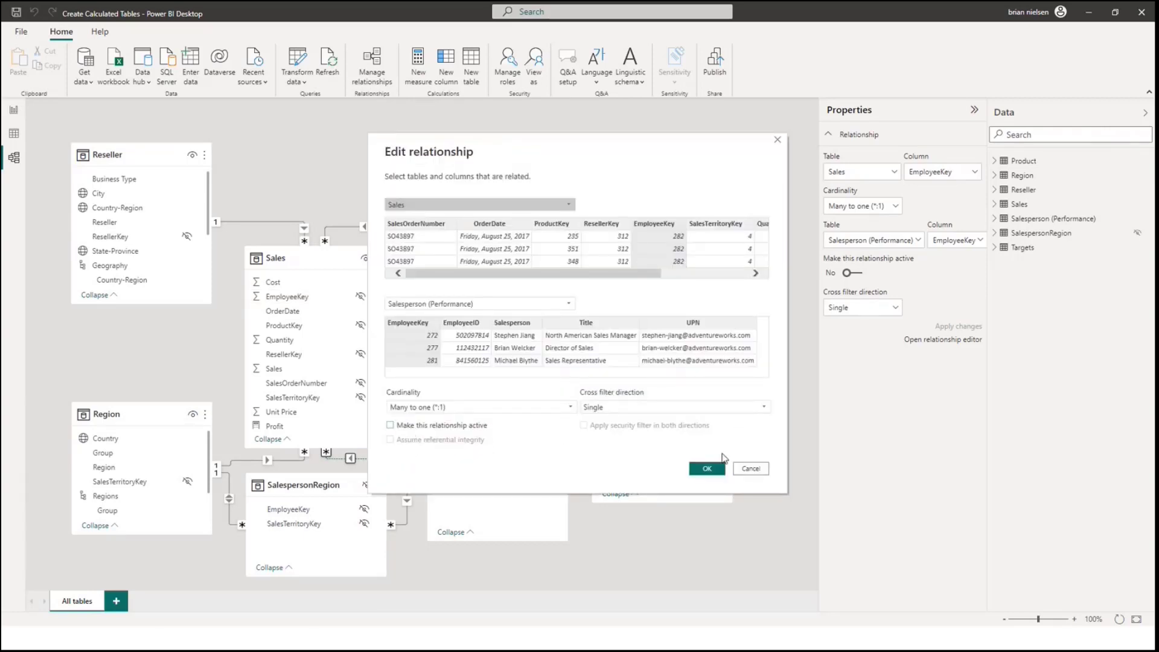
pyautogui.click(754, 470)
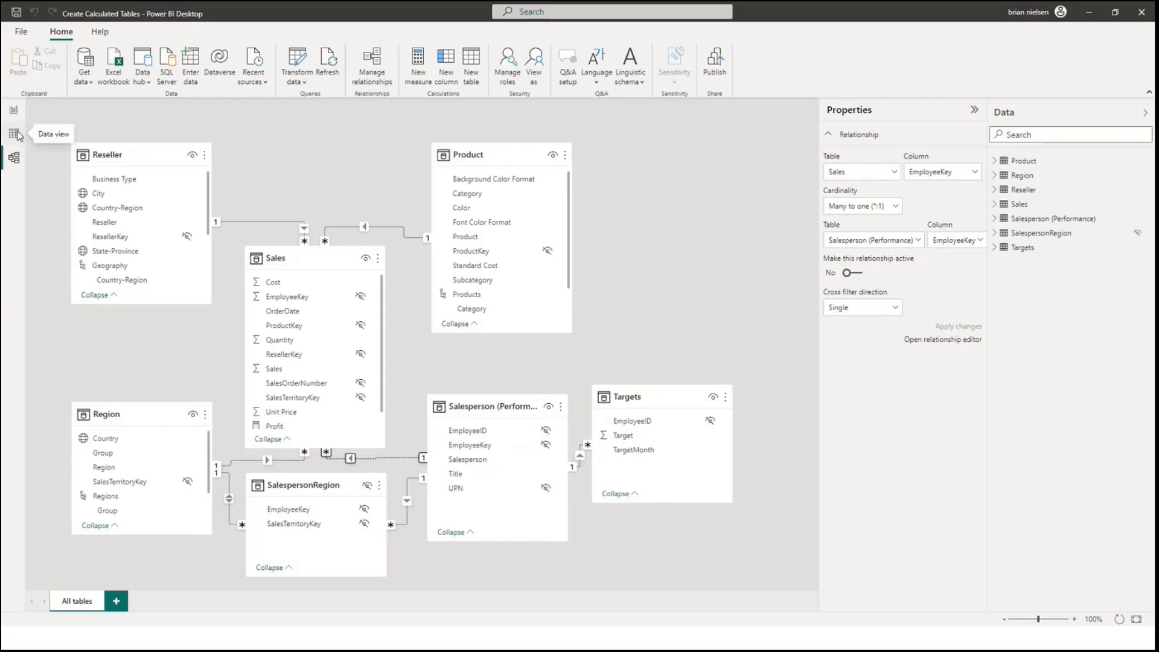
pyautogui.click(15, 158)
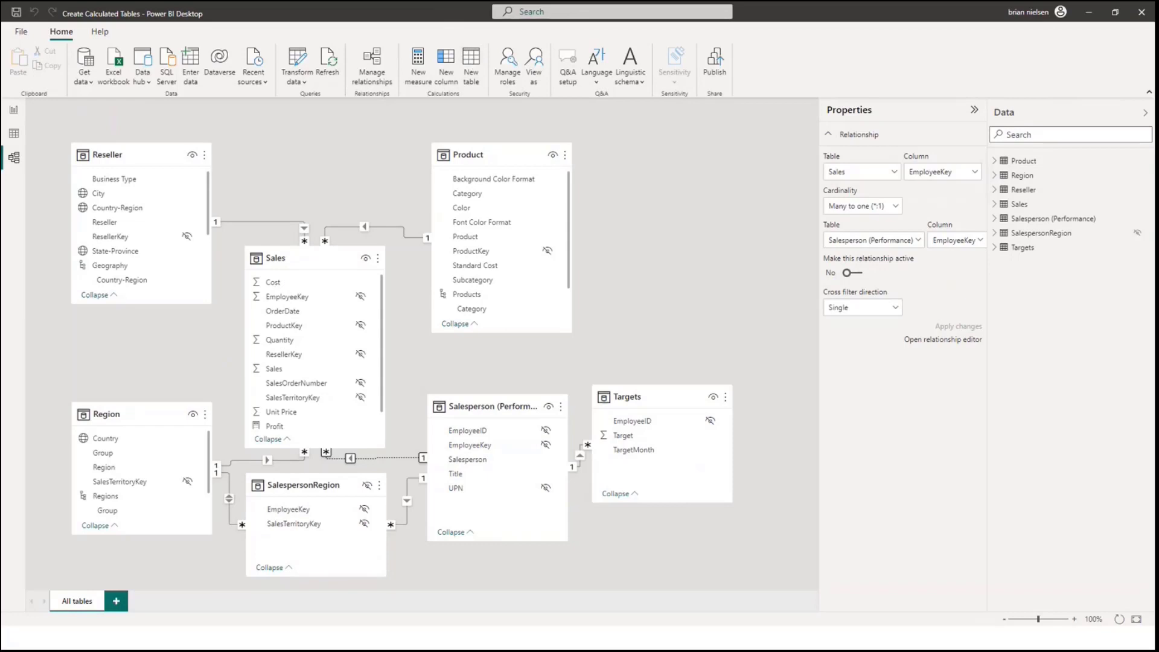
# Create a calculated table with the formula Salesperson = 'Salesperson (Performance)'.
pyautogui.click(470, 66)
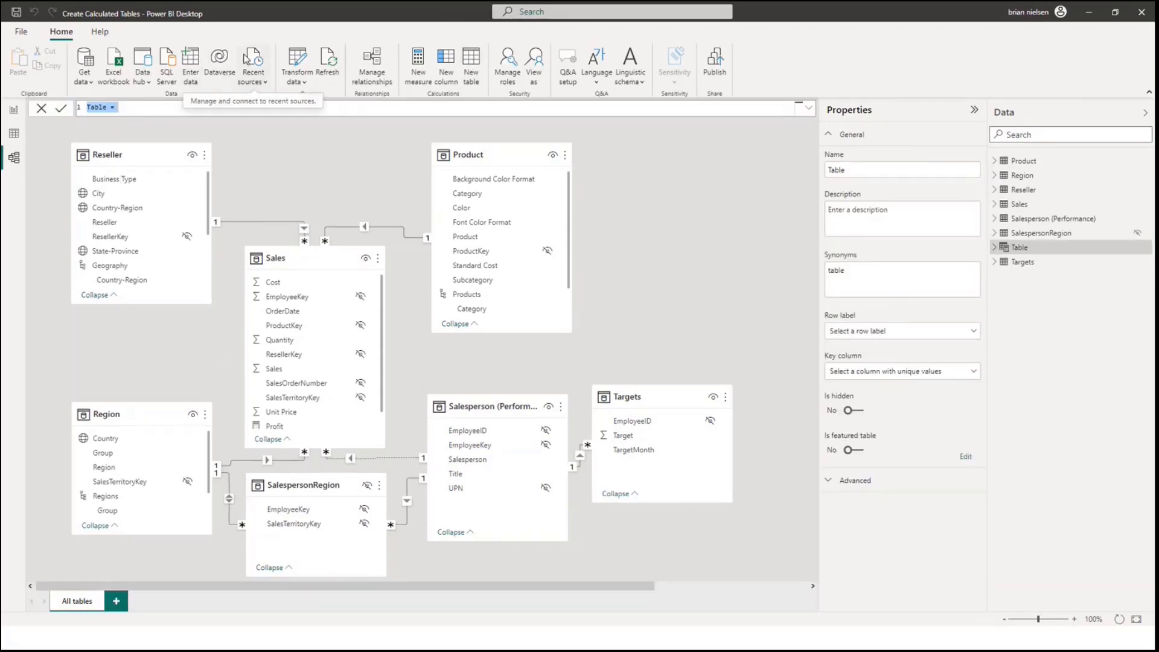
pyautogui.write('Salesperson')
pyautogui.write('=')
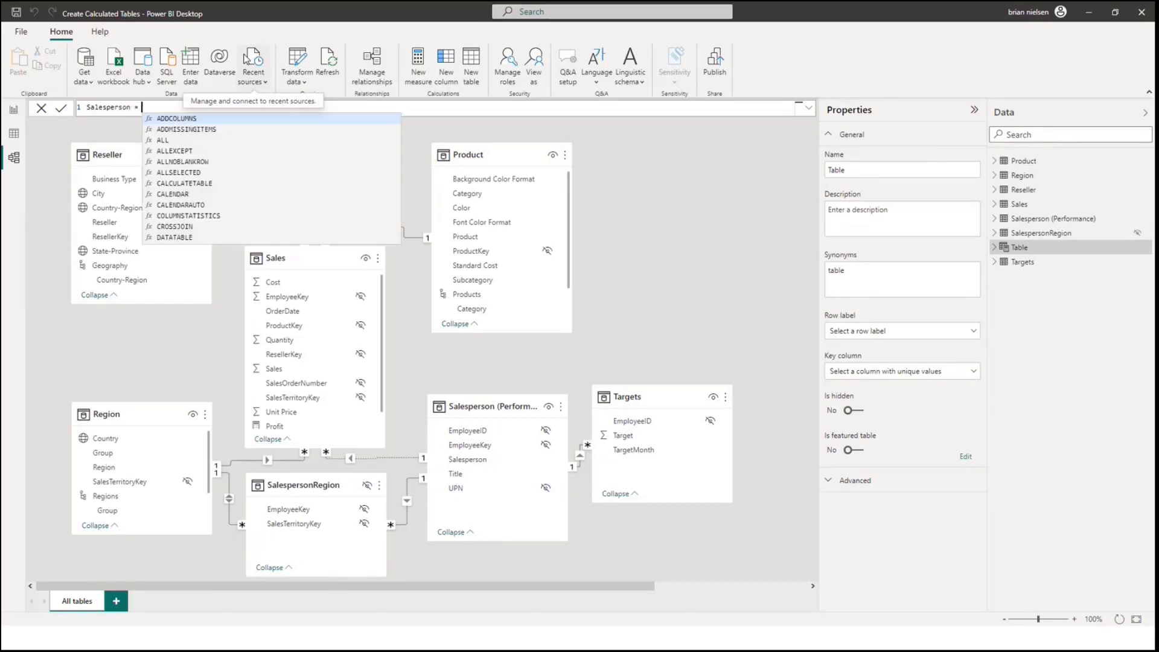
pyautogui.hotkey('shift', 'Return')
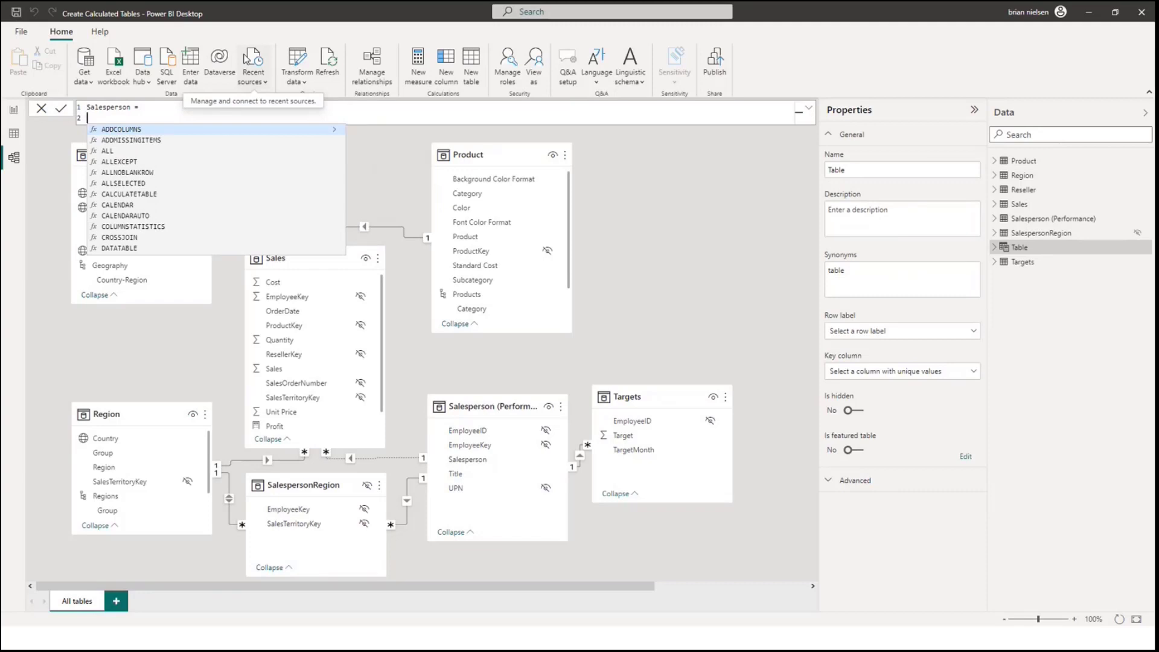
pyautogui.write('sales')
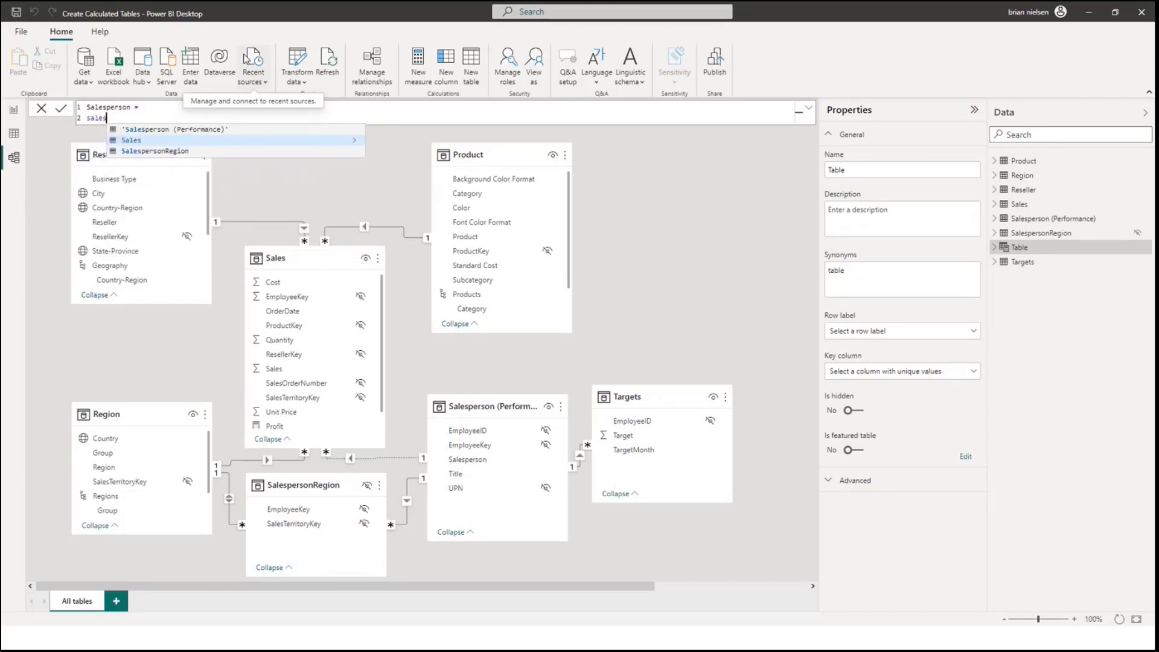
pyautogui.click(206, 130)
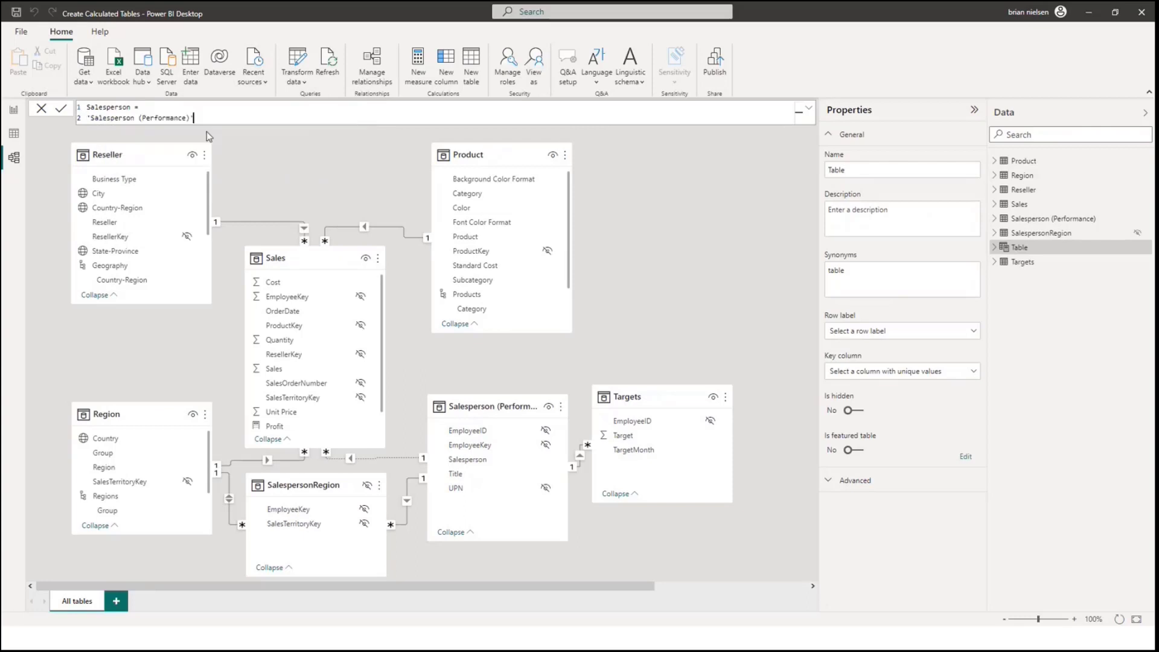
pyautogui.click(61, 109)
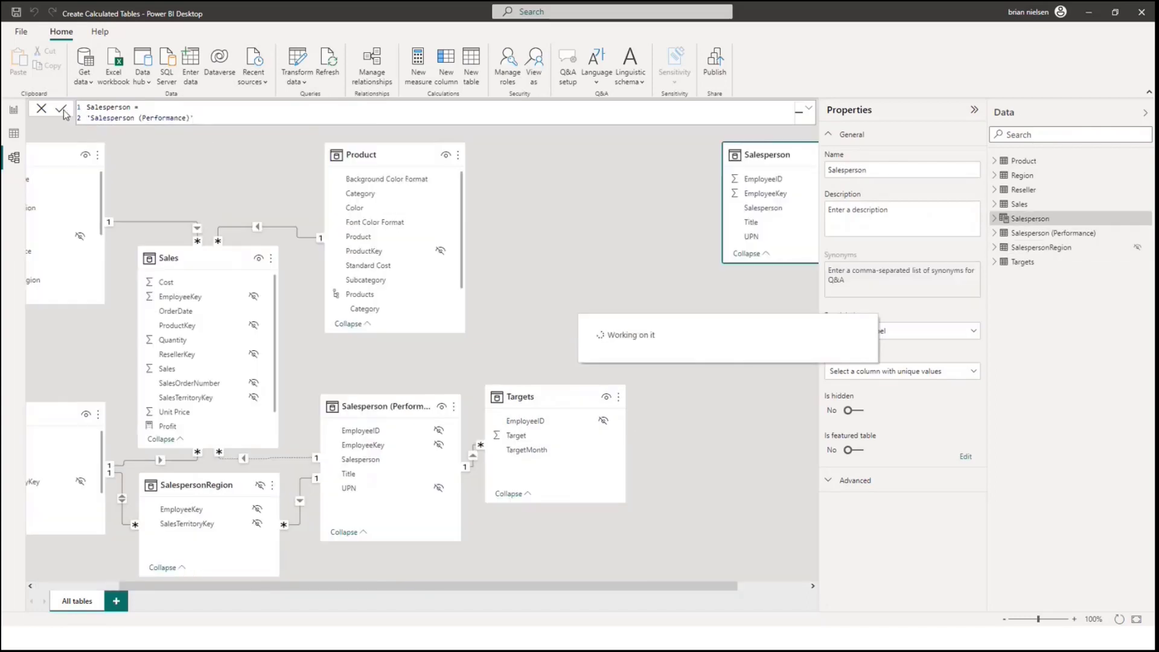
# Place the new Salesperson table beside Product and relate its EmployeeKey column to EmployeeKey in Sales.
pyautogui.moveTo(800, 151); pyautogui.dragTo(613, 404)
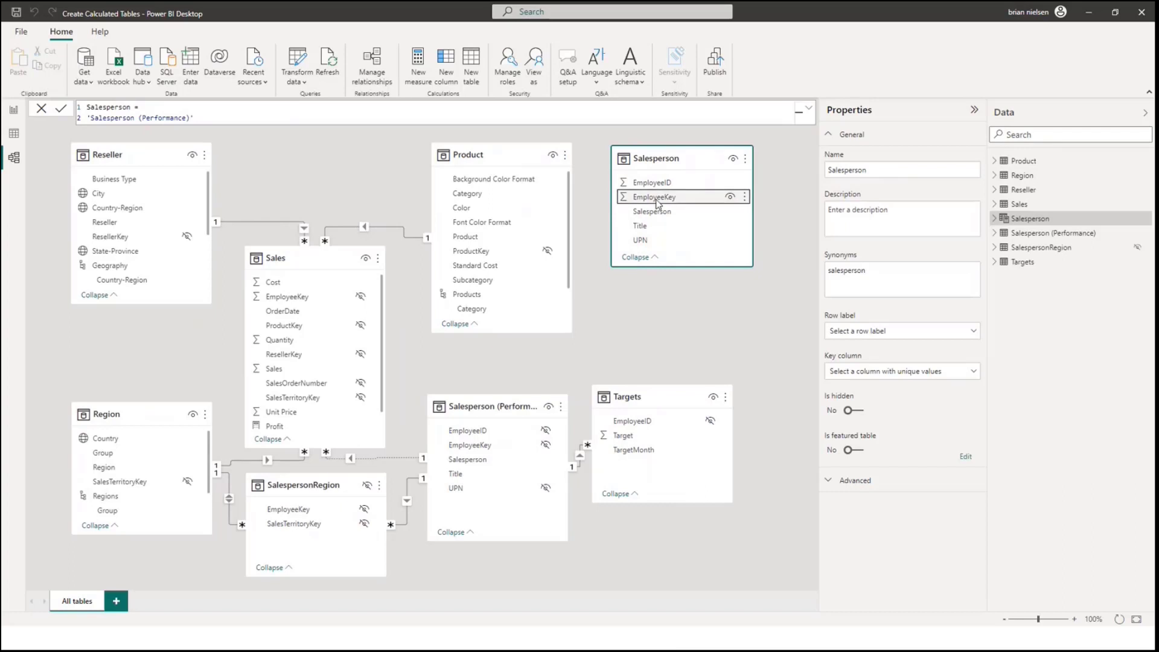
pyautogui.moveTo(657, 203); pyautogui.dragTo(313, 303)
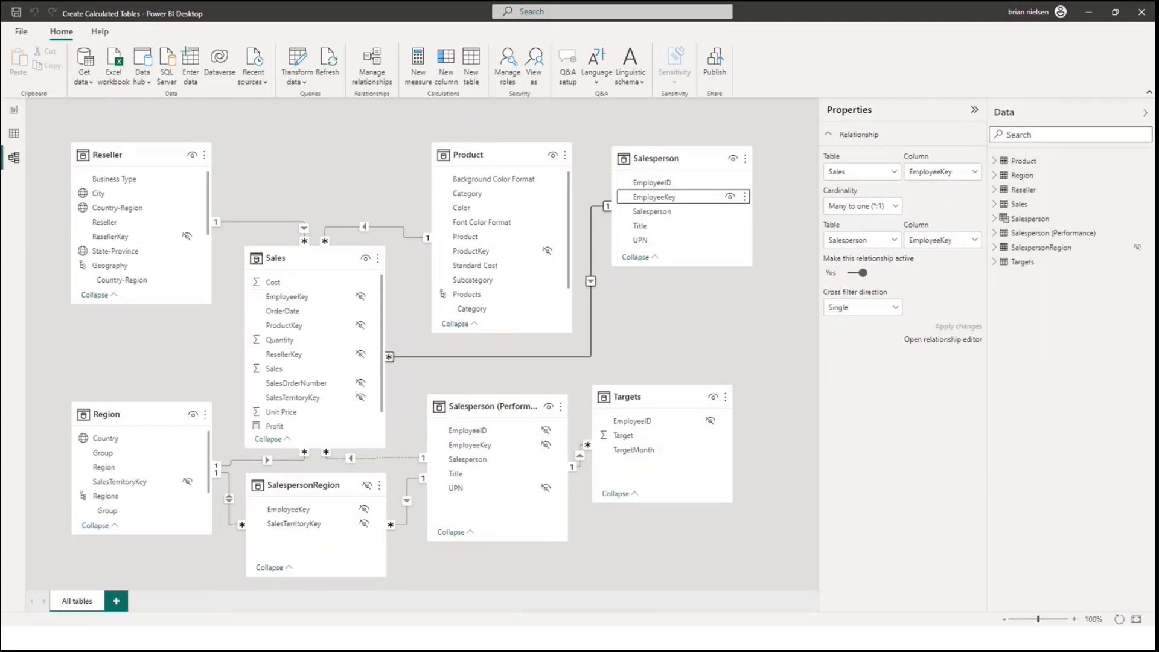
# Delete the relationship between the Sales and Salesperson (Performance) tables.
pyautogui.click(392, 458)
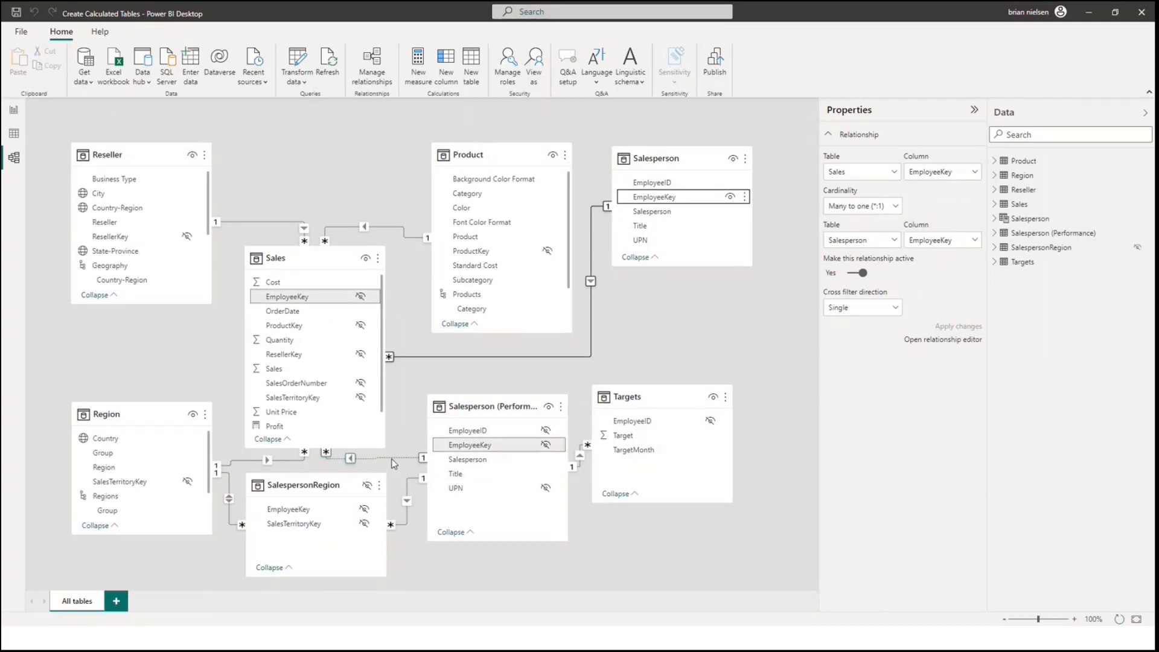
pyautogui.press('Delete')
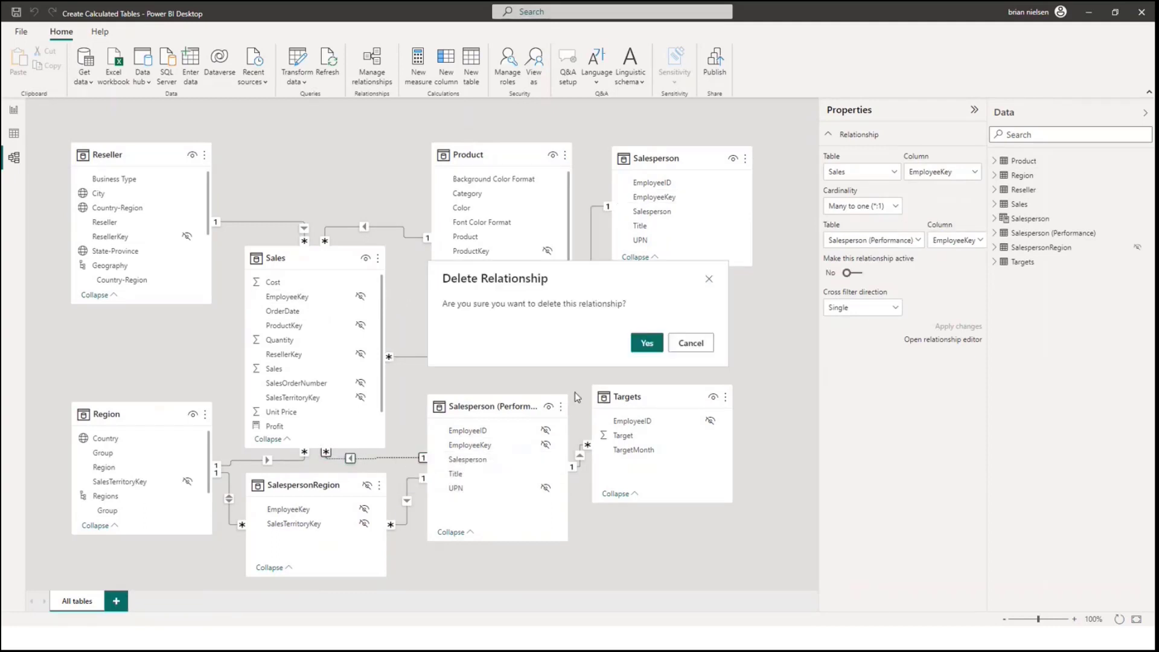
pyautogui.click(648, 343)
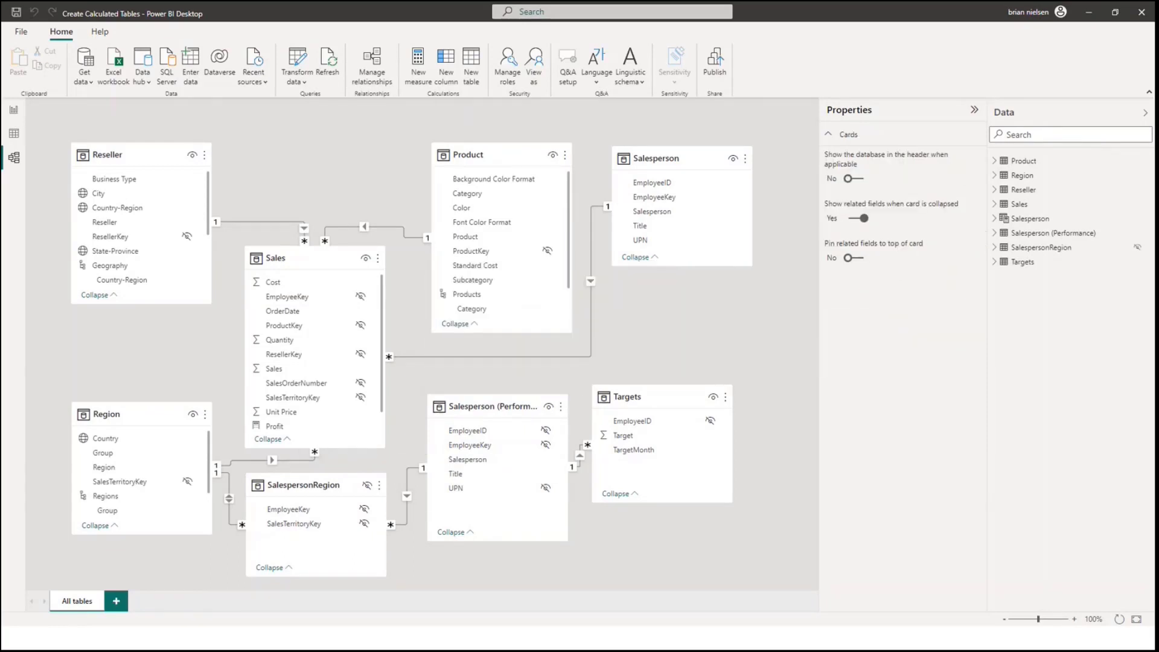
# Hide the EmployeeID, EmployeeKey and UPN columns of the Salesperson table from the report view.
pyautogui.click(730, 184)
pyautogui.click(730, 183)
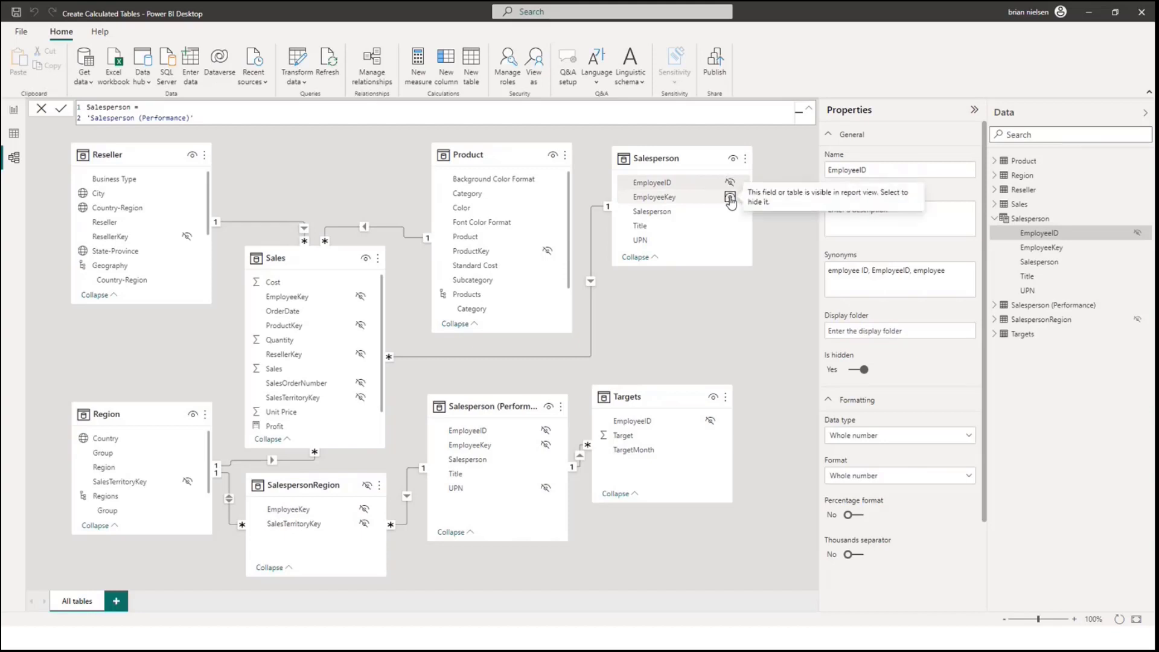
pyautogui.click(730, 198)
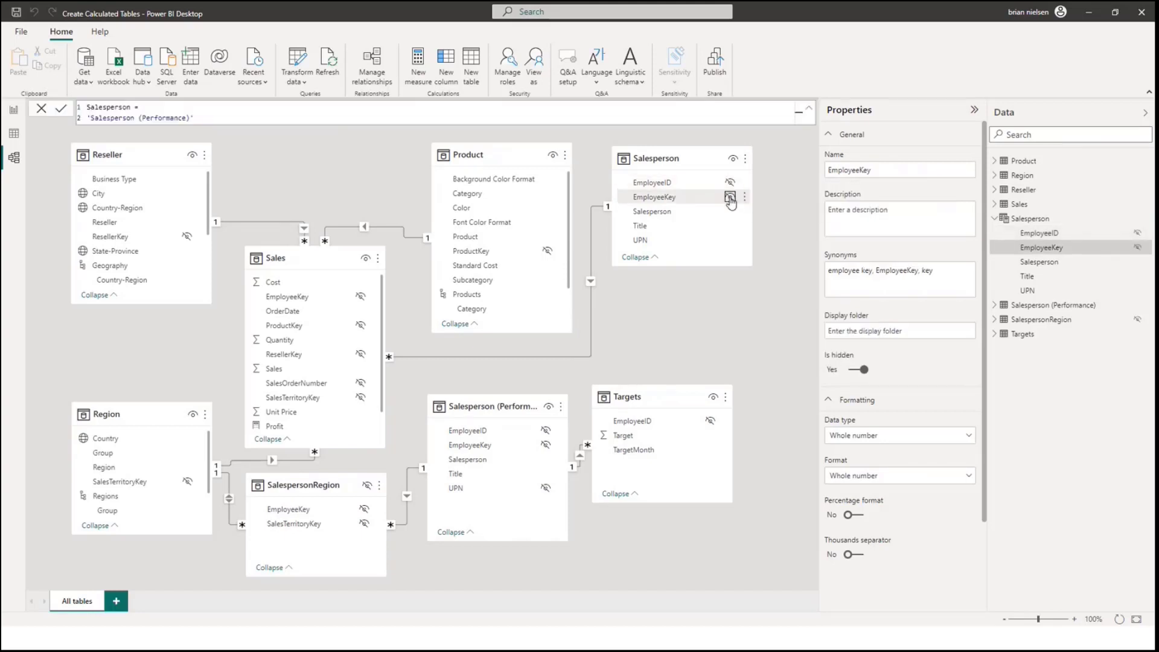
pyautogui.click(730, 240)
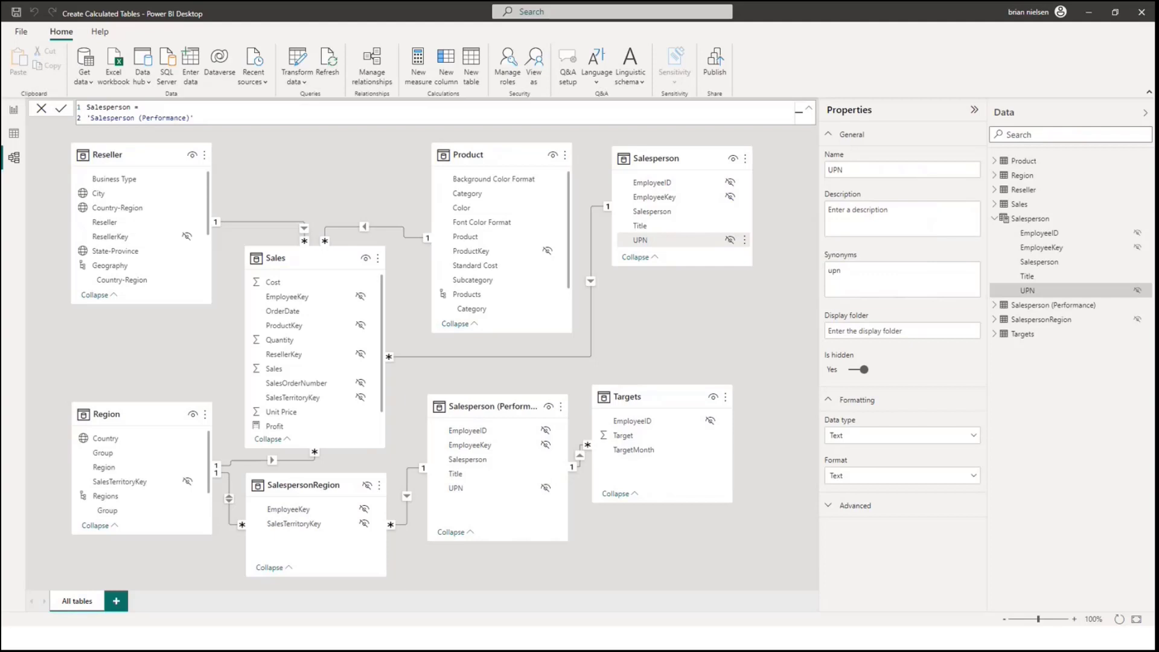
# Set the description of the Salesperson table to "Salesperson related to region(s)".
pyautogui.click(694, 155)
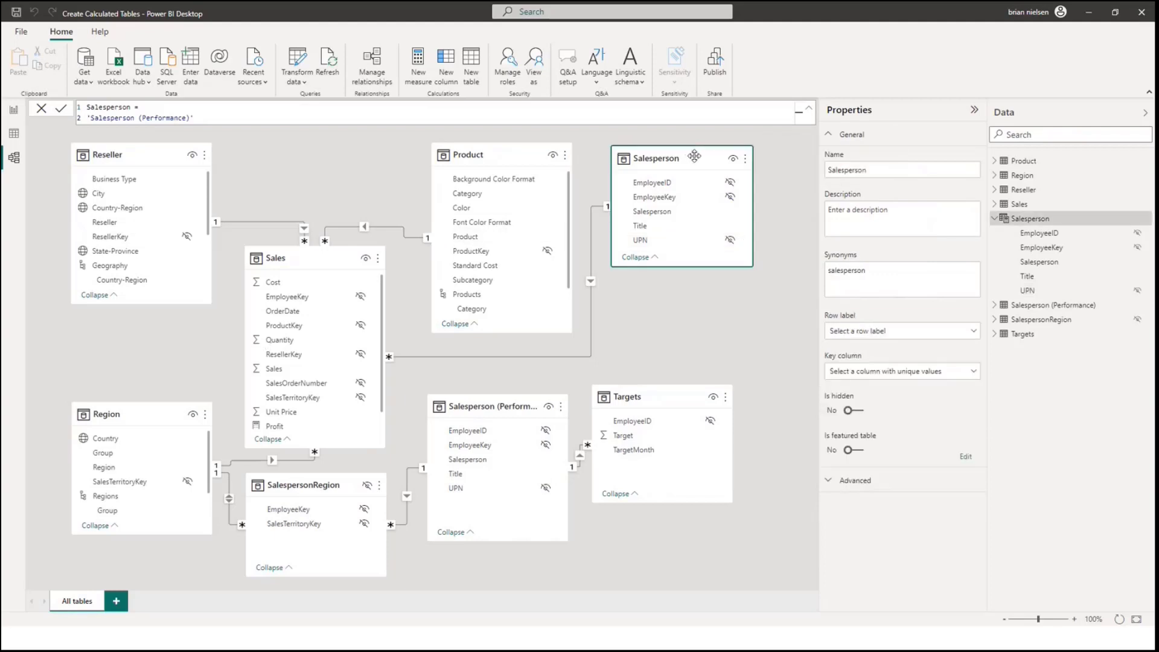
pyautogui.click(877, 213)
pyautogui.write('Salesperson related to region(s)')
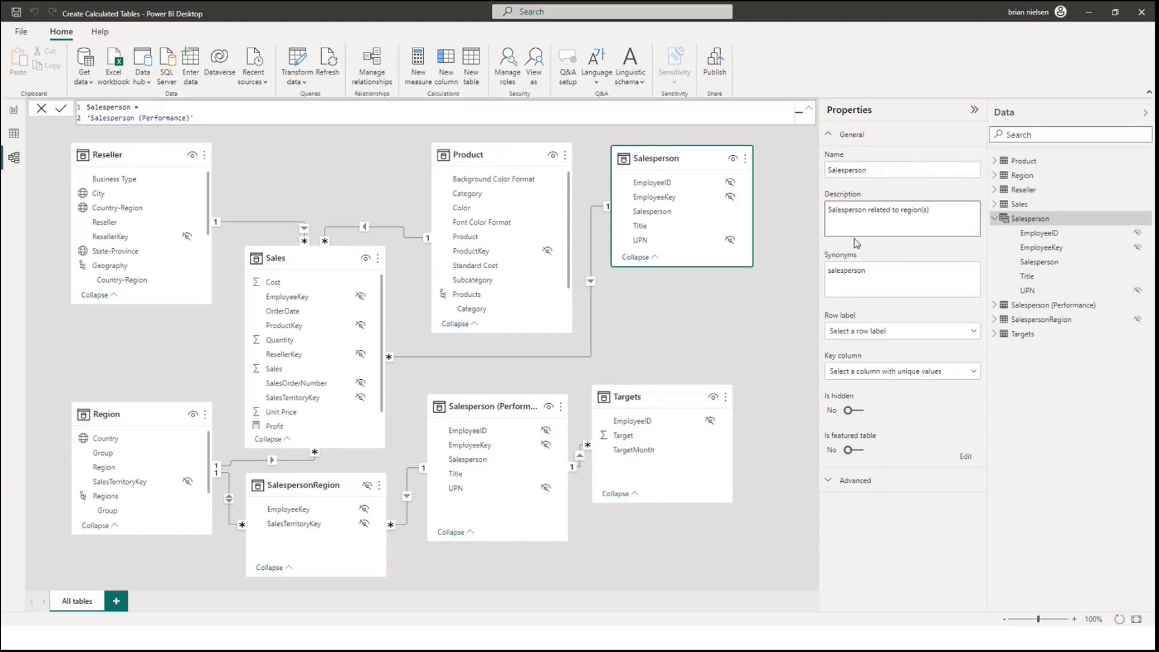
# Give the Salesperson (Performance) table the description "Salesperson related to region(s)".
pyautogui.click(481, 409)
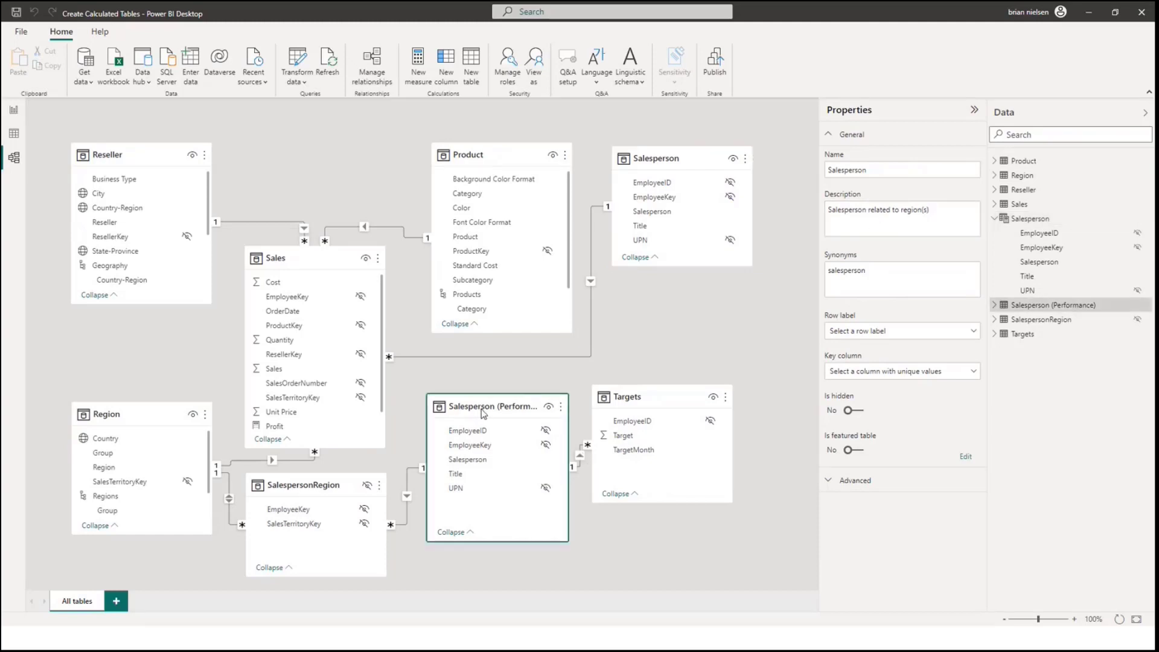
pyautogui.click(895, 221)
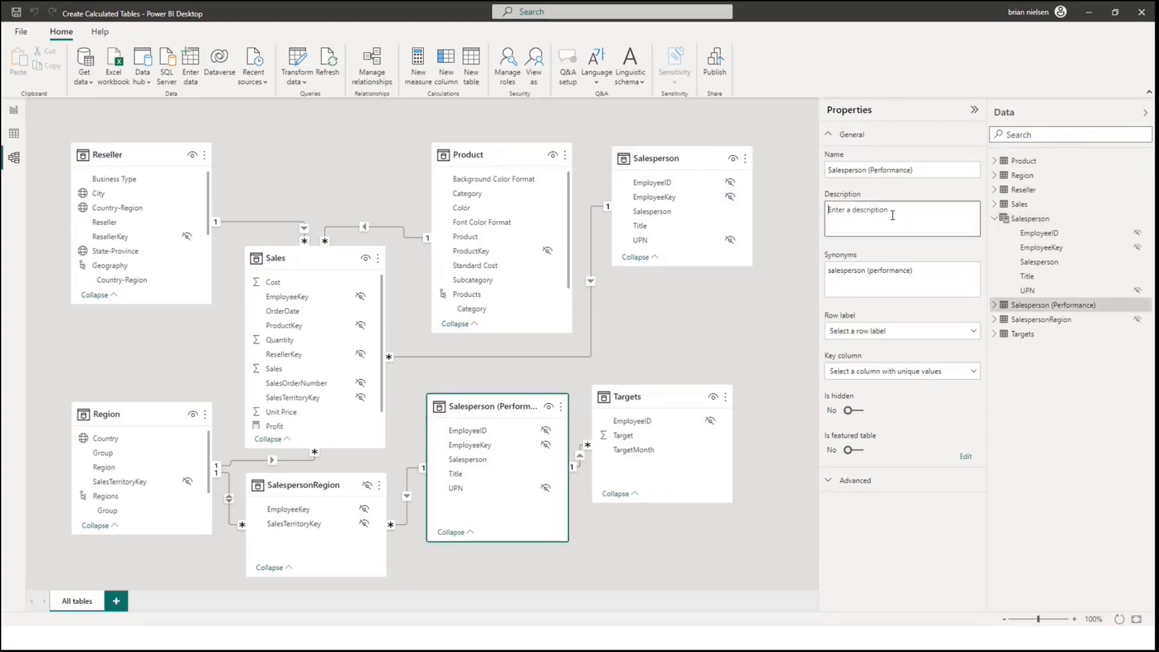
pyautogui.write('Salesperson related to region(s)')
pyautogui.press('Return')
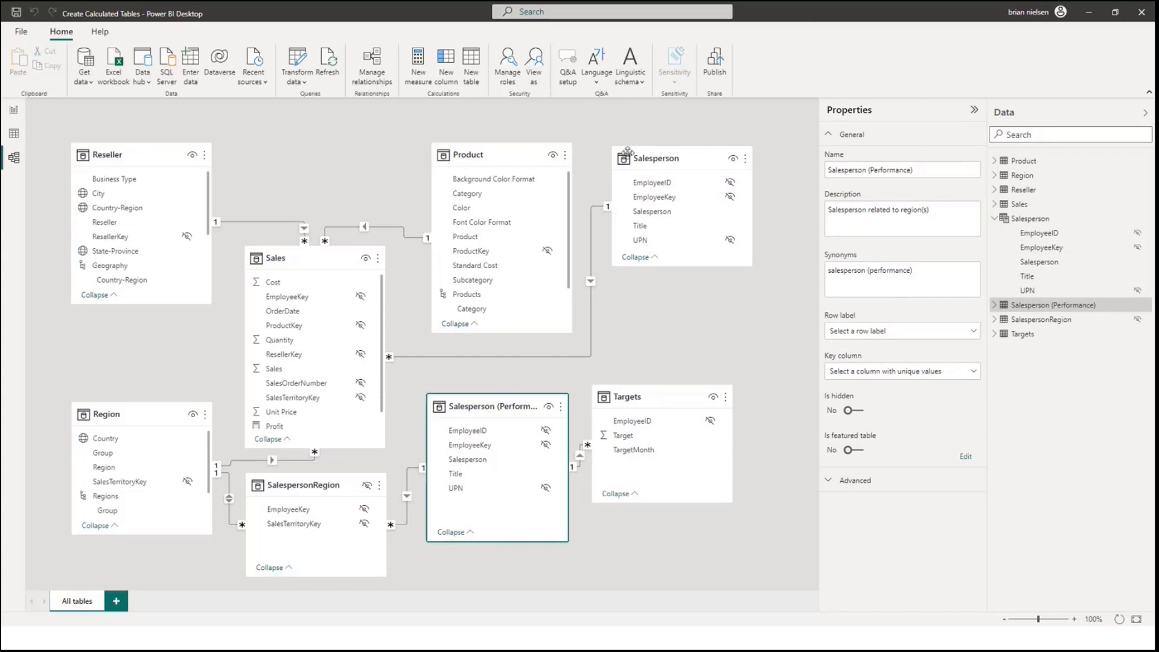
# Return to the Salesperson table and check its description.
pyautogui.click(685, 160)
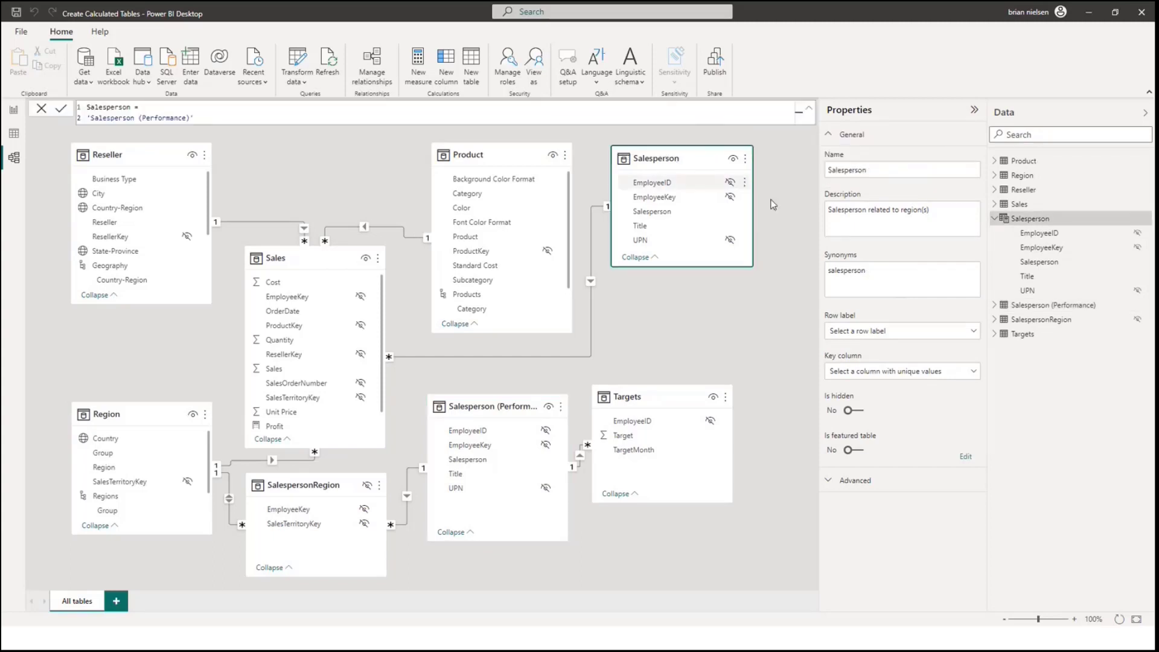
pyautogui.tripleClick(898, 226)
pyautogui.write('Salesperson related to Sales')
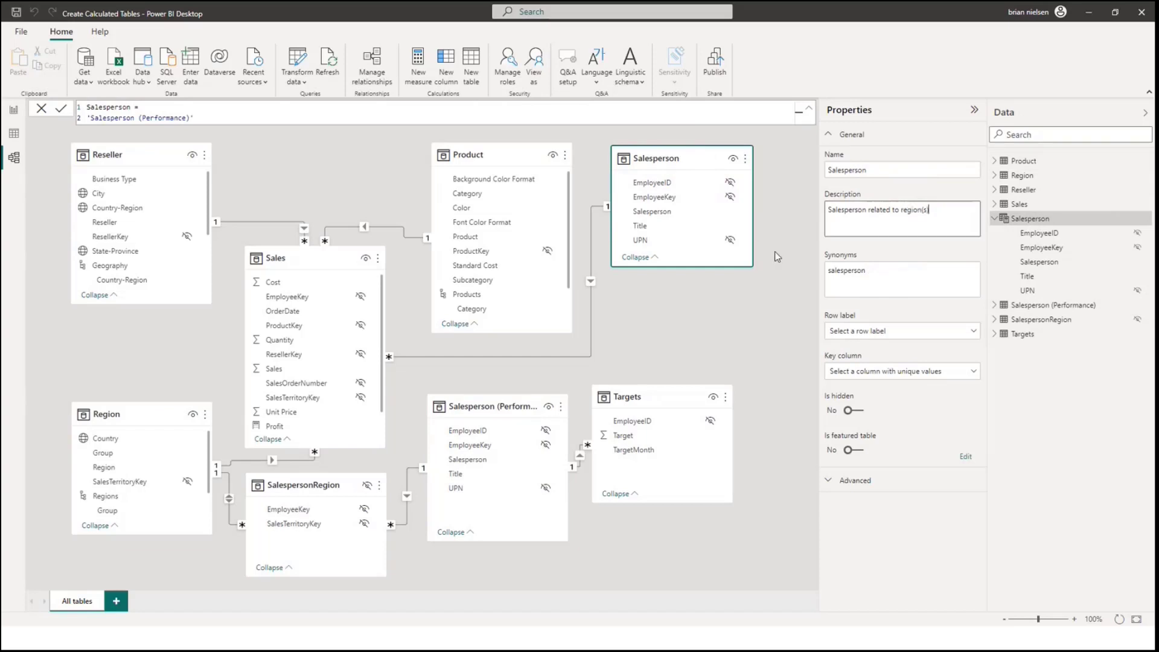
pyautogui.press('Return')
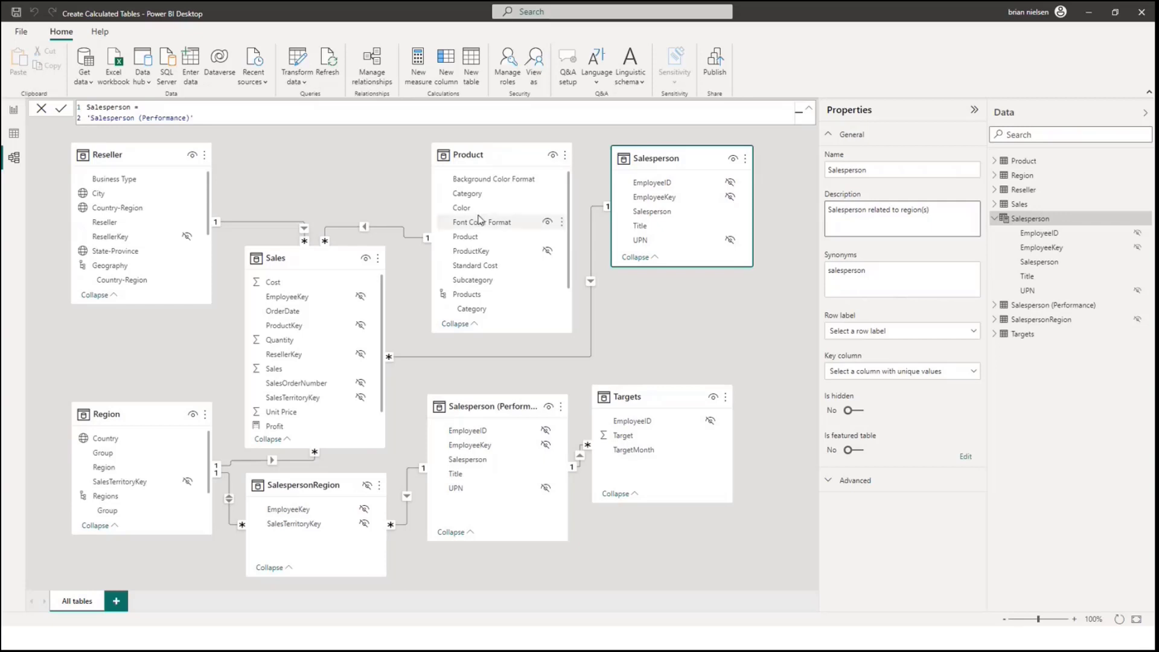
# Create a calculated table with the formula Date = CALENDARAUTO(6).
pyautogui.click(475, 64)
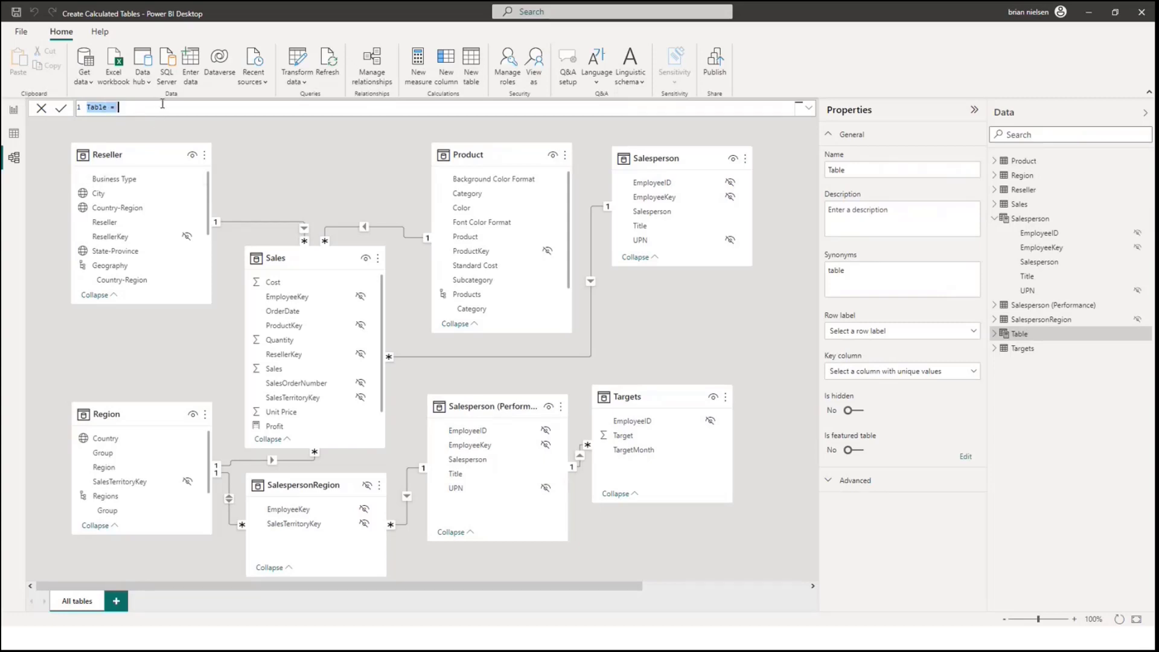
pyautogui.write('Date = CALENDARAUTO(6)')
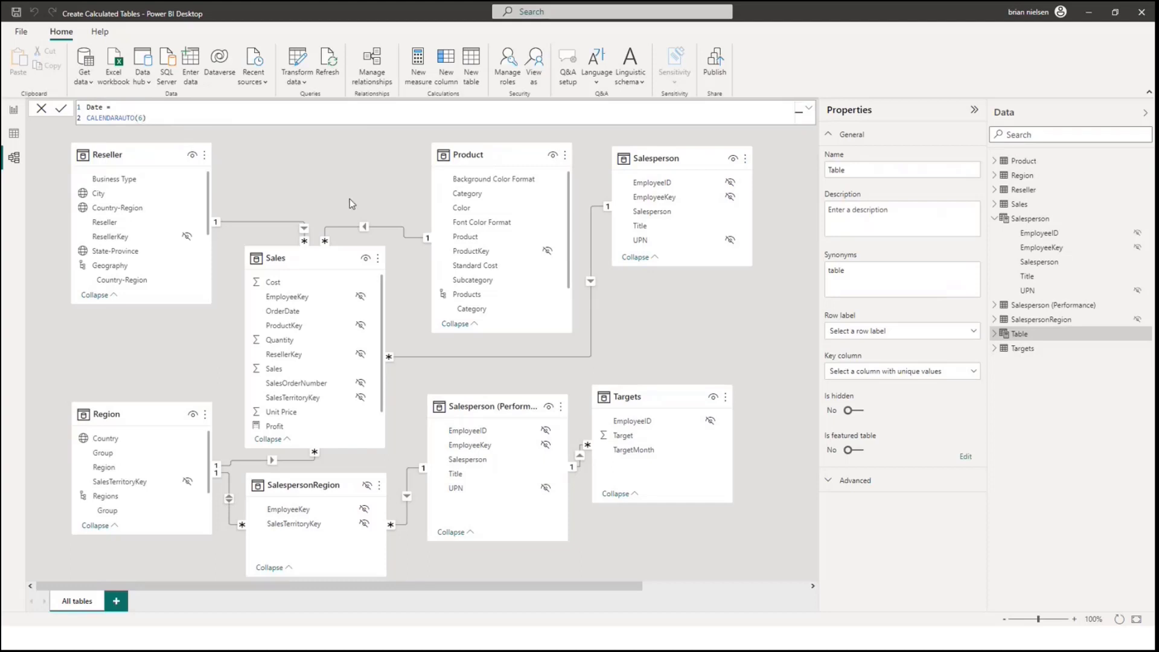
pyautogui.press('Return')
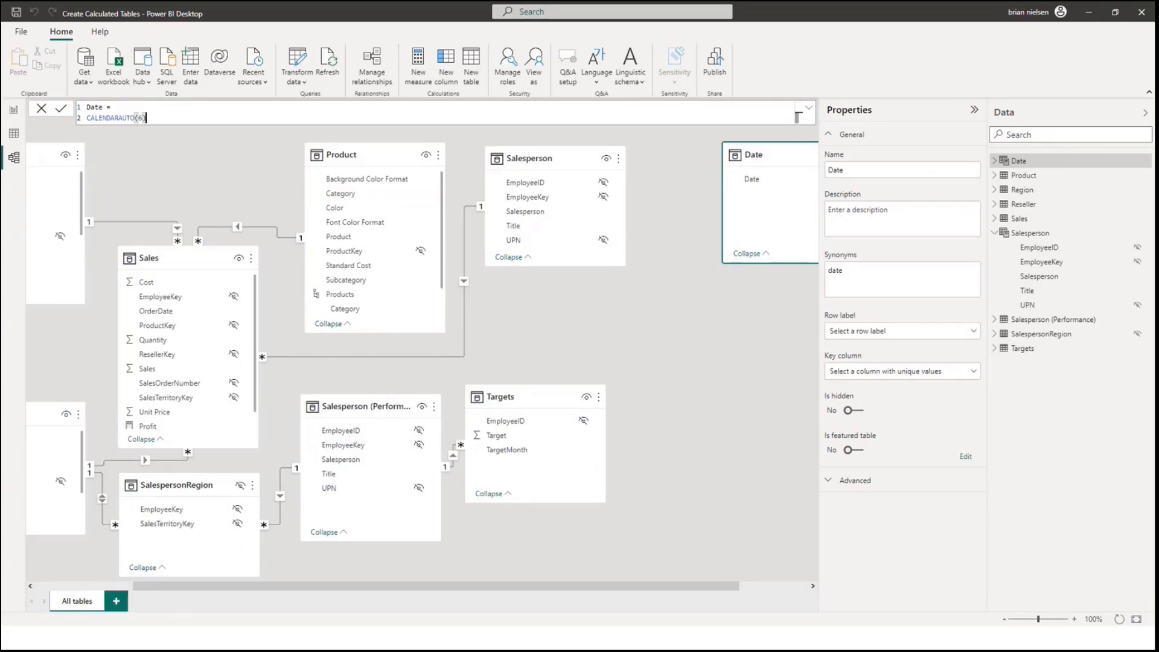
# Check the rows of the Date table, then place its card beside the Salesperson table in the model diagram.
pyautogui.click(14, 134)
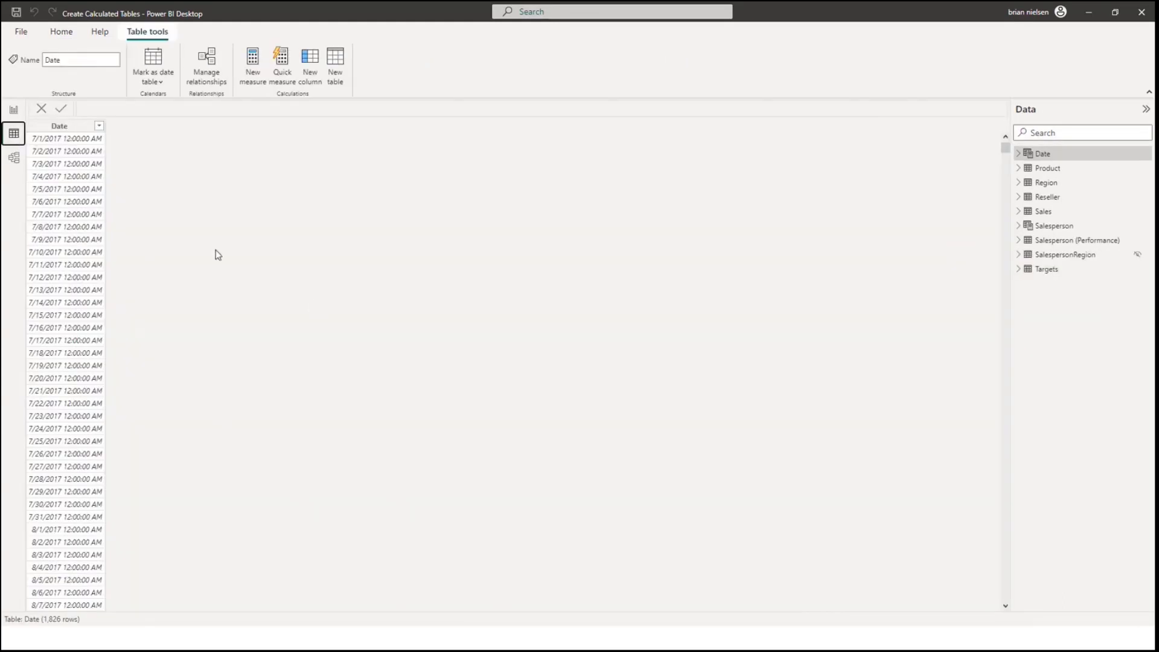
pyautogui.press('ctrl')
pyautogui.click(15, 158)
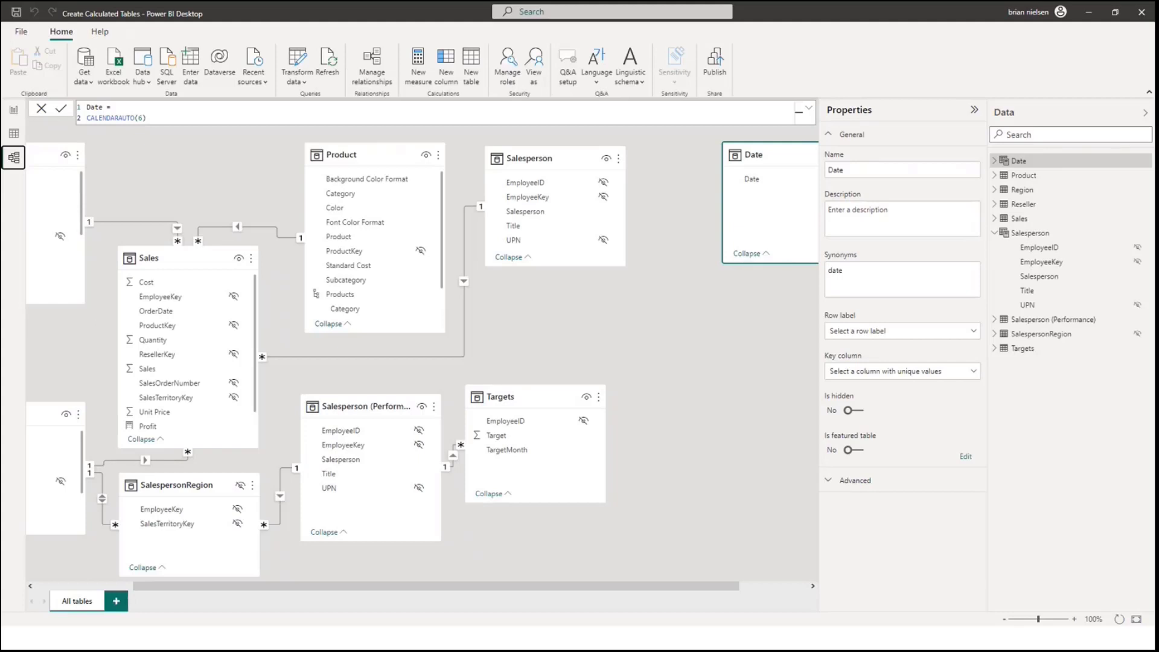
pyautogui.moveTo(799, 152); pyautogui.dragTo(735, 167)
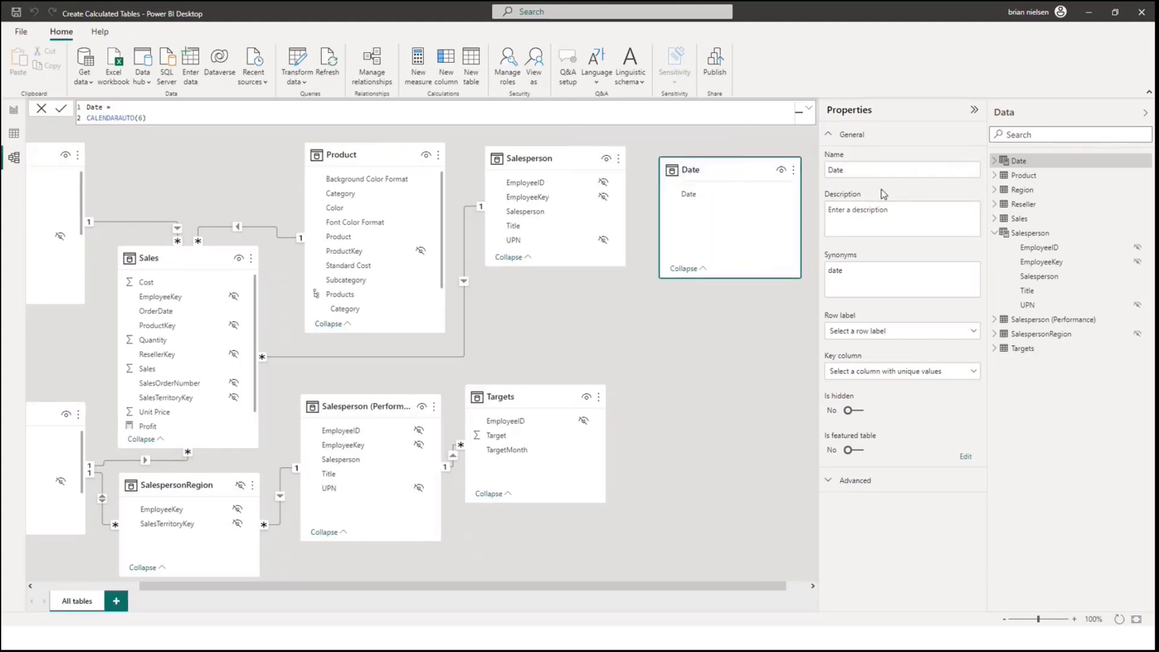
# Add a calculated column to the Date table: Year = "FY" & YEAR('Date'[Date]) + IF(MONTH('Date'[Date]) > 6, 1).
pyautogui.click(1026, 166)
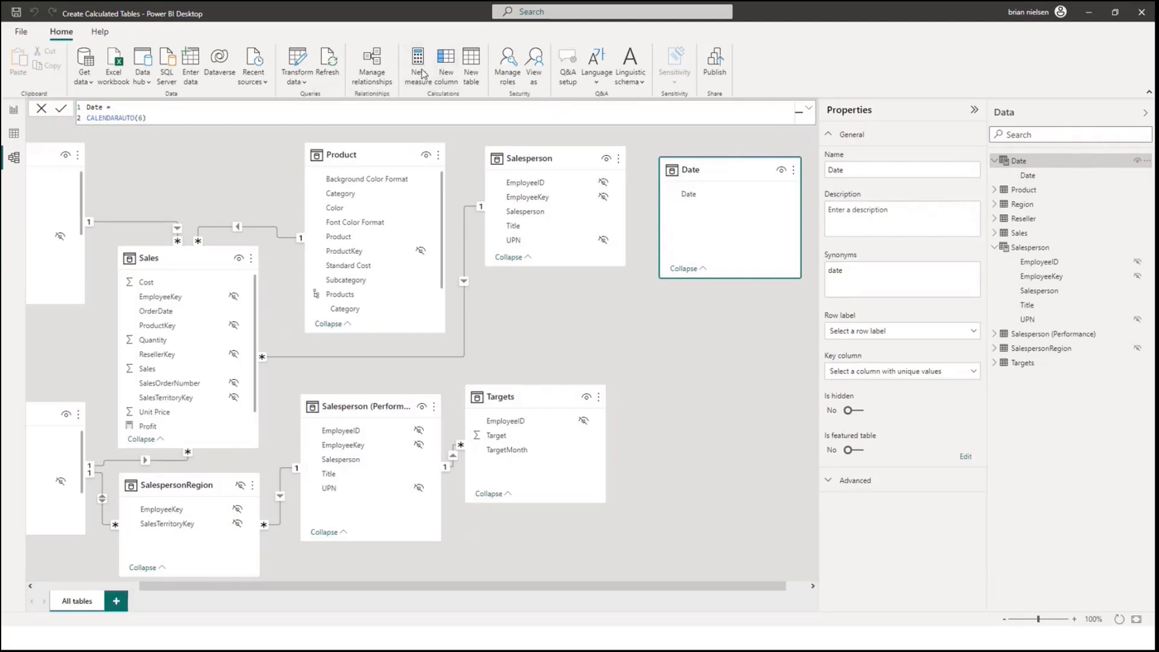
pyautogui.click(444, 65)
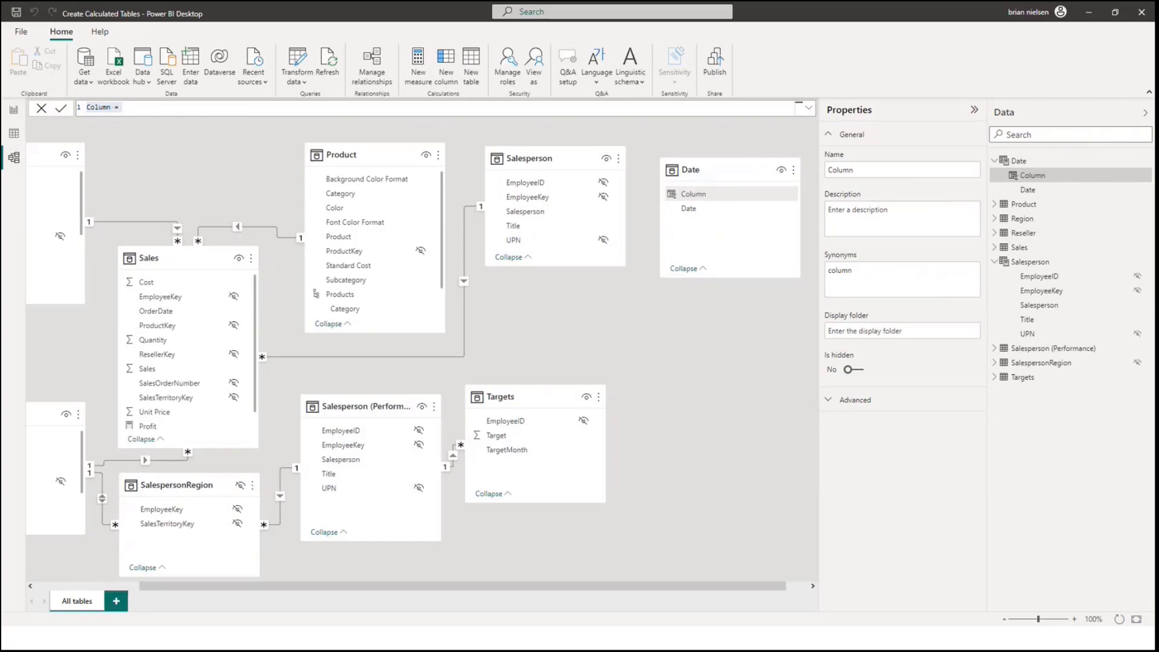
pyautogui.click(267, 18)
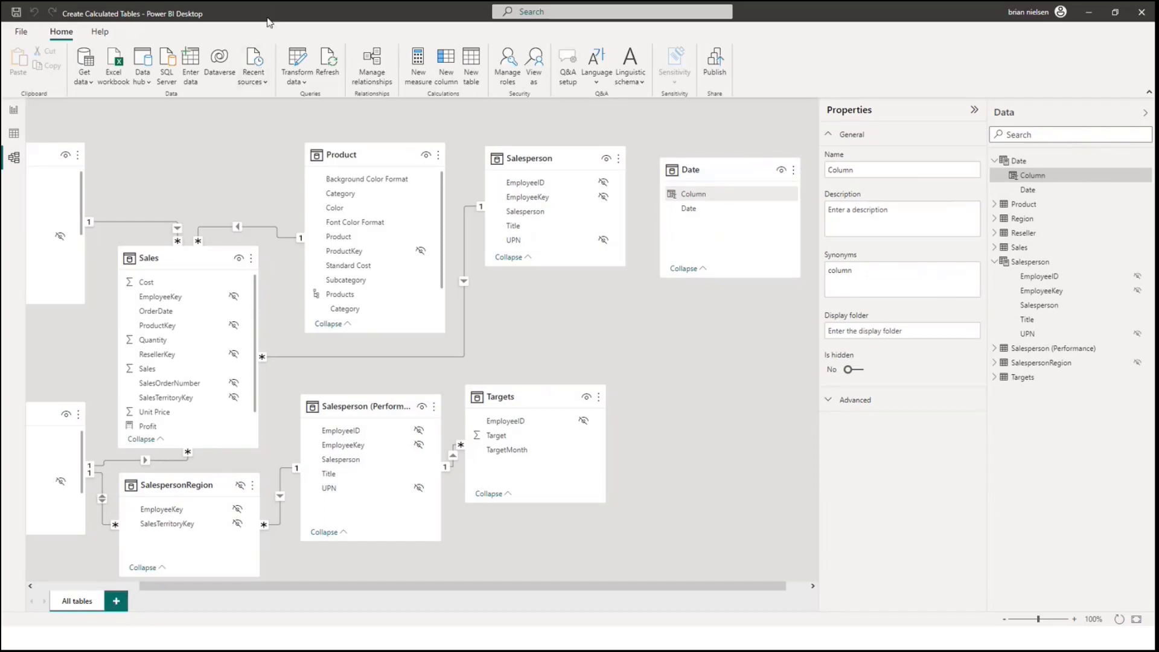
pyautogui.hotkey('ctrl', 'z')
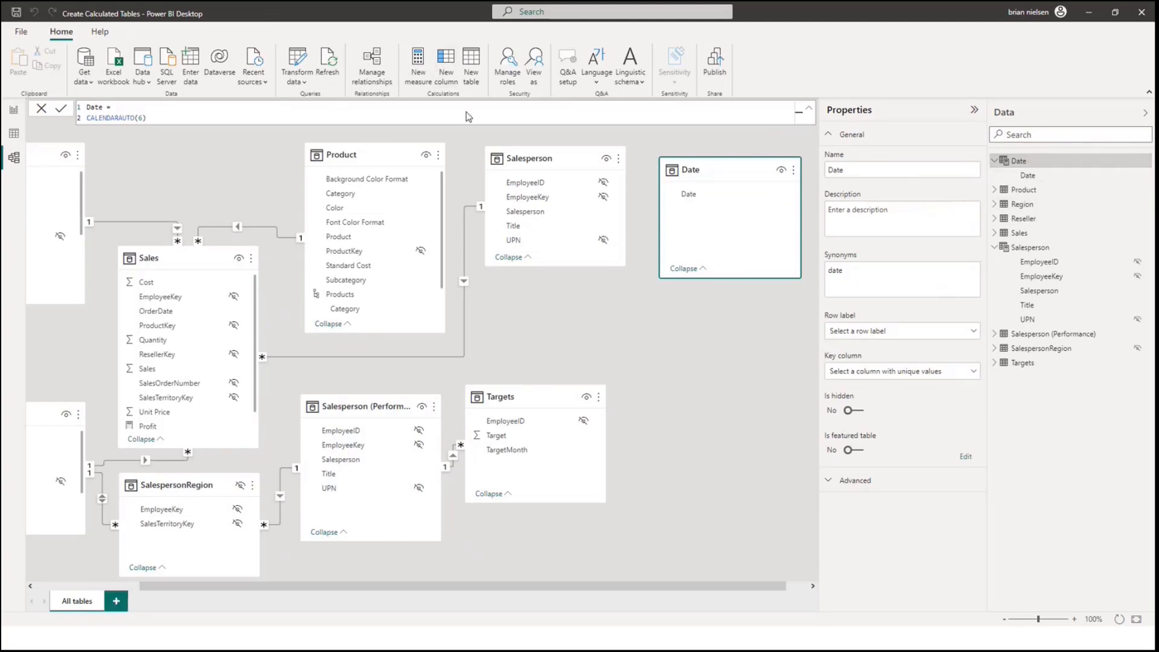
pyautogui.hotkey('ctrl', 'y')
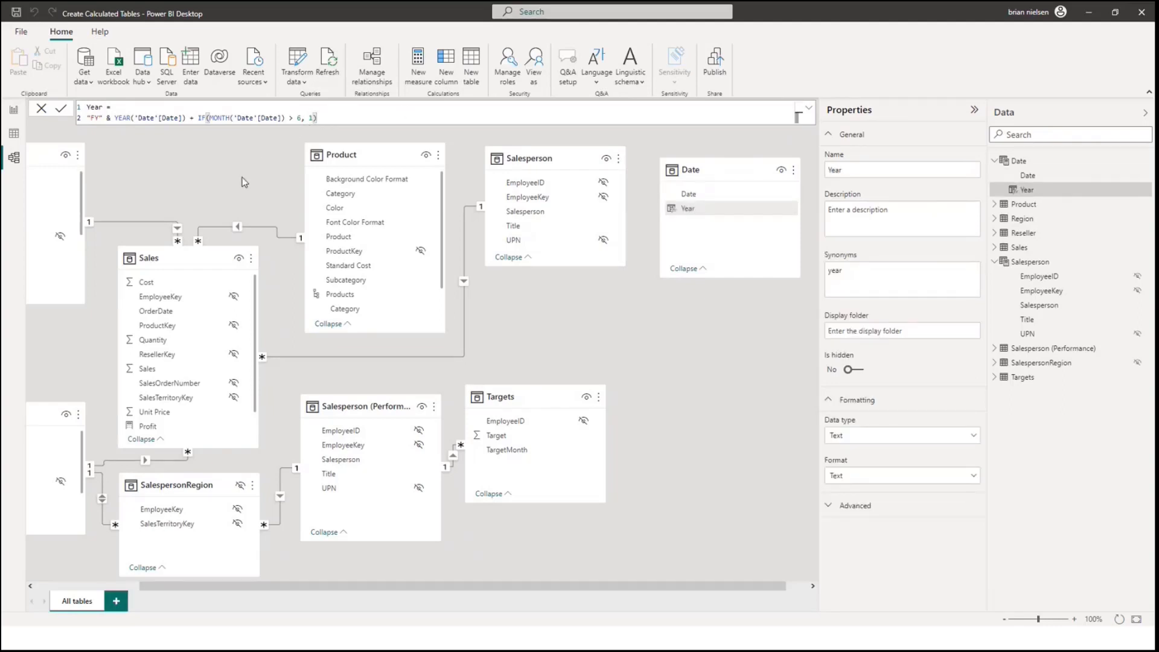
# Examine the Year values in the Date table's rows, especially around the change of fiscal year between June and July 2019.
pyautogui.click(15, 134)
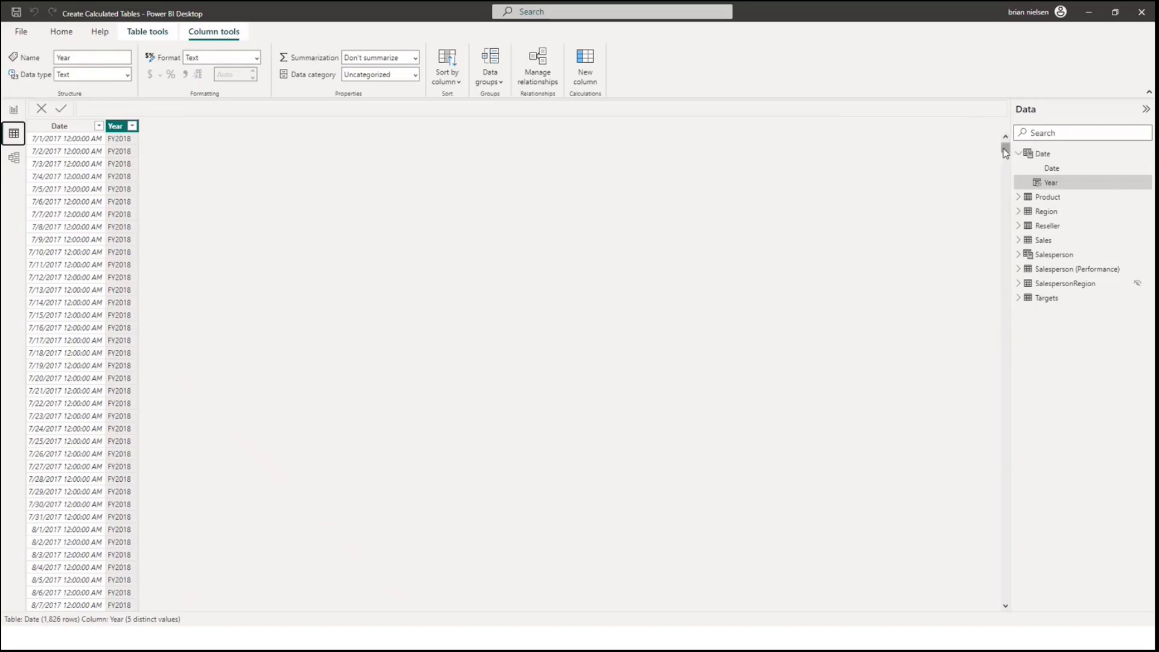
pyautogui.moveTo(1005, 147); pyautogui.dragTo(968, 414)
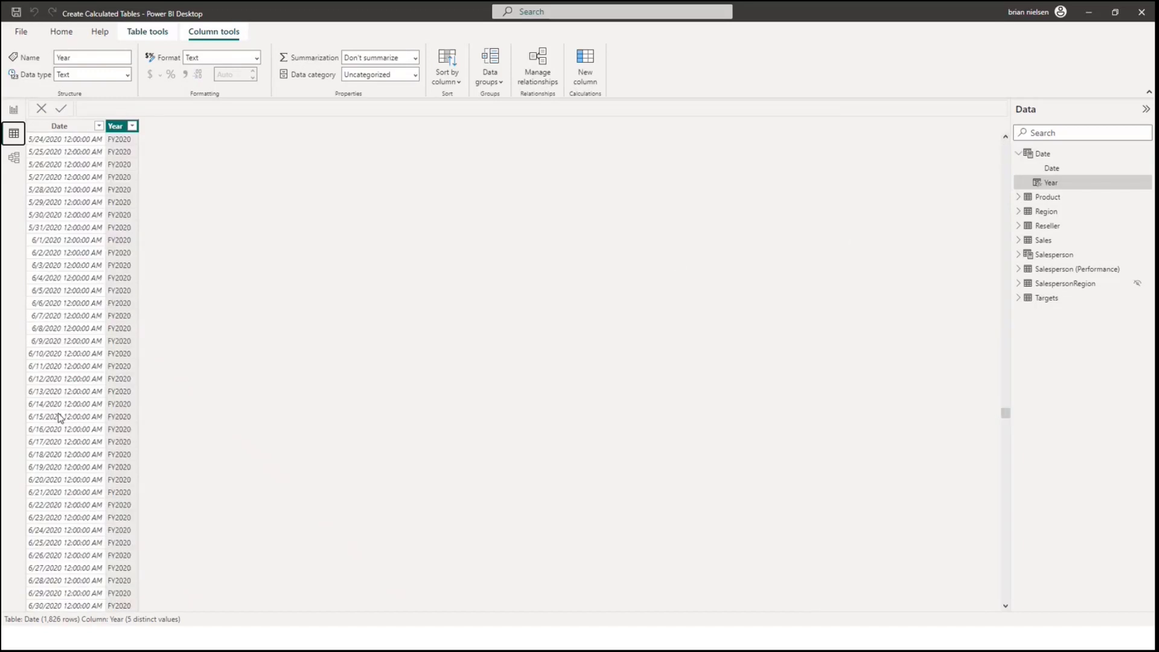
pyautogui.scroll(20, 130, 414)
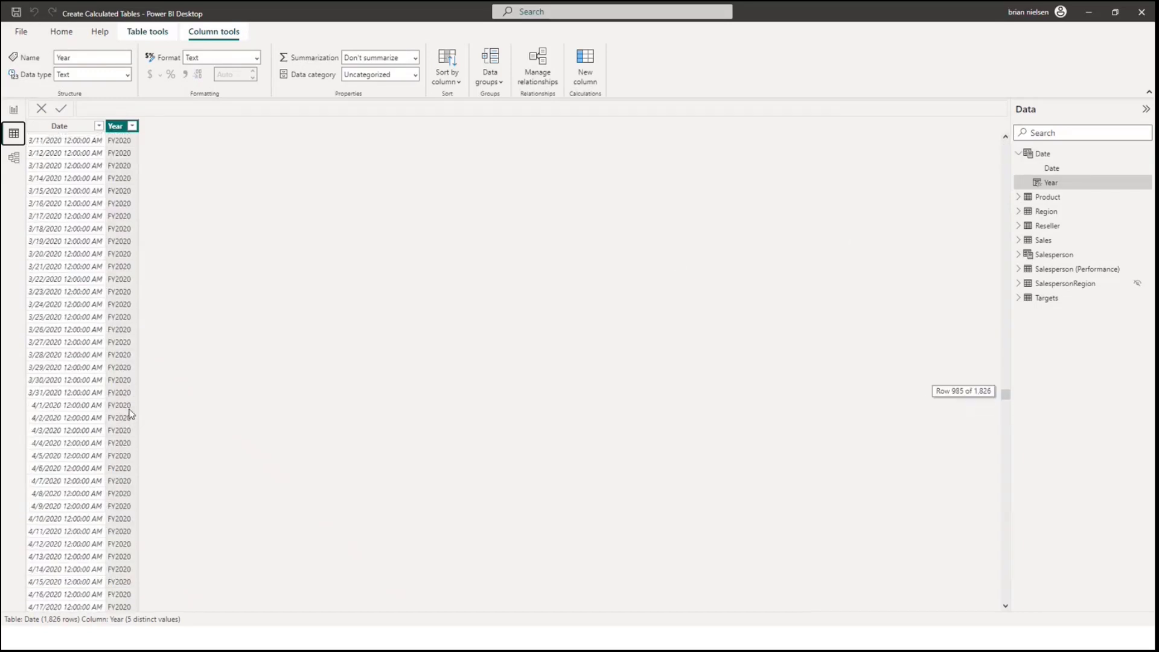
pyautogui.scroll(20, 129, 414)
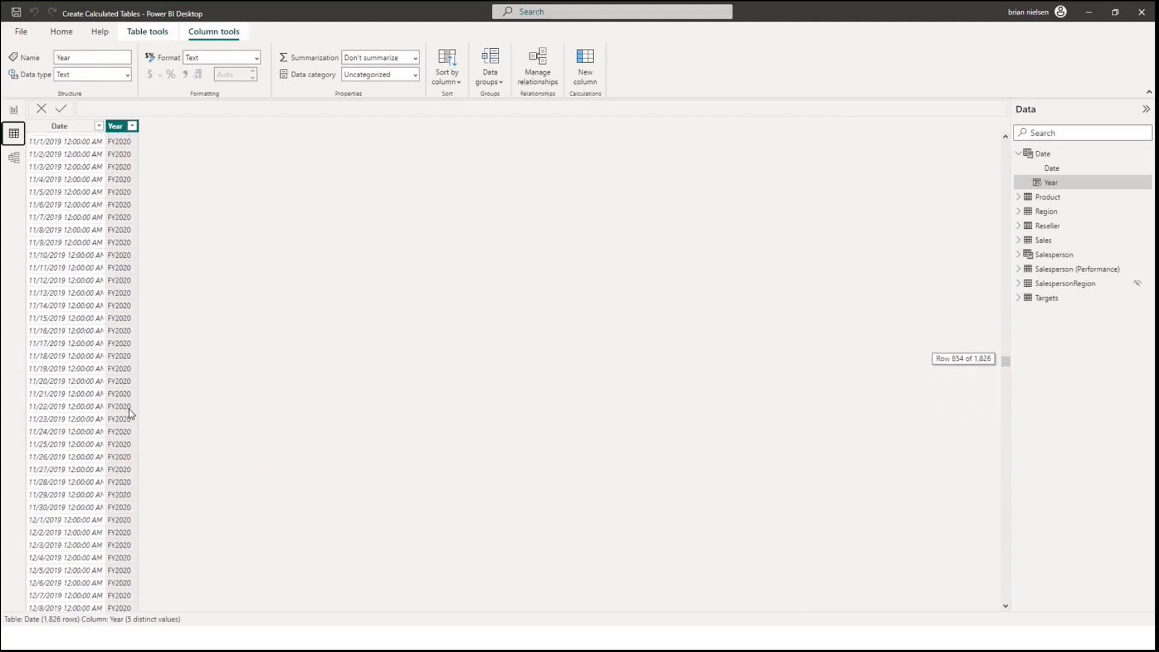
pyautogui.scroll(7, 129, 414)
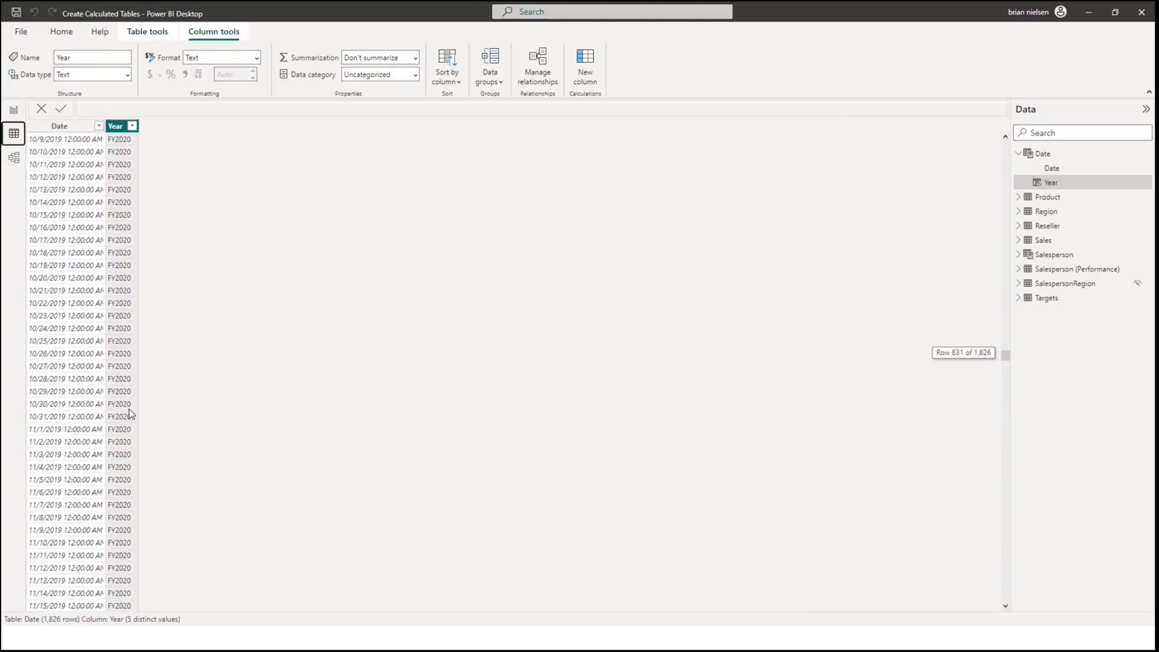
pyautogui.scroll(20, 129, 414)
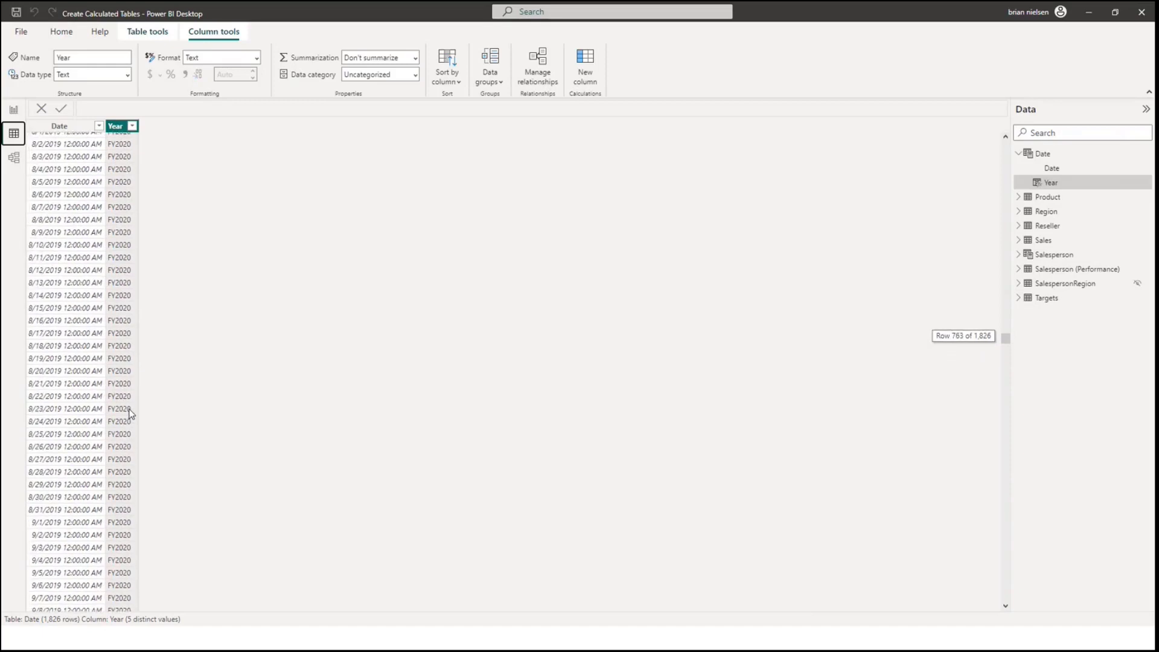
pyautogui.scroll(15, 129, 414)
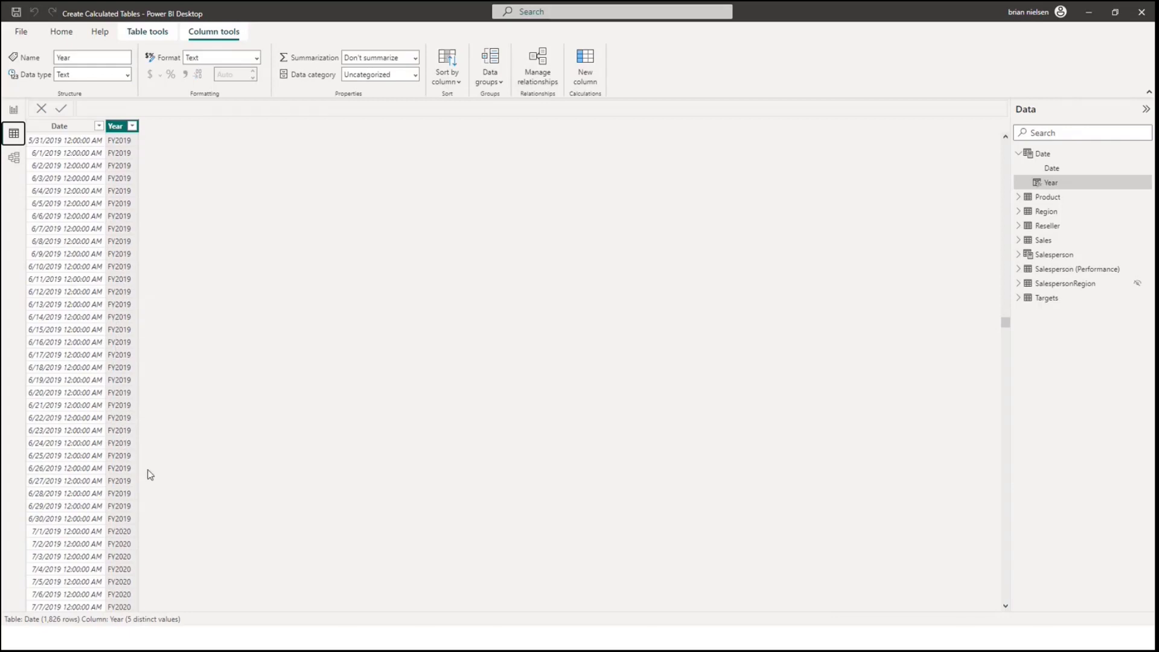
pyautogui.scroll(-2, 150, 475)
pyautogui.click(126, 489)
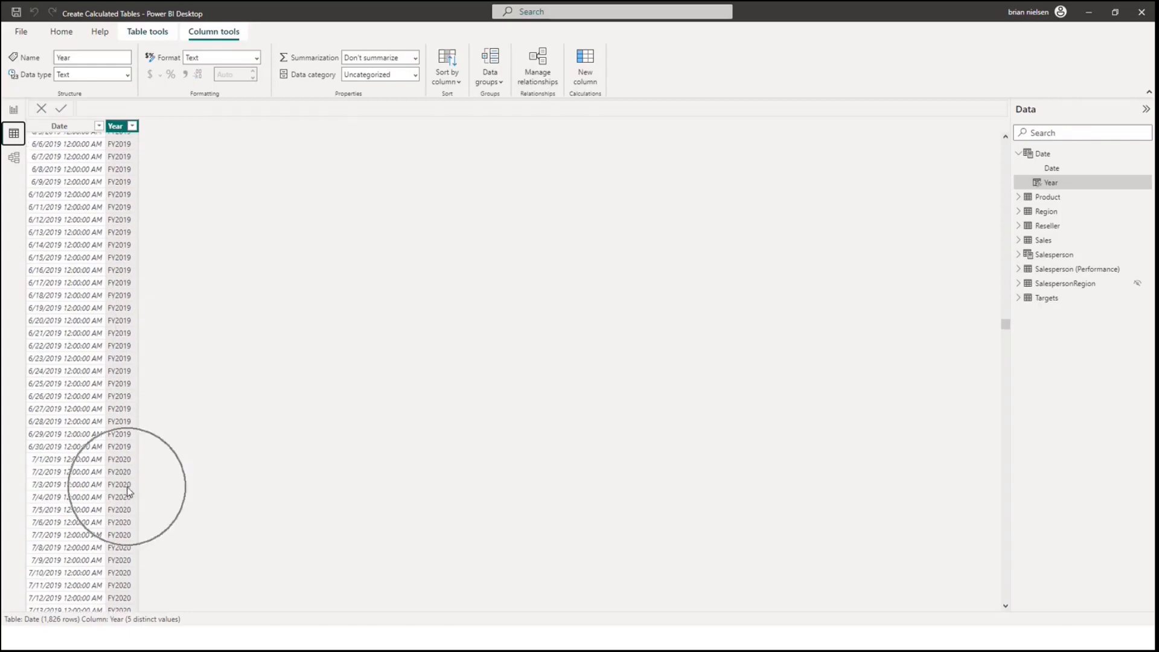
# Add a Quarter column to the Date table: 'Date'[Year] & " Q" & nested IFs on MONTH('Date'[Date]): <=3 gives 3, <=6 gives 4, <=9 gives 1, otherwise 2.
pyautogui.click(14, 158)
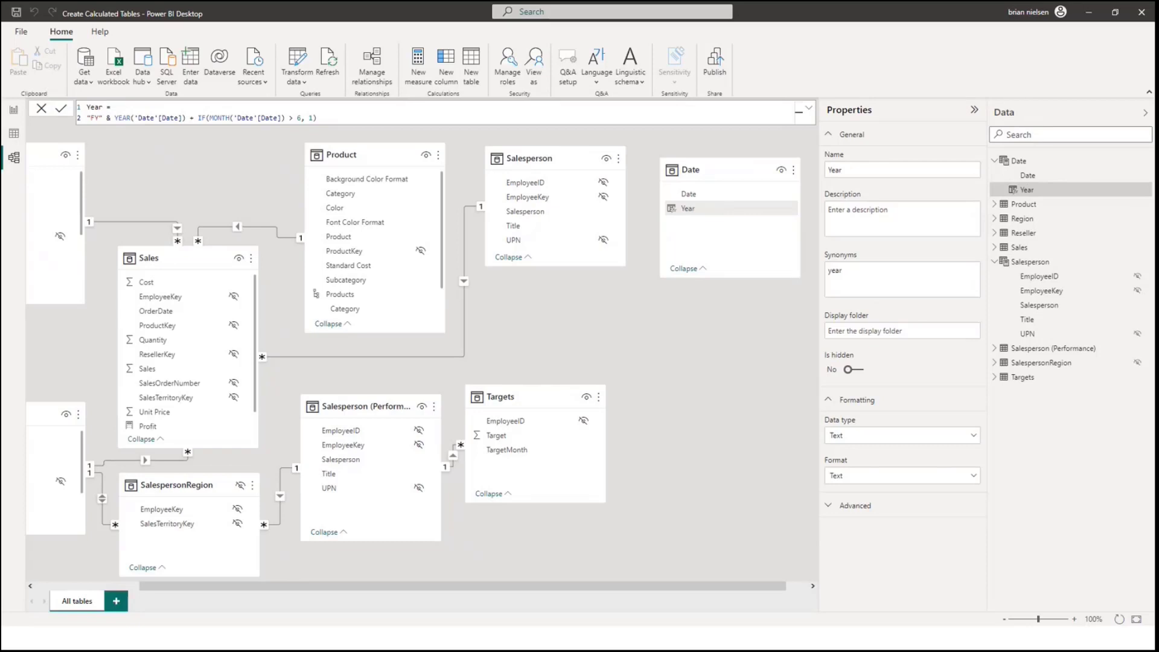
pyautogui.click(1034, 163)
pyautogui.click(447, 72)
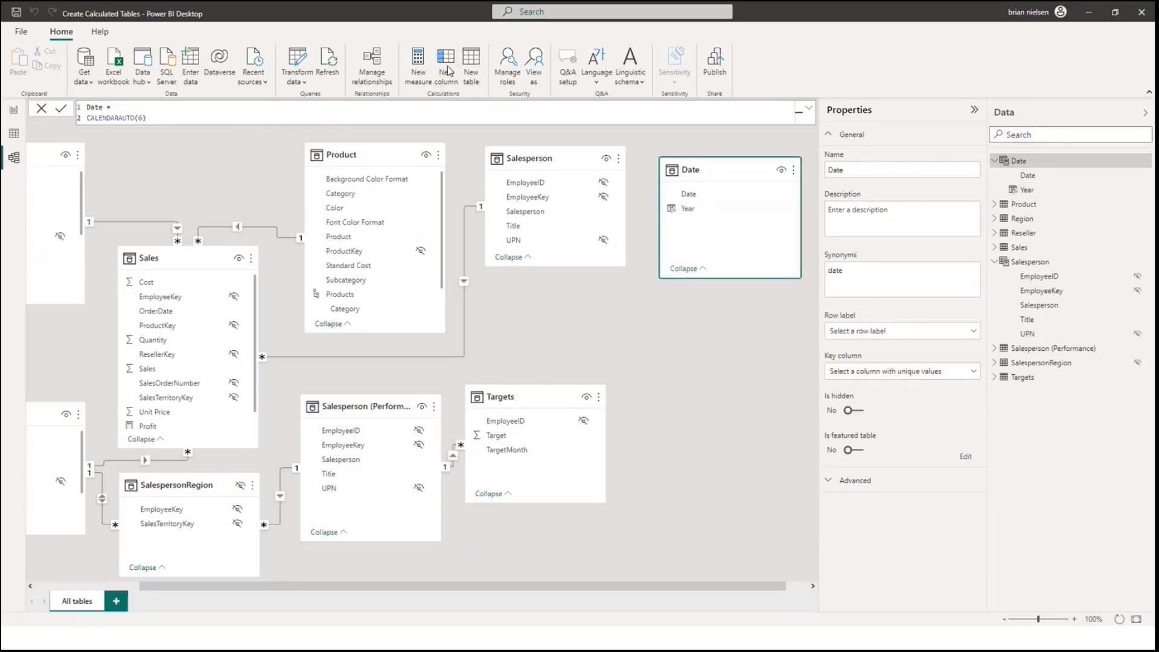
pyautogui.write('Quarter = \'Date\'[Year] & " Q" & IF( MONTH(\'Date\'[Date]) <= 3, 3, IF( MONTH(\'Date\'[Date]) <= 6, 4, IF( MONTH(\'Date\'[Date]) <= 9, 1, 2 ) ) )')
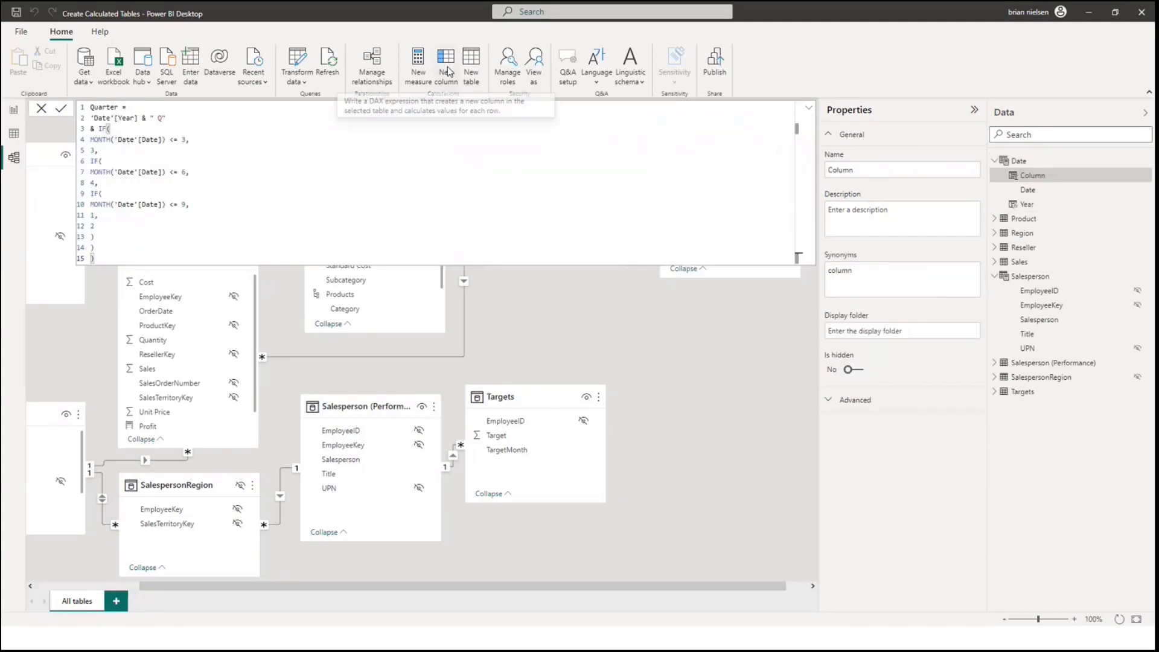
pyautogui.click(63, 110)
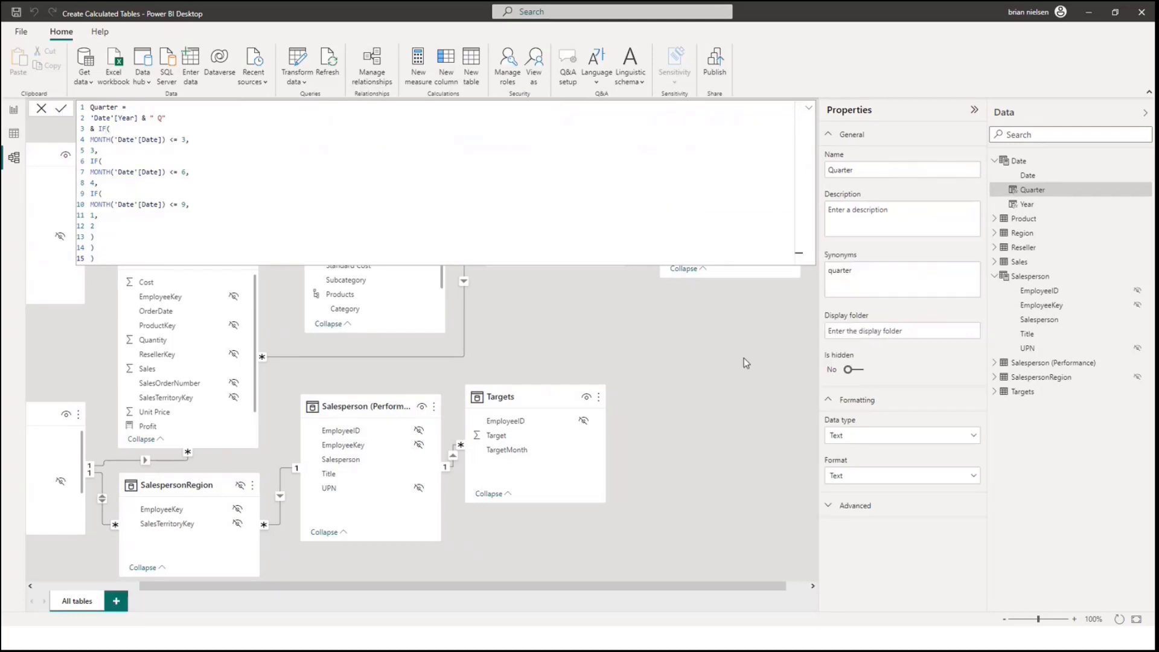
pyautogui.click(13, 134)
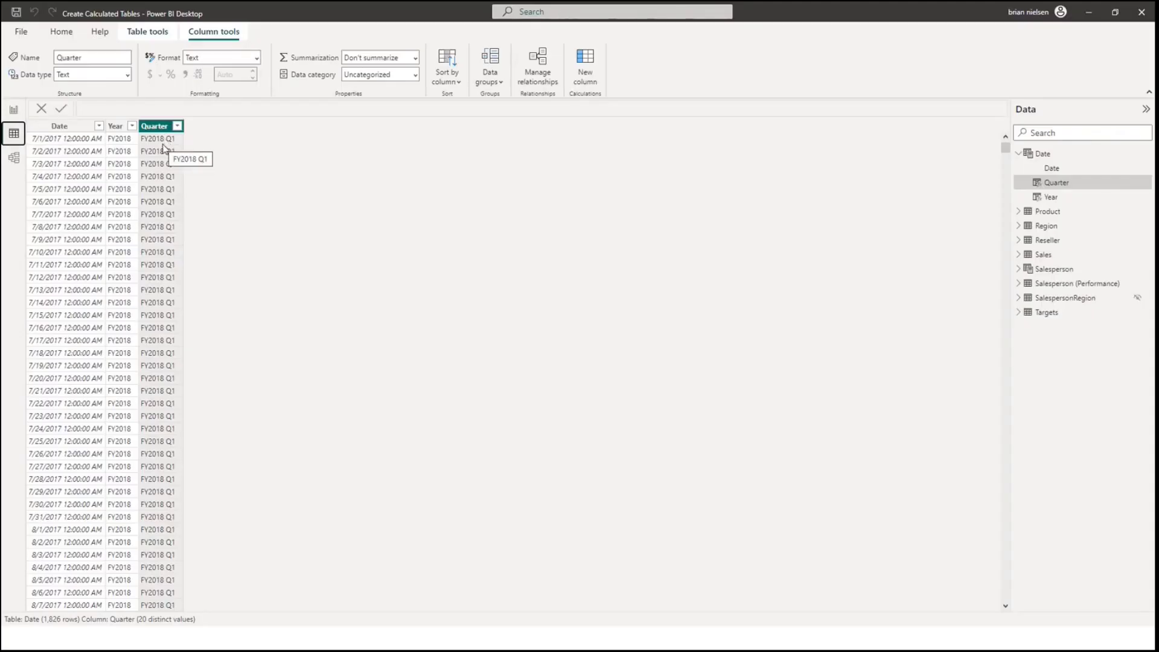
pyautogui.scroll(-20, 184, 332)
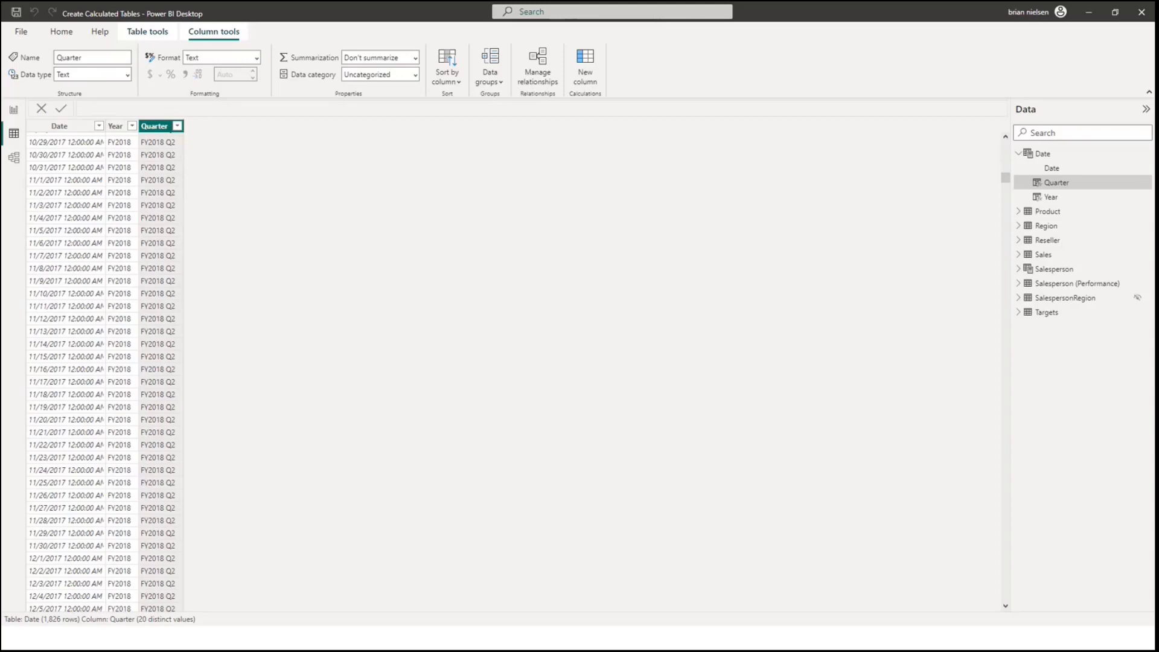
# Add the calculated column Month = FORMAT('Date'[Date], "yyyy MMM") to the Date table and review its values across the rows.
pyautogui.click(14, 157)
pyautogui.click(734, 329)
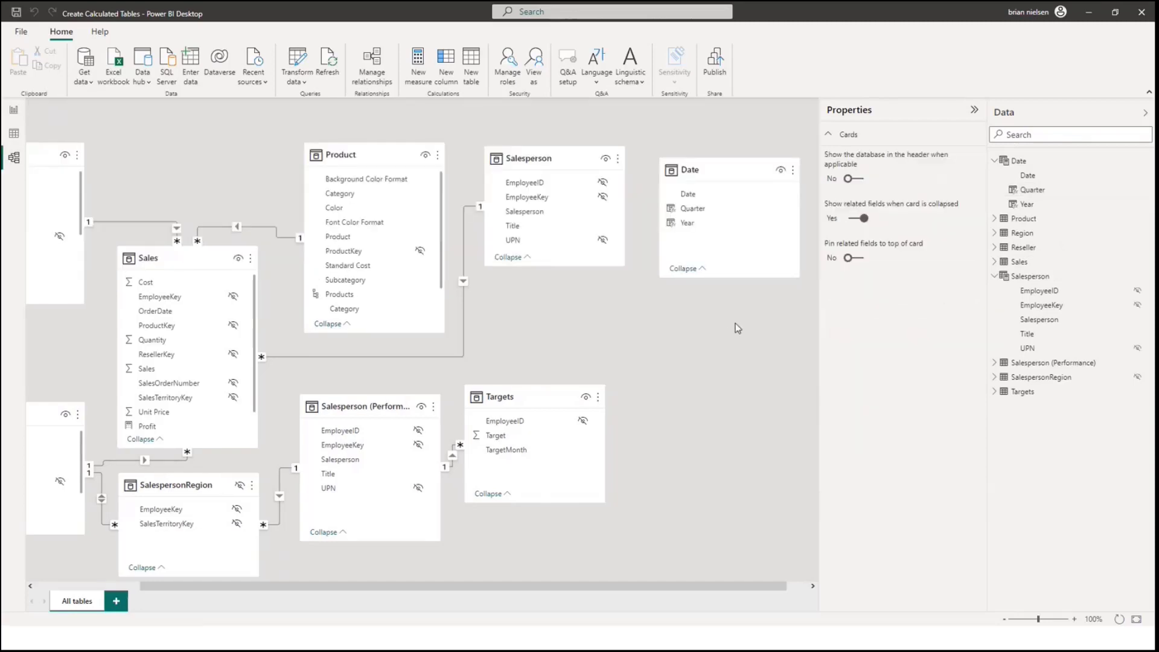
pyautogui.click(1036, 164)
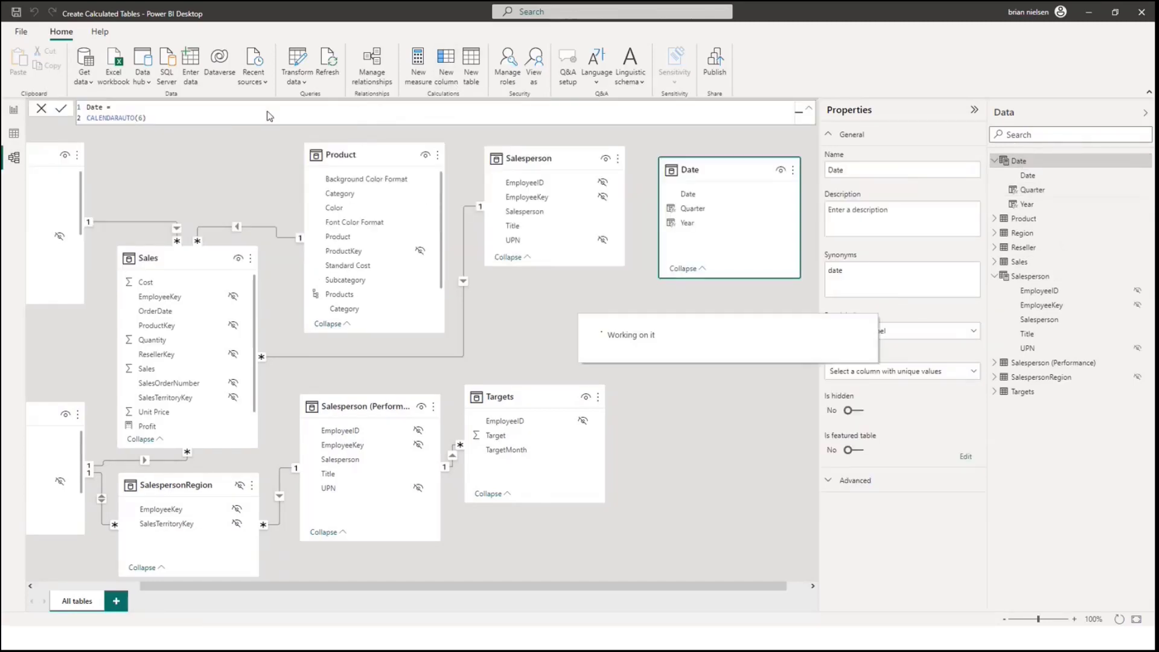
pyautogui.write('Month = FORMAT(\'Date\'[Date], "yyyy MMM")')
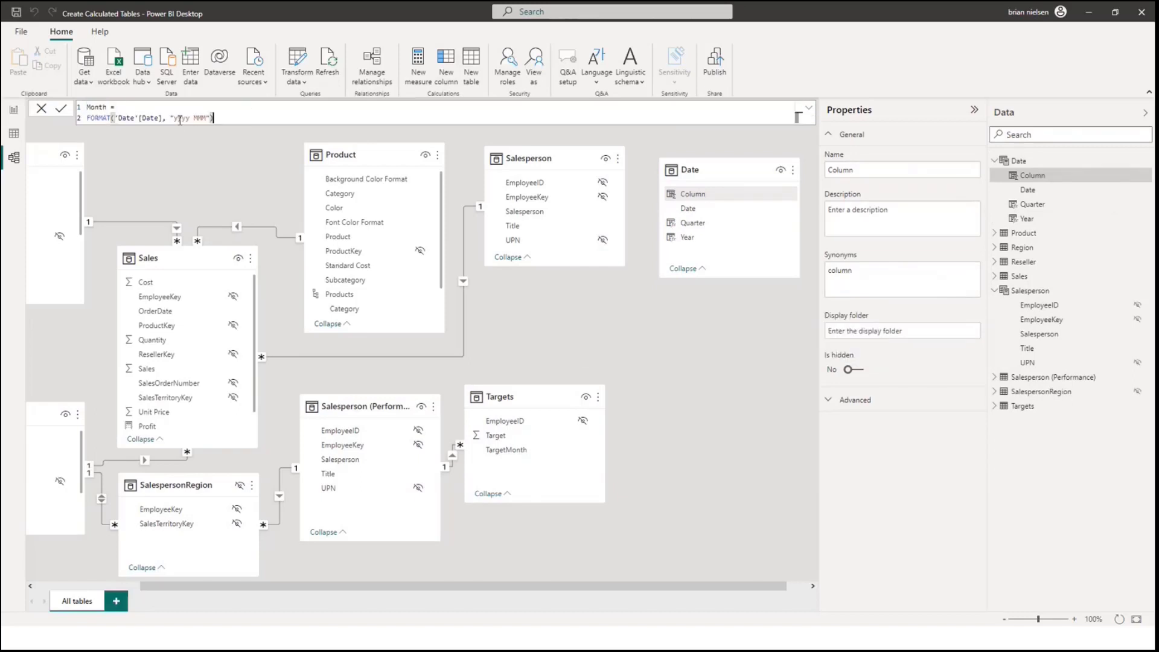
pyautogui.click(62, 109)
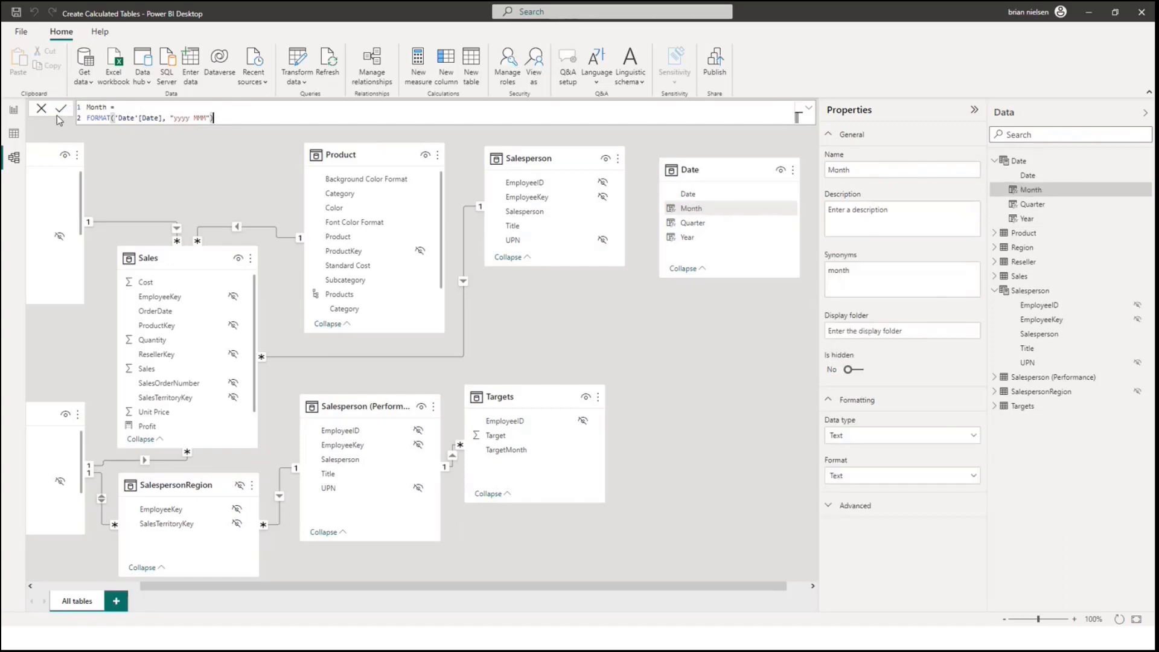
pyautogui.click(13, 134)
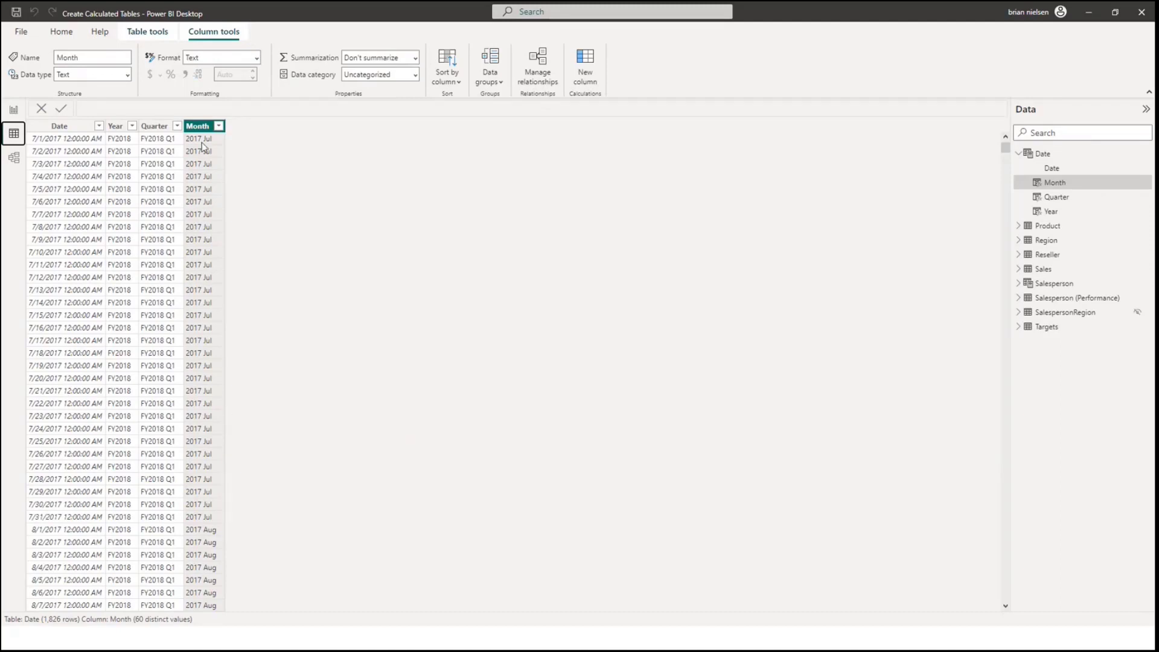
pyautogui.scroll(-8, 211, 526)
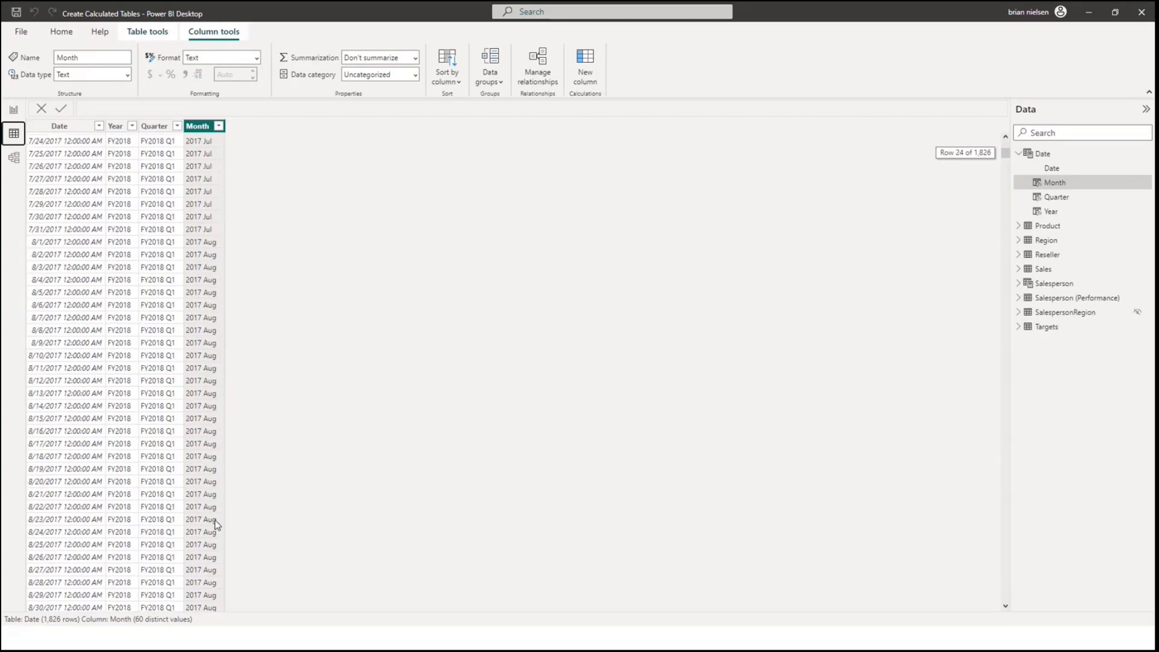
pyautogui.scroll(-11, 204, 477)
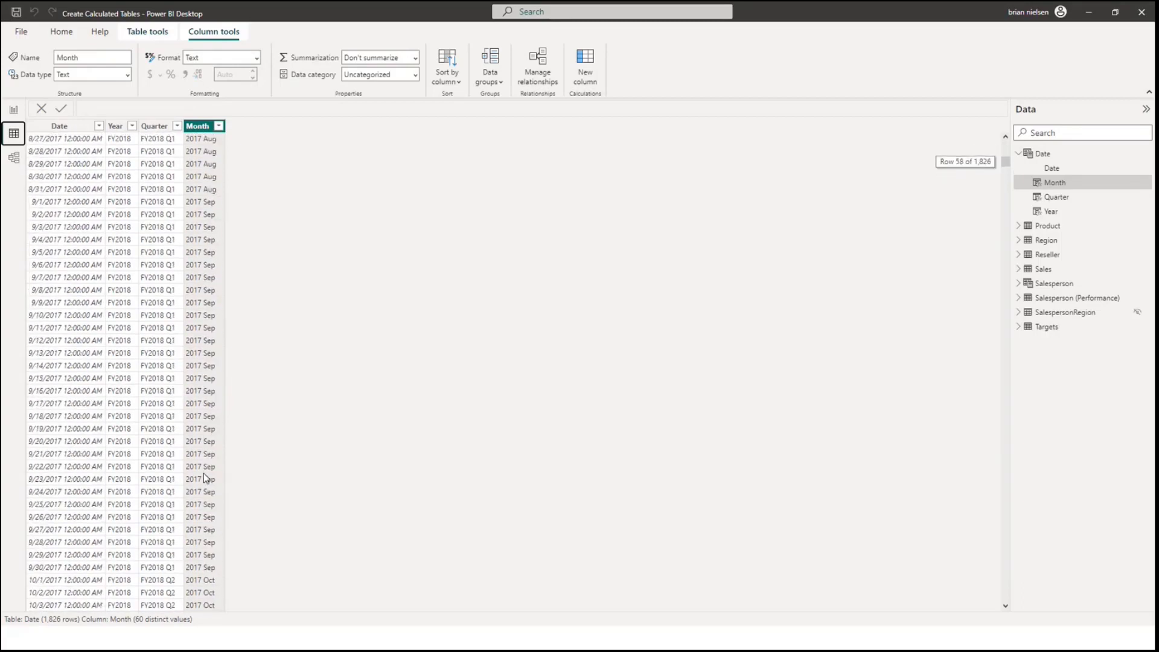
pyautogui.scroll(19, 204, 474)
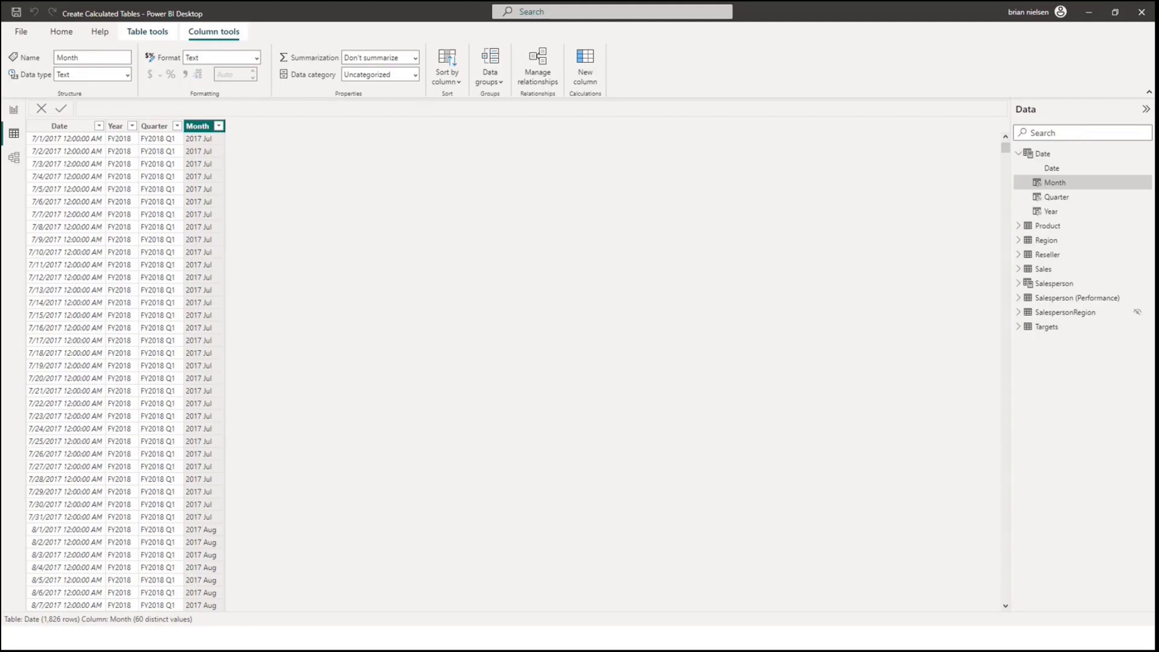
pyautogui.click(1060, 156)
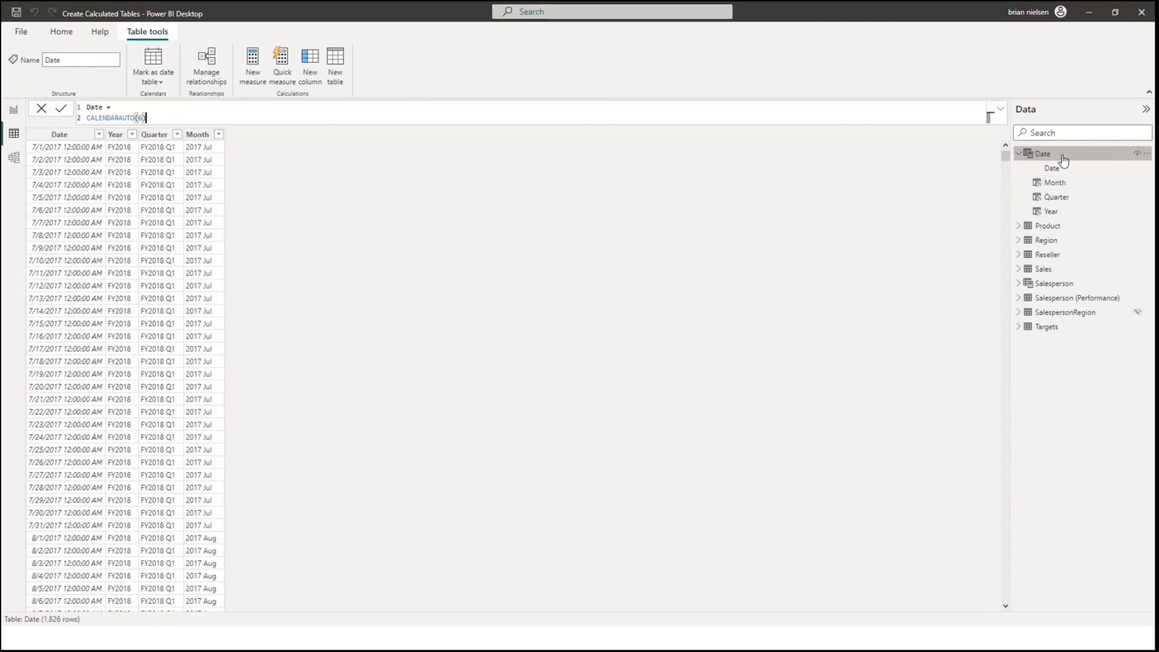
pyautogui.click(309, 67)
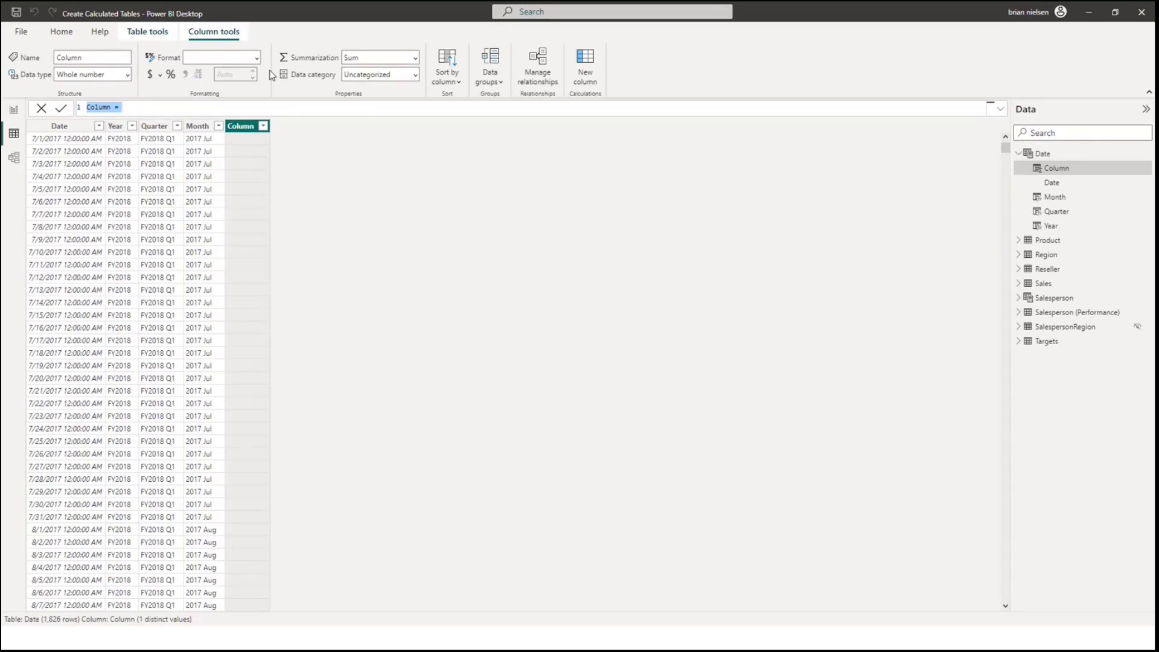
pyautogui.press('Escape')
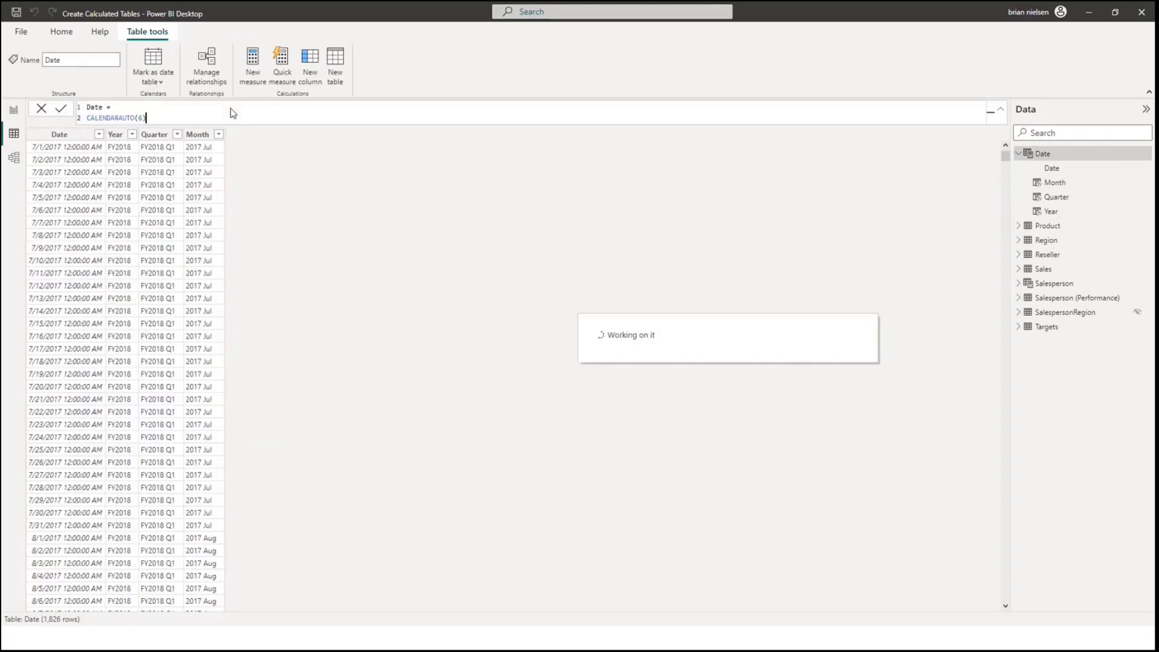
pyautogui.click(255, 117)
# Add the calculated column MonthKey = (YEAR('Date'[Date]) * 100) + MONTH('Date'[Date]) to the Date table.
pyautogui.click(1079, 156)
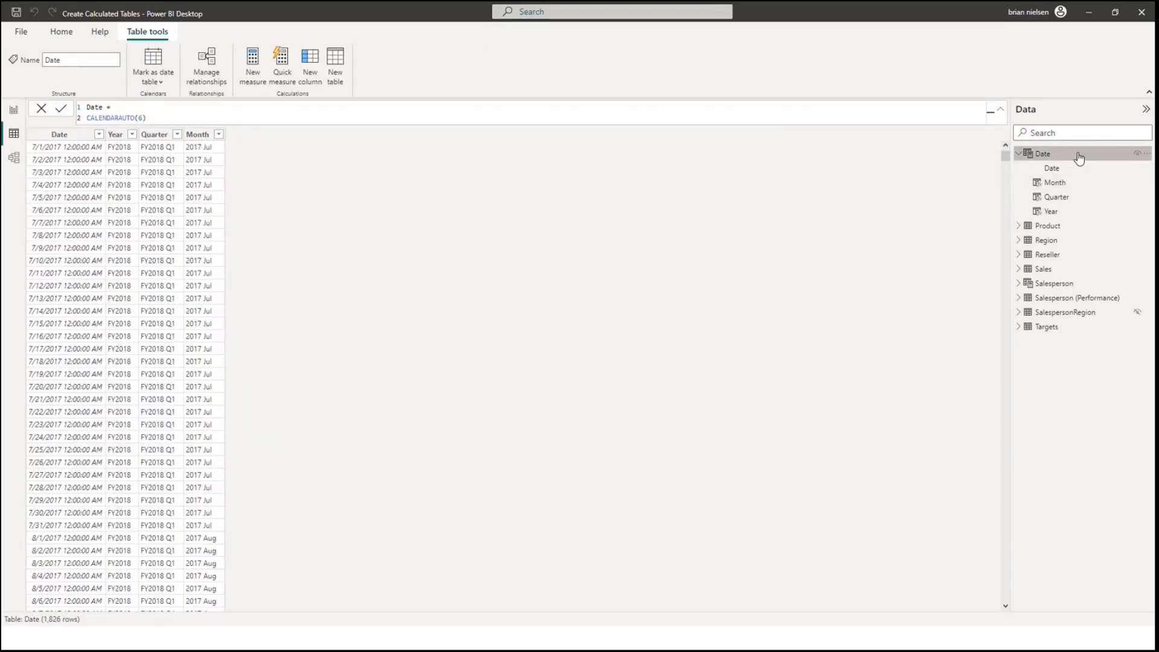
pyautogui.click(317, 59)
pyautogui.write("MonthKey = (YEAR('Date'[Date]) * 100) + MONTH('Date'[Date])")
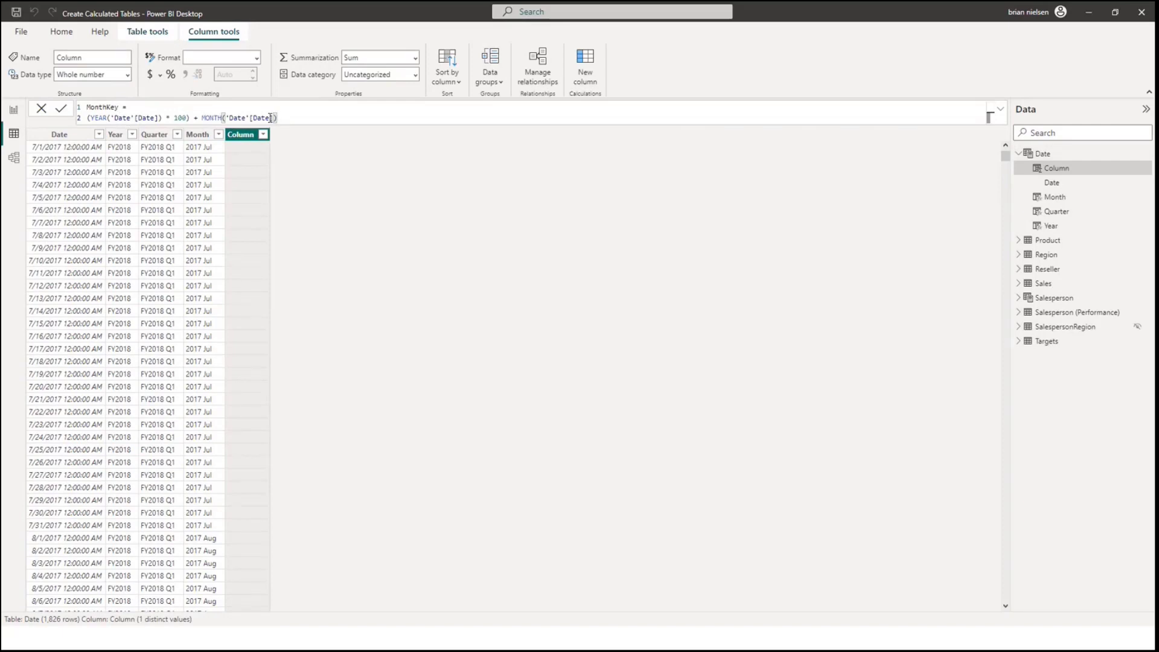
pyautogui.click(63, 110)
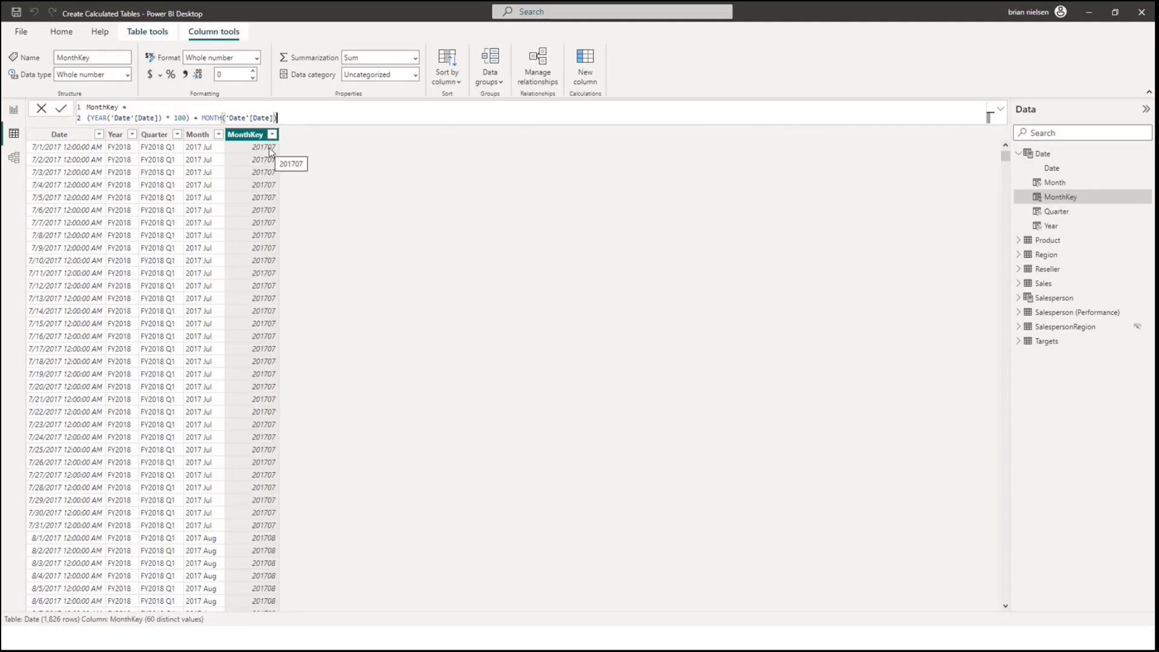
# Review the MonthKey values across the Date table's rows and open the sort-by-column choices.
pyautogui.scroll(-5, 263, 229)
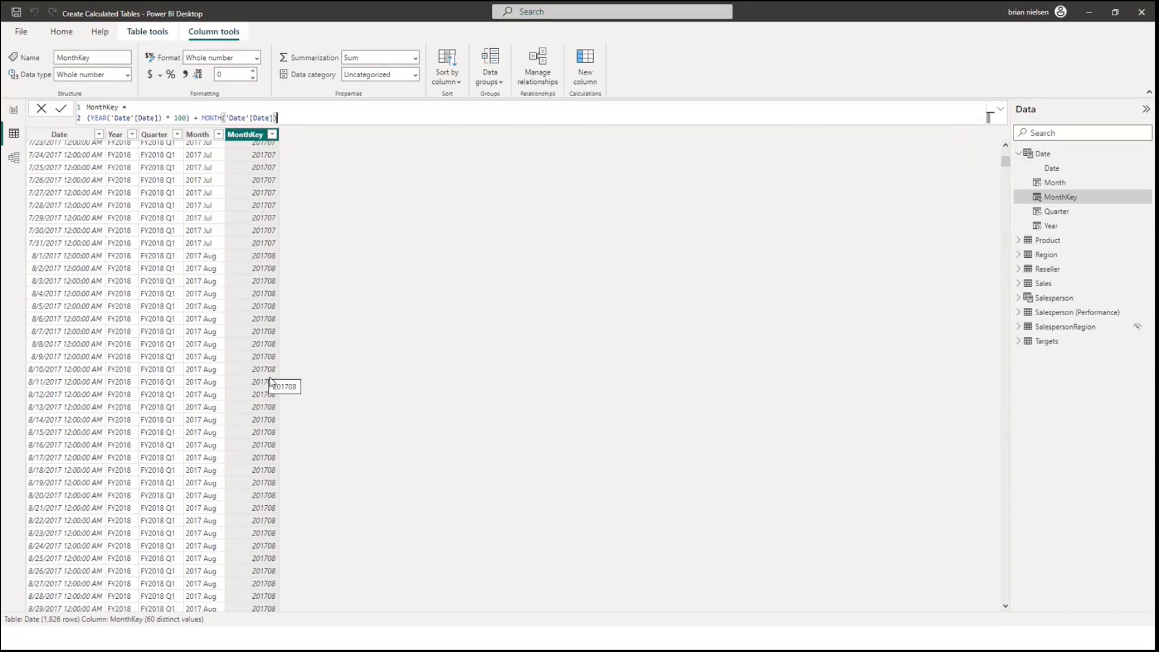
pyautogui.scroll(-20, 272, 383)
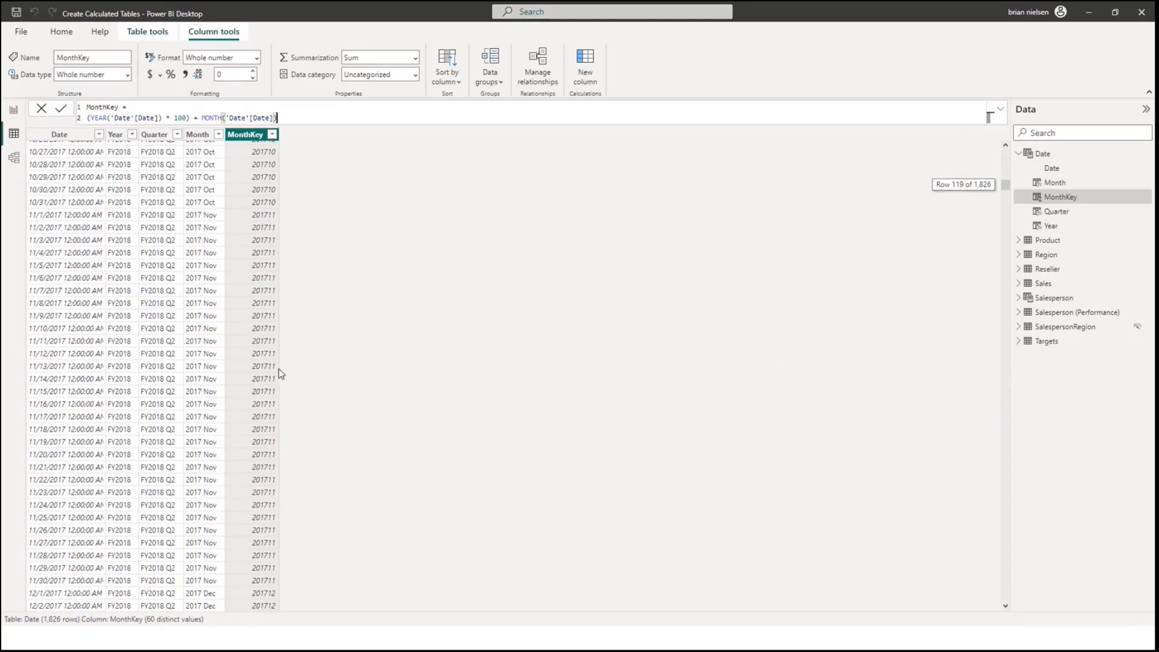
pyautogui.scroll(-17, 269, 377)
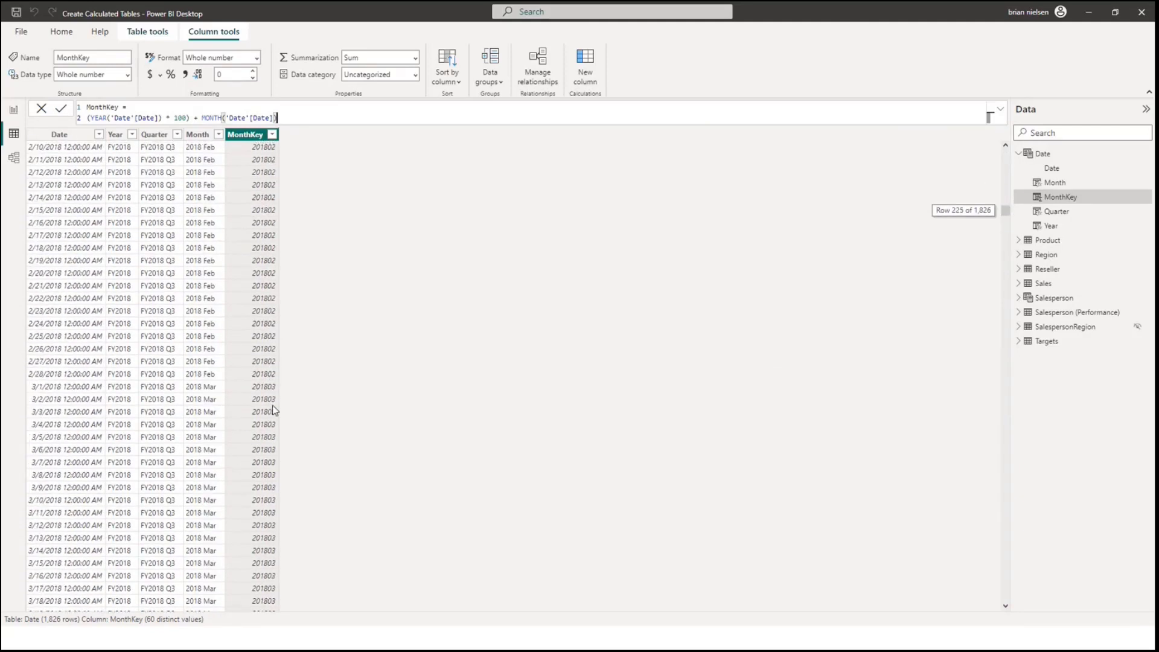
pyautogui.scroll(-4, 273, 404)
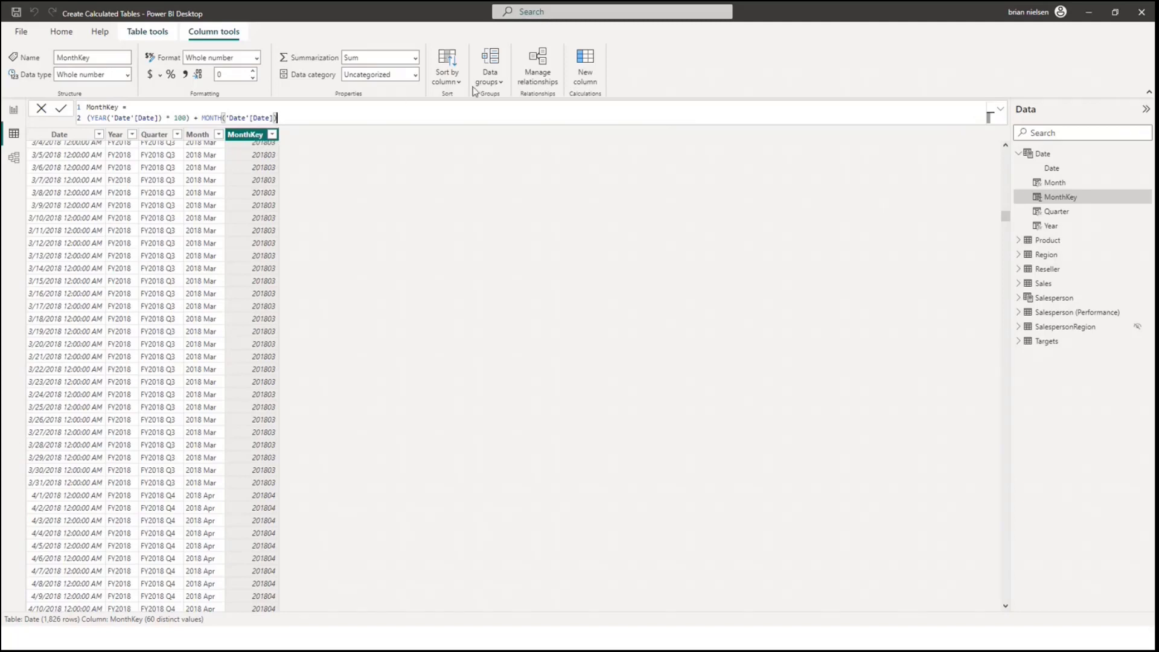
pyautogui.click(451, 83)
pyautogui.click(453, 103)
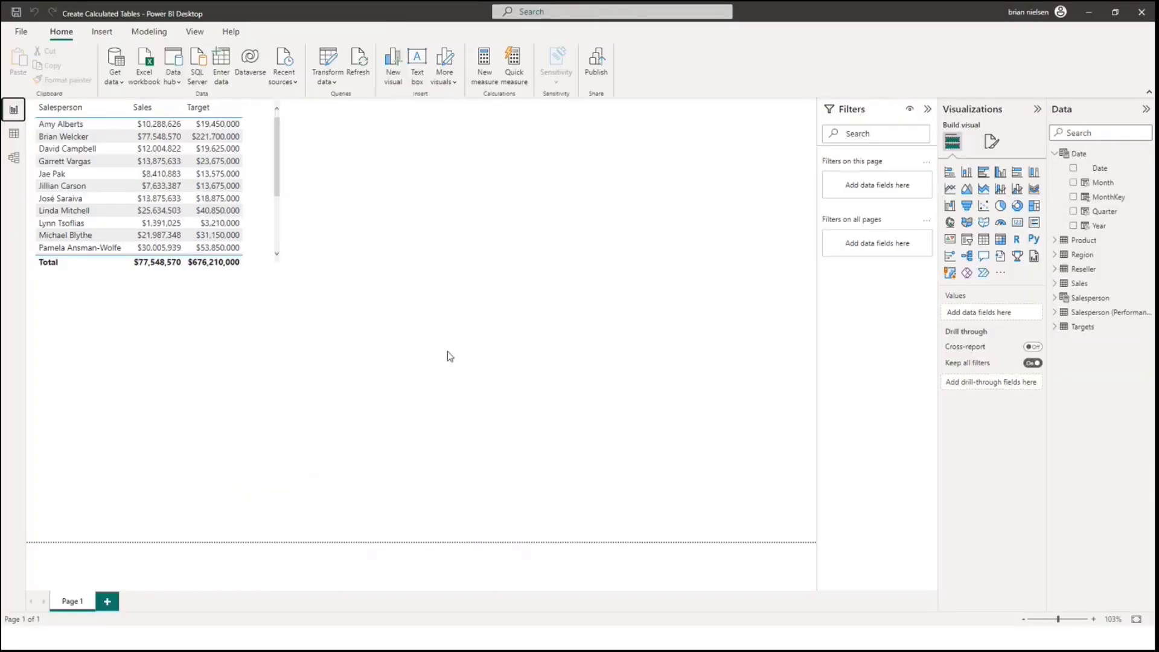
# Add a new report page and create a matrix visual on it showing Unit Price from the Sales table.
pyautogui.click(116, 602)
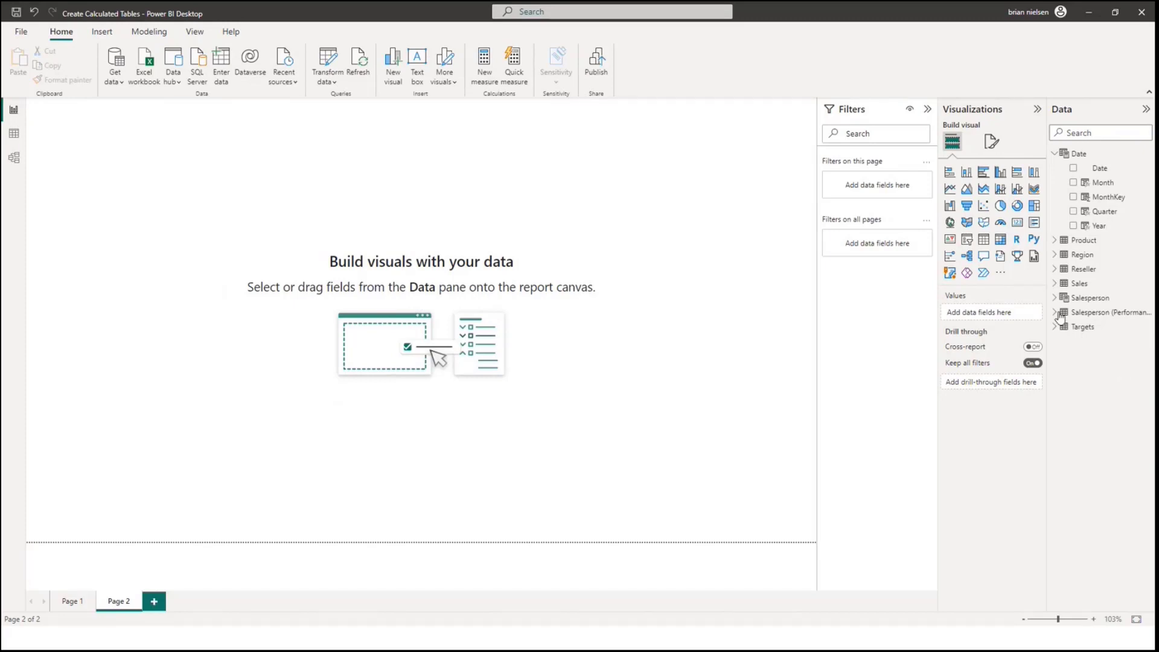
pyautogui.click(1057, 284)
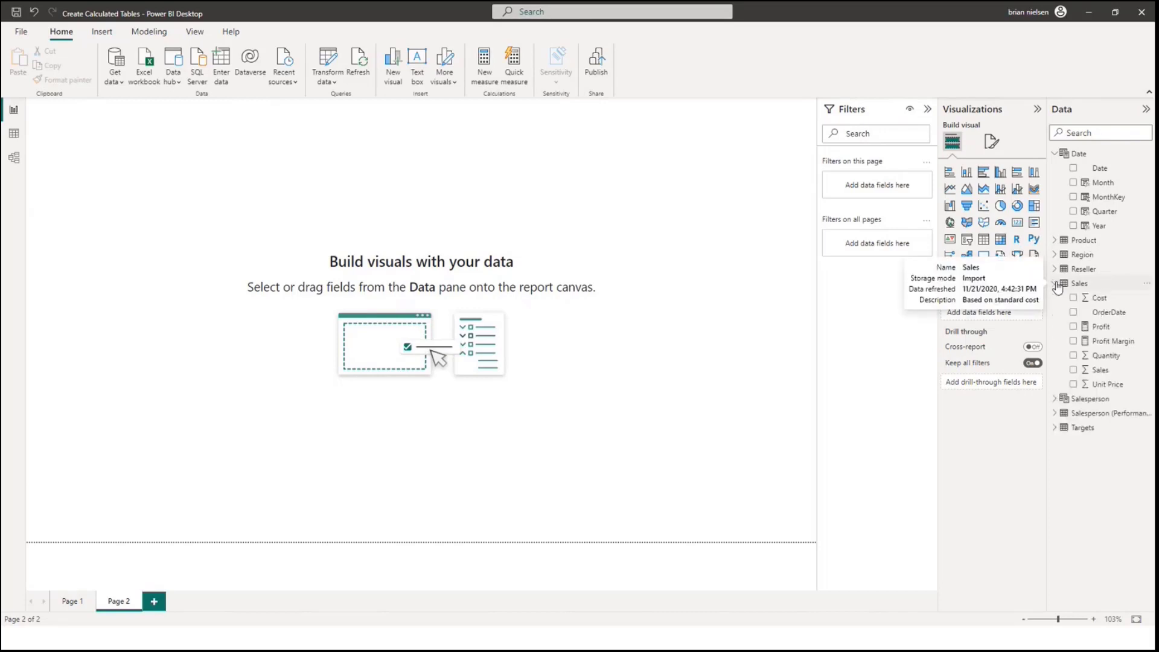
pyautogui.click(1073, 385)
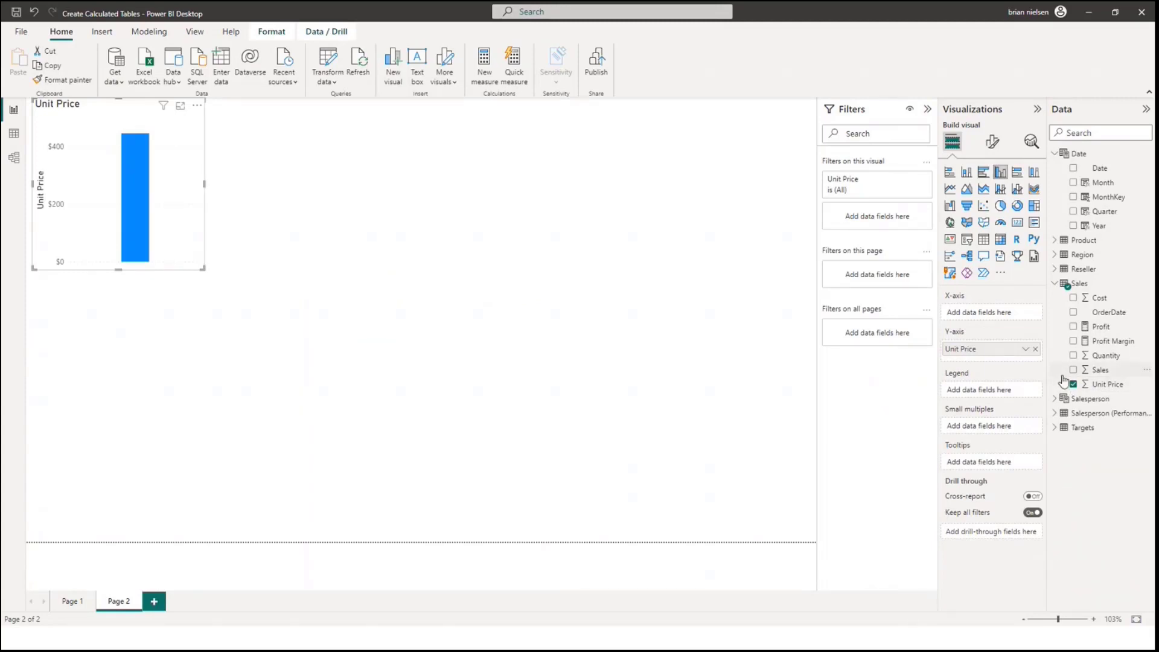
pyautogui.click(1001, 240)
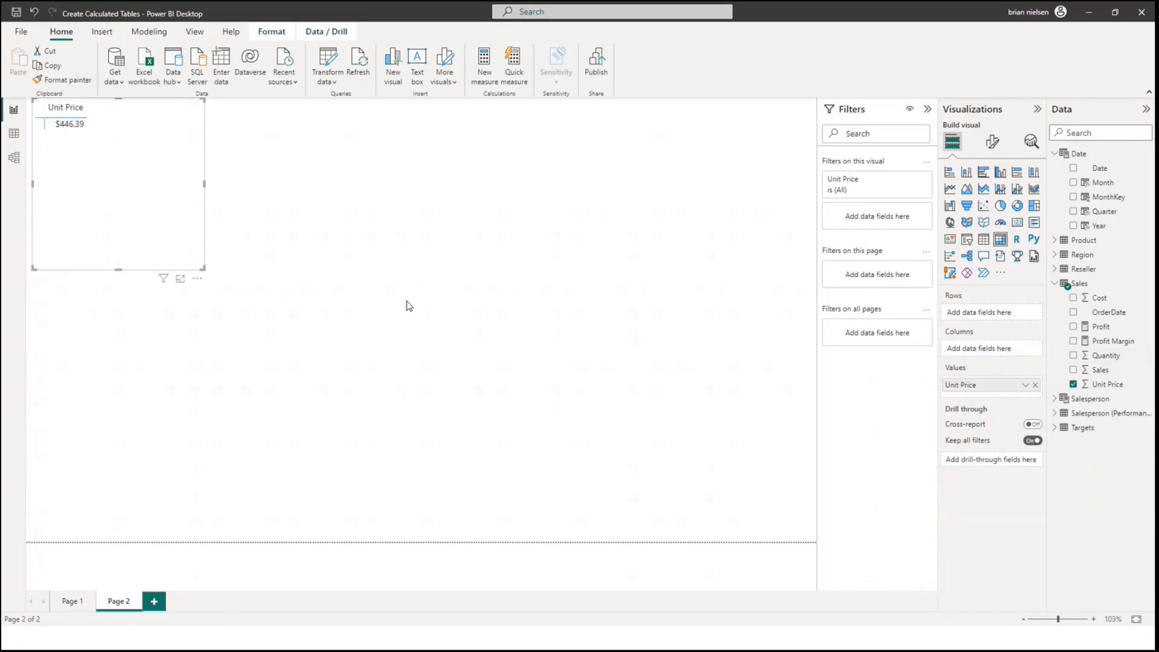
# Create the measure Avg Price = AVERAGE(Sales[Unit Price]) in the Sales table and add it to the matrix values.
pyautogui.click(1097, 287)
pyautogui.rightClick(1097, 289)
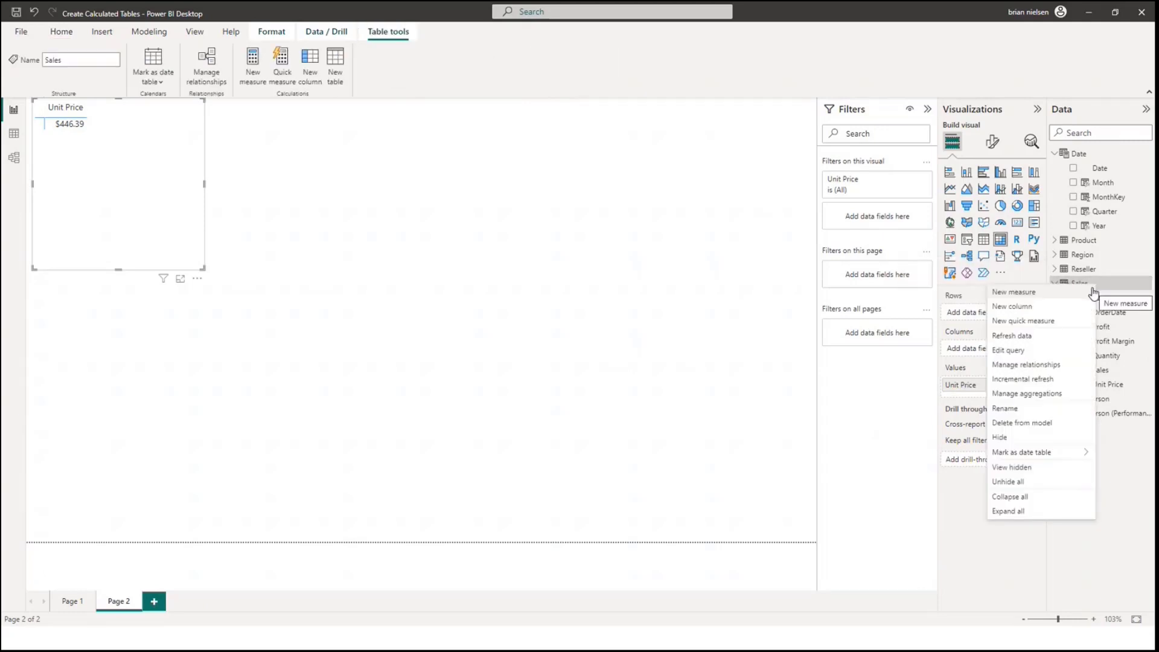
pyautogui.click(1034, 296)
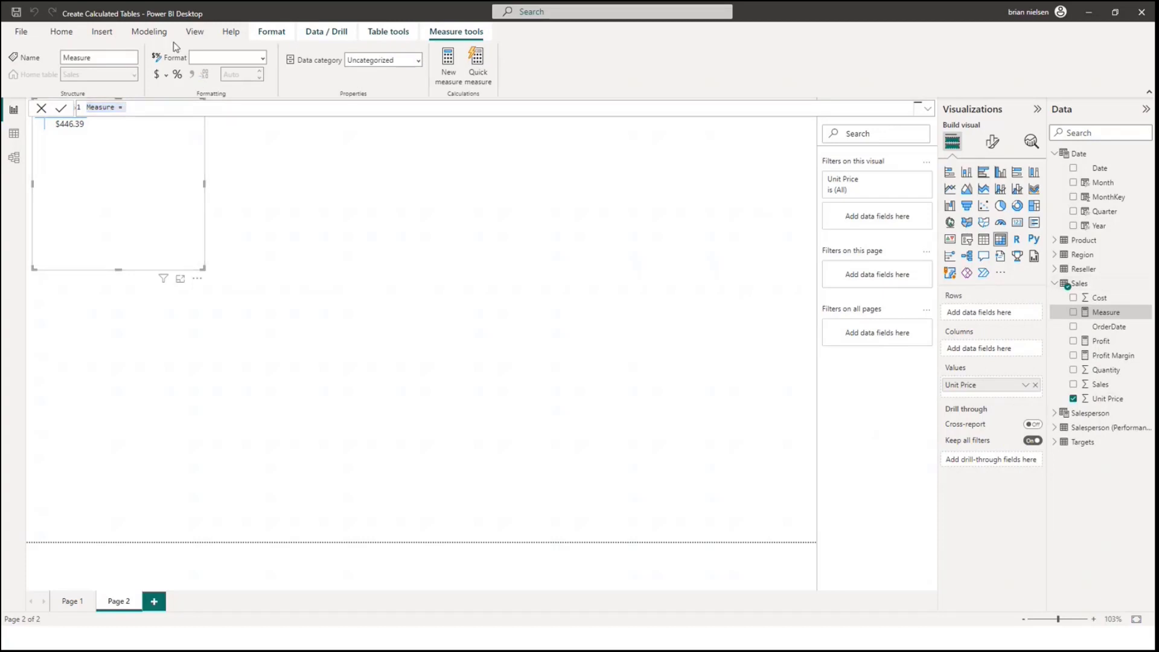
pyautogui.write('Avg Price = AVERAGE(Sales[Unit Price])')
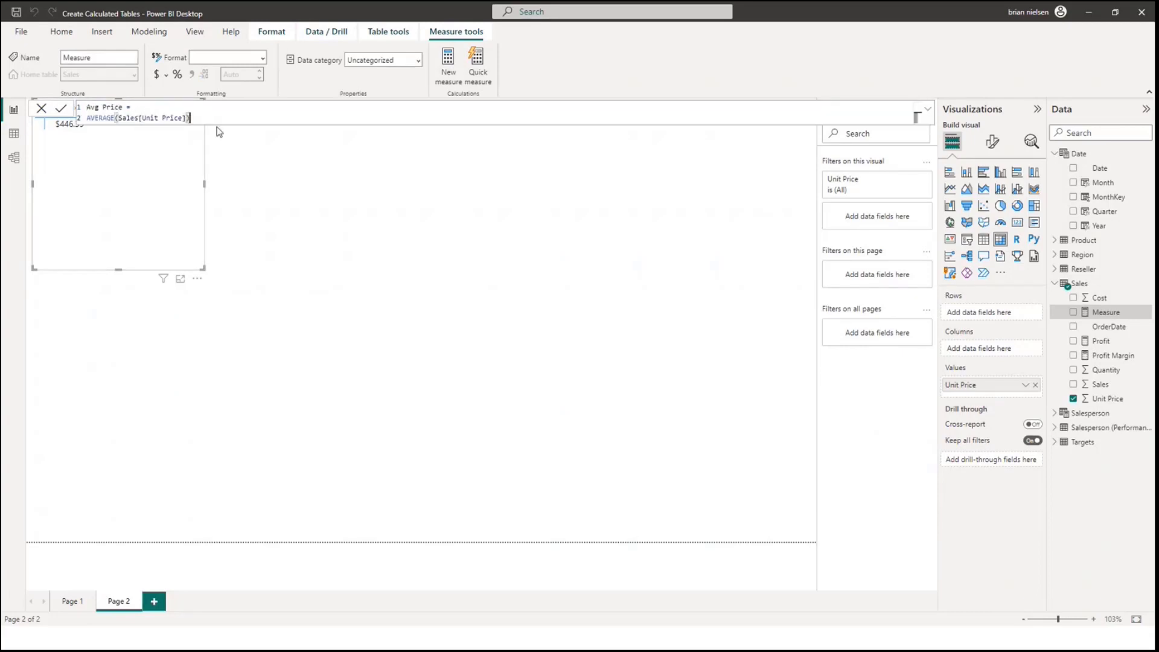
pyautogui.click(61, 109)
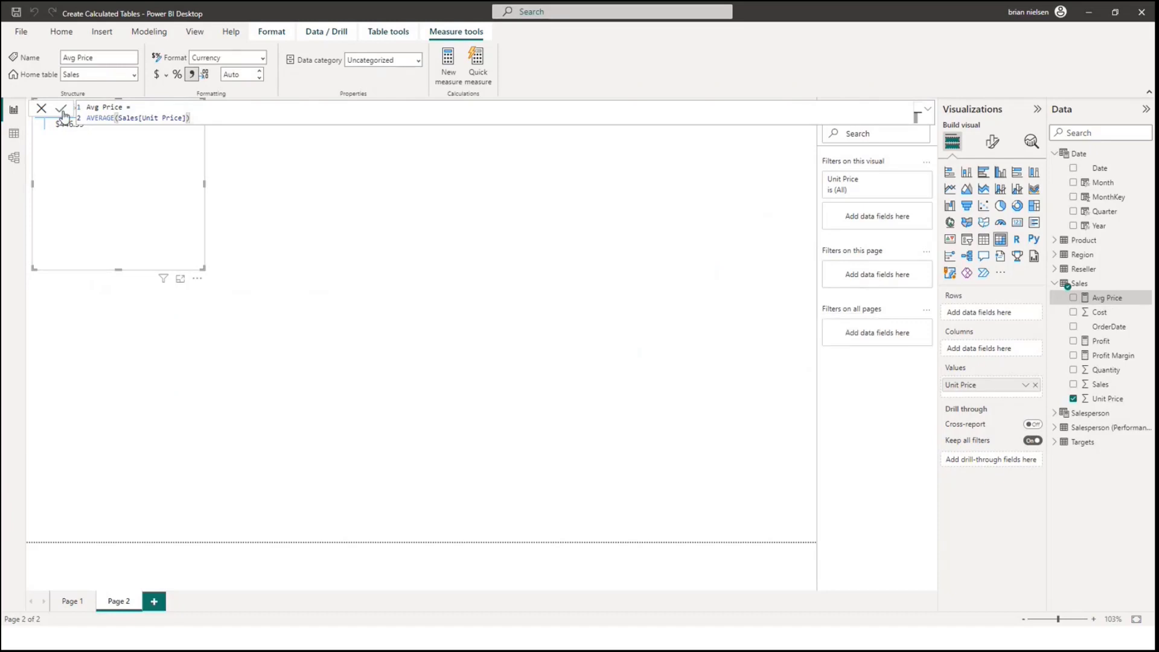
pyautogui.click(1074, 298)
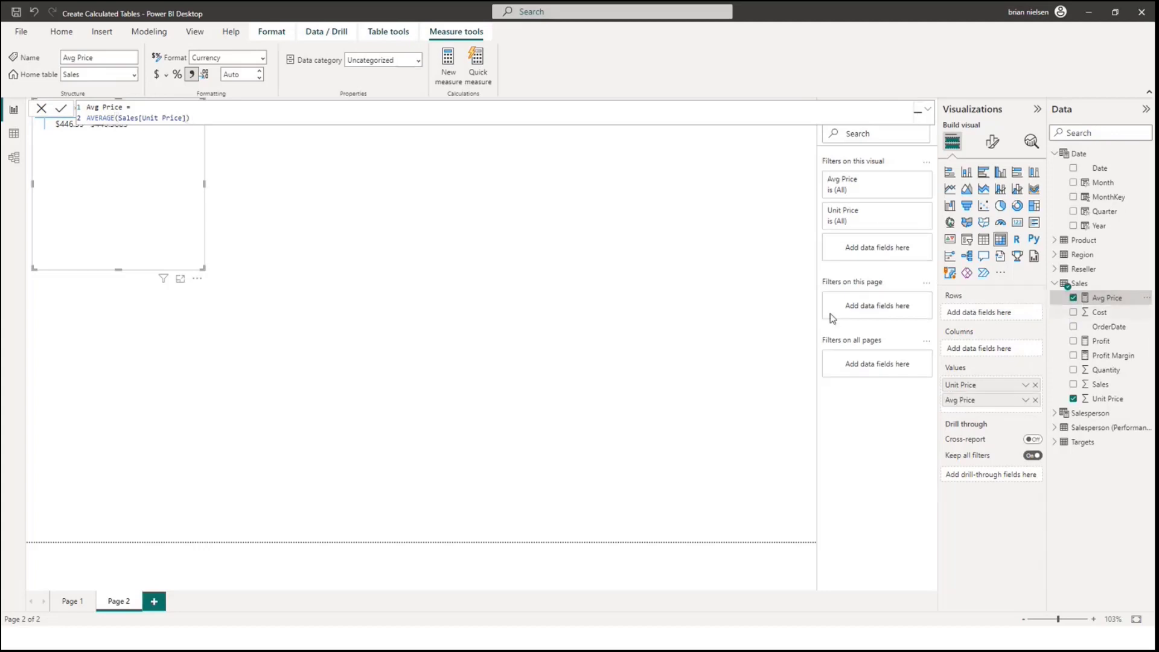
pyautogui.click(220, 269)
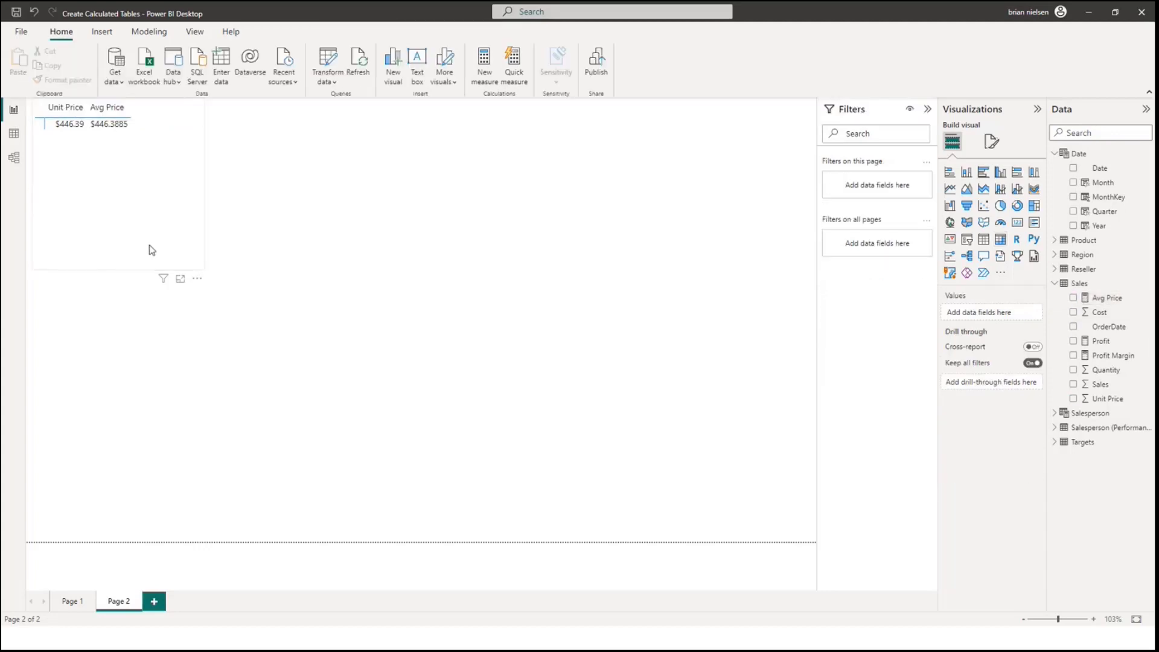
# Reduce the matrix visual's height and move it toward the middle of the page at 150% zoom.
pyautogui.click(152, 250)
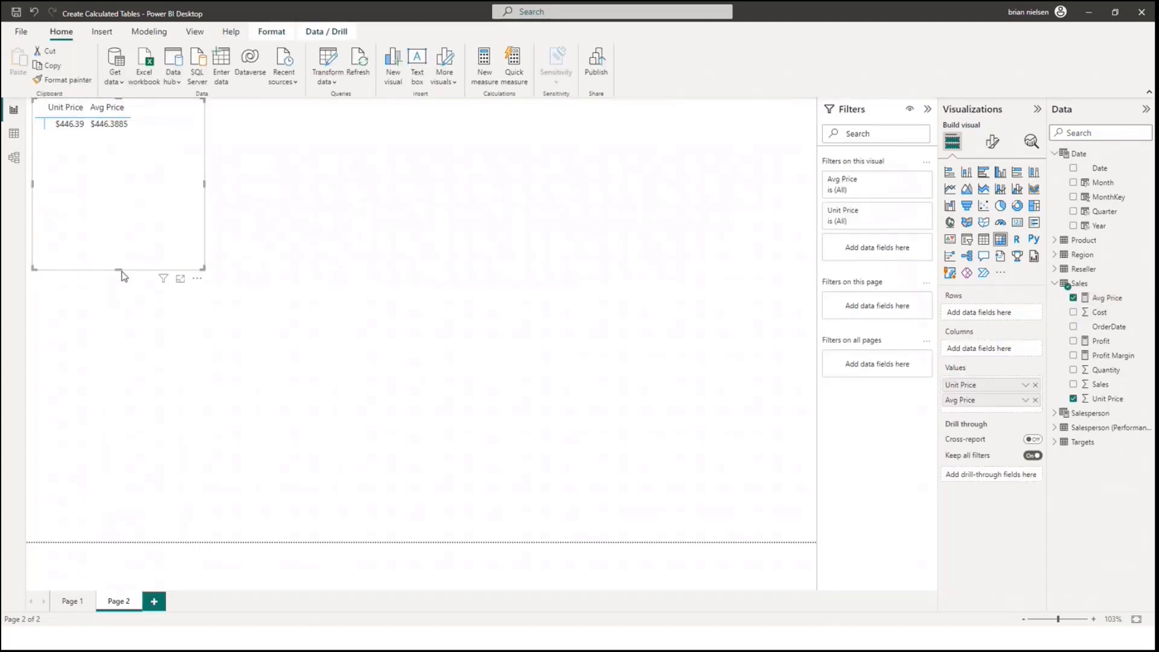
pyautogui.moveTo(121, 269); pyautogui.dragTo(121, 208)
pyautogui.moveTo(167, 153); pyautogui.dragTo(535, 391)
pyautogui.scroll(3, 610, 326)
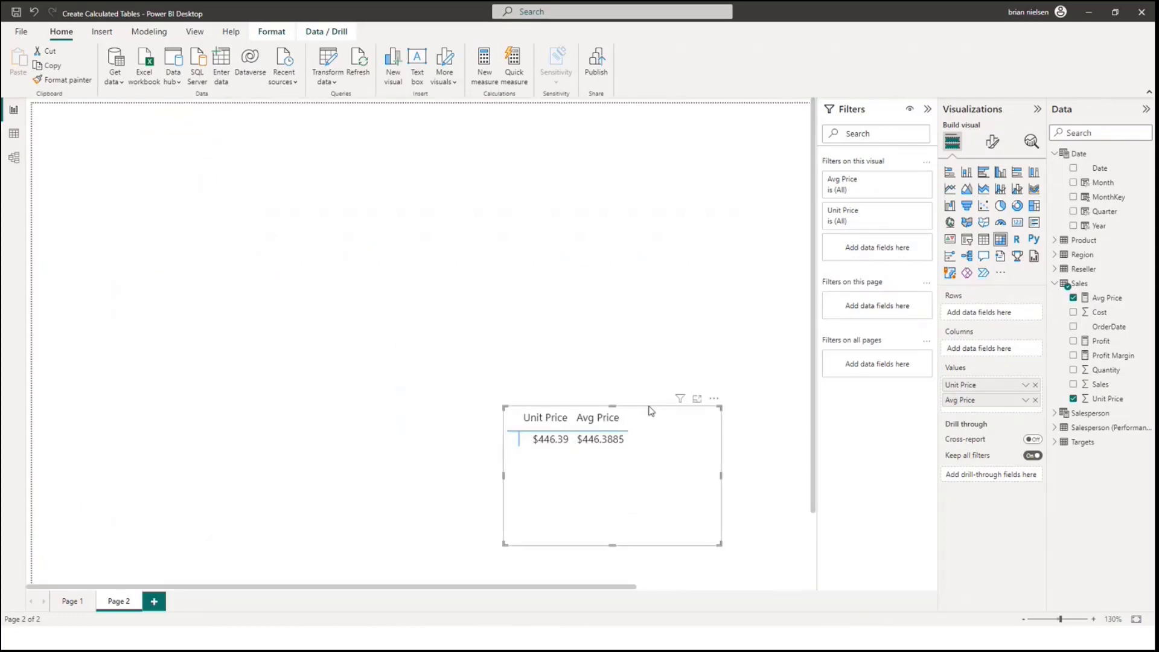
pyautogui.moveTo(650, 406); pyautogui.dragTo(522, 249)
pyautogui.click(598, 419)
pyautogui.scroll(1, 628, 408)
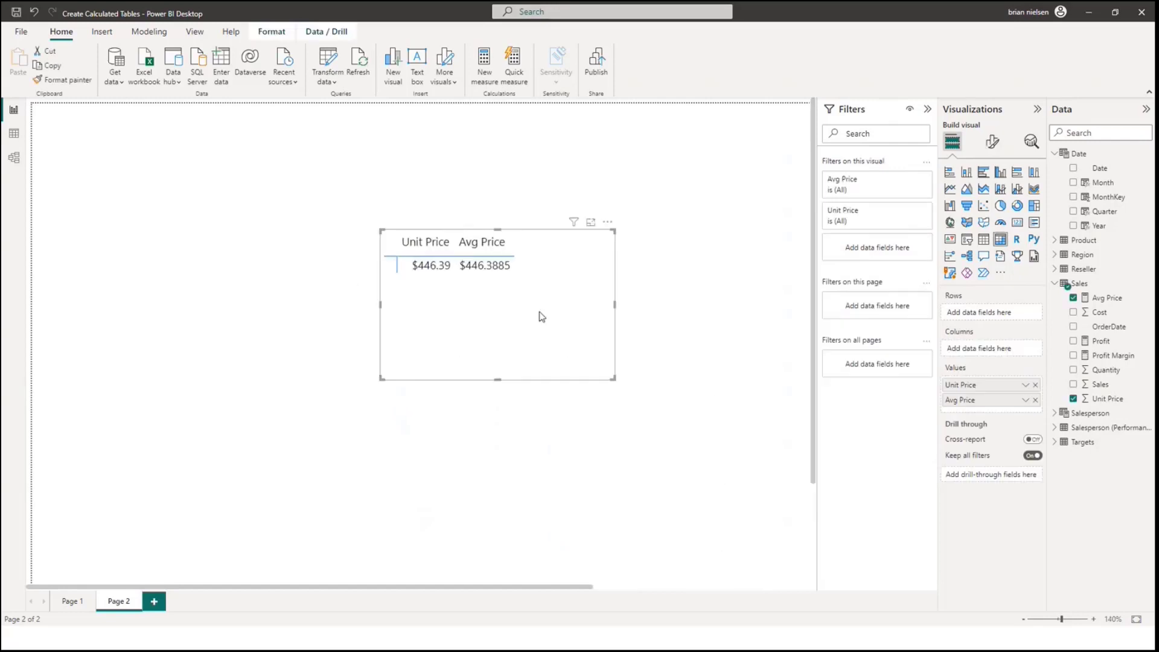
pyautogui.scroll(1, 574, 594)
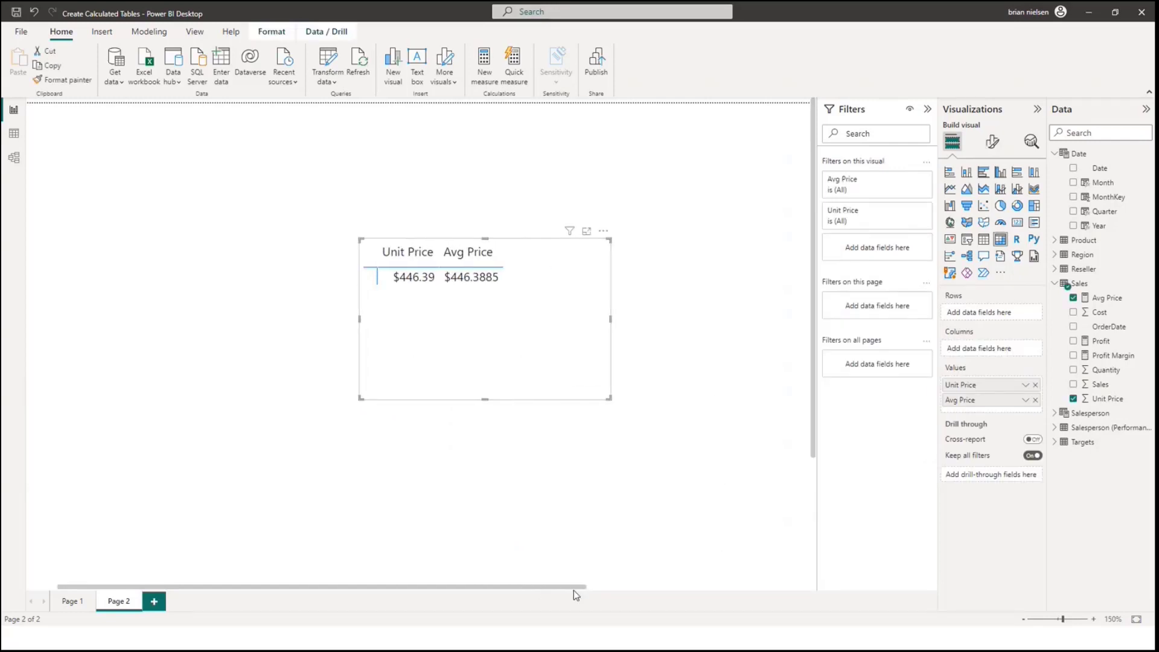
pyautogui.moveTo(574, 591); pyautogui.dragTo(659, 594)
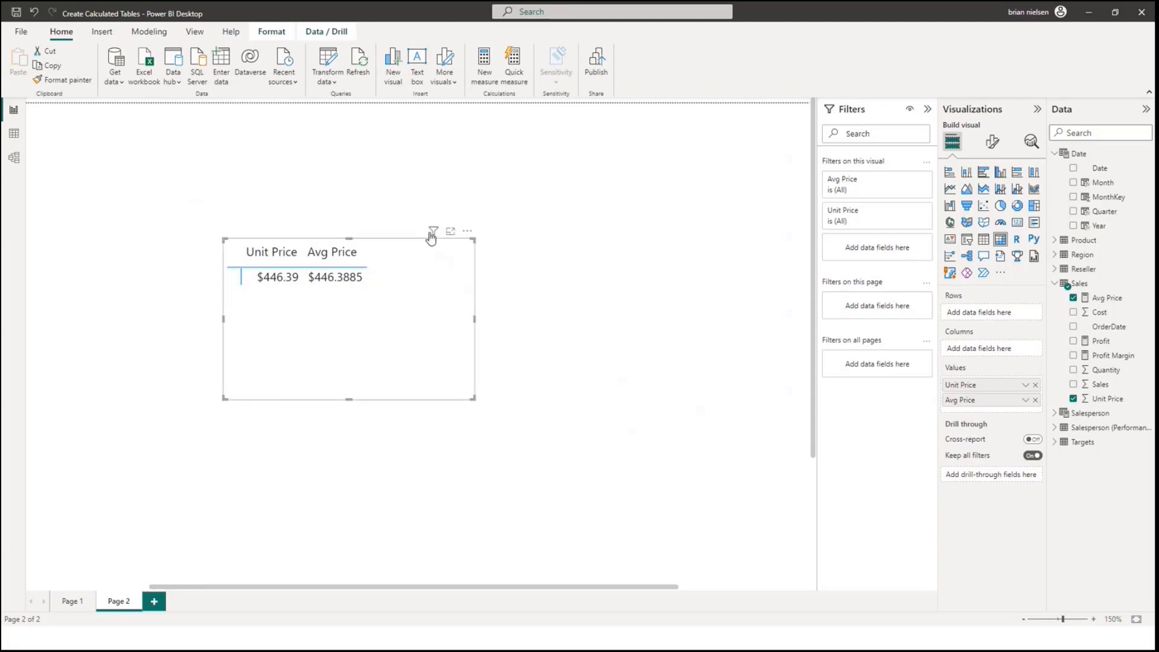
# Create the measure Median Price = MEDIAN(Sales[Unit Price]) in the Sales table.
pyautogui.rightClick(1081, 285)
pyautogui.click(1025, 293)
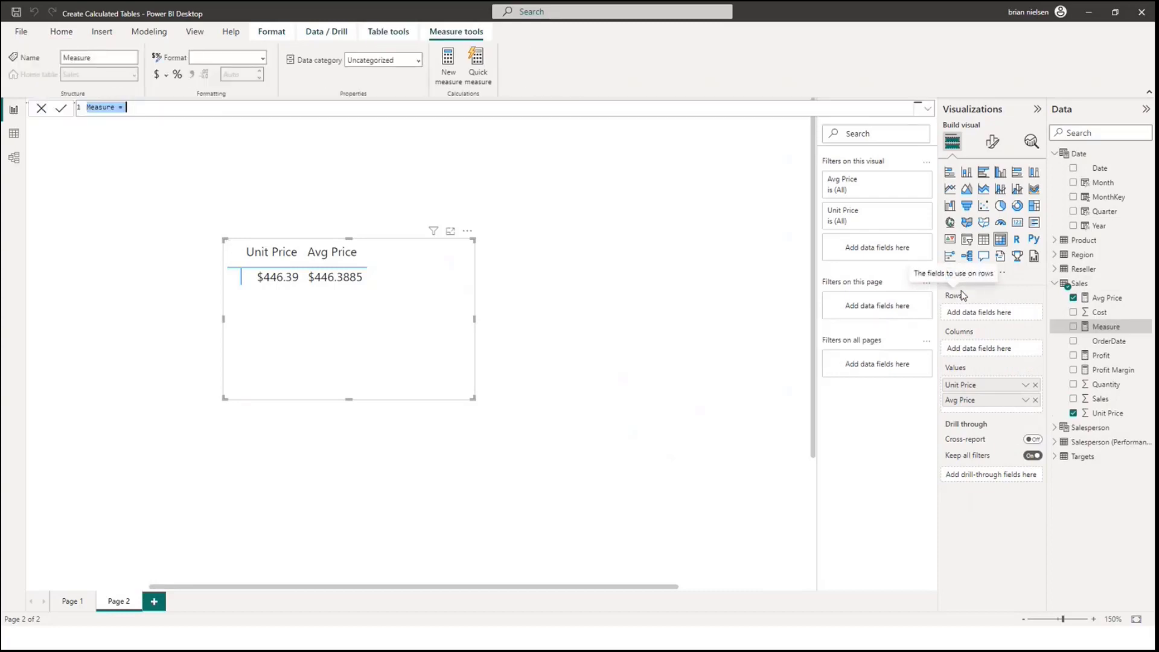
pyautogui.write('Median Price = MEDIAN(Sales[Unit Price])')
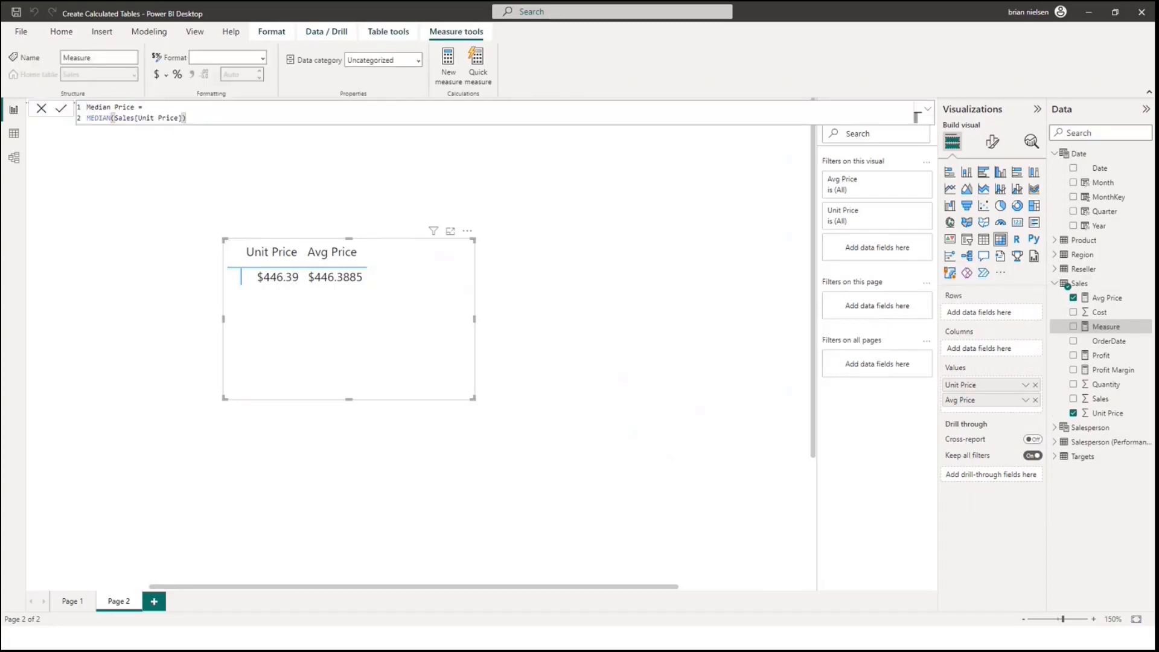
pyautogui.click(62, 109)
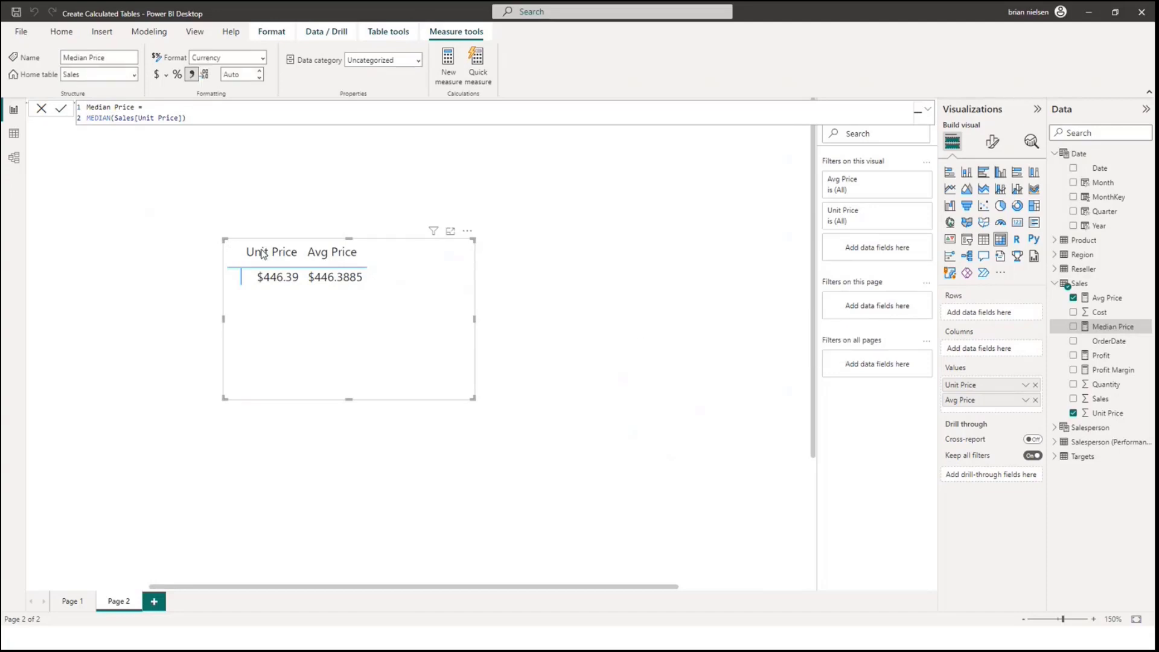
# Create the measure Min Price = MIN(Sales[Unit Price]) in the Sales table.
pyautogui.rightClick(1080, 294)
pyautogui.click(1061, 296)
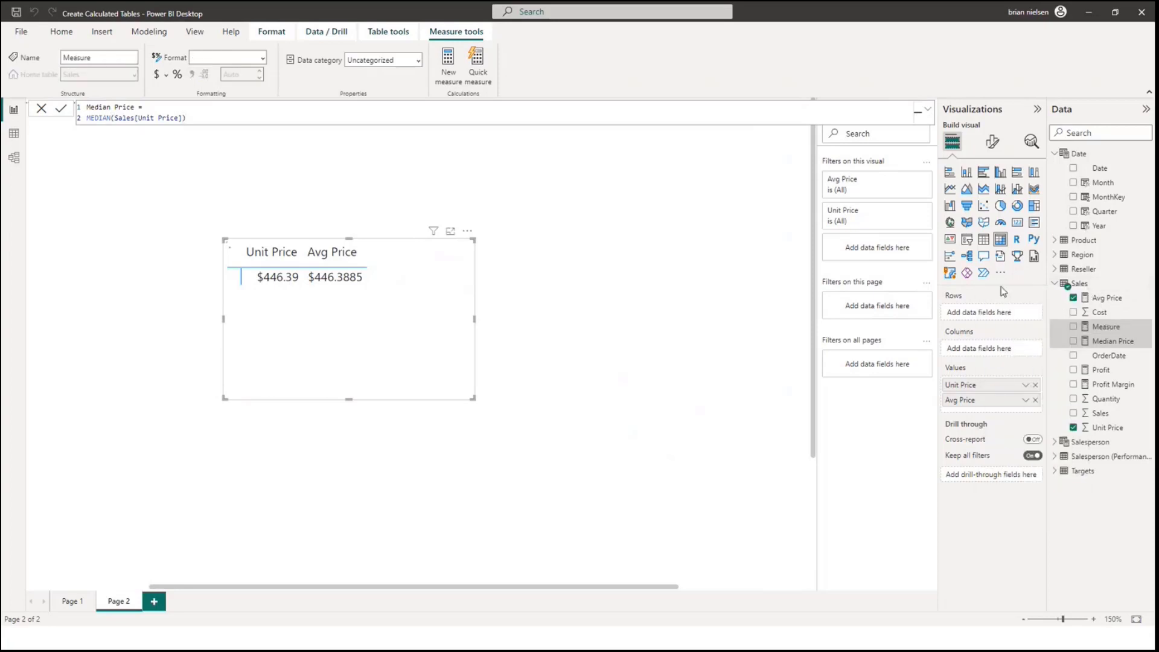
pyautogui.write('Min Price = MIN(Sales[Unit Price])')
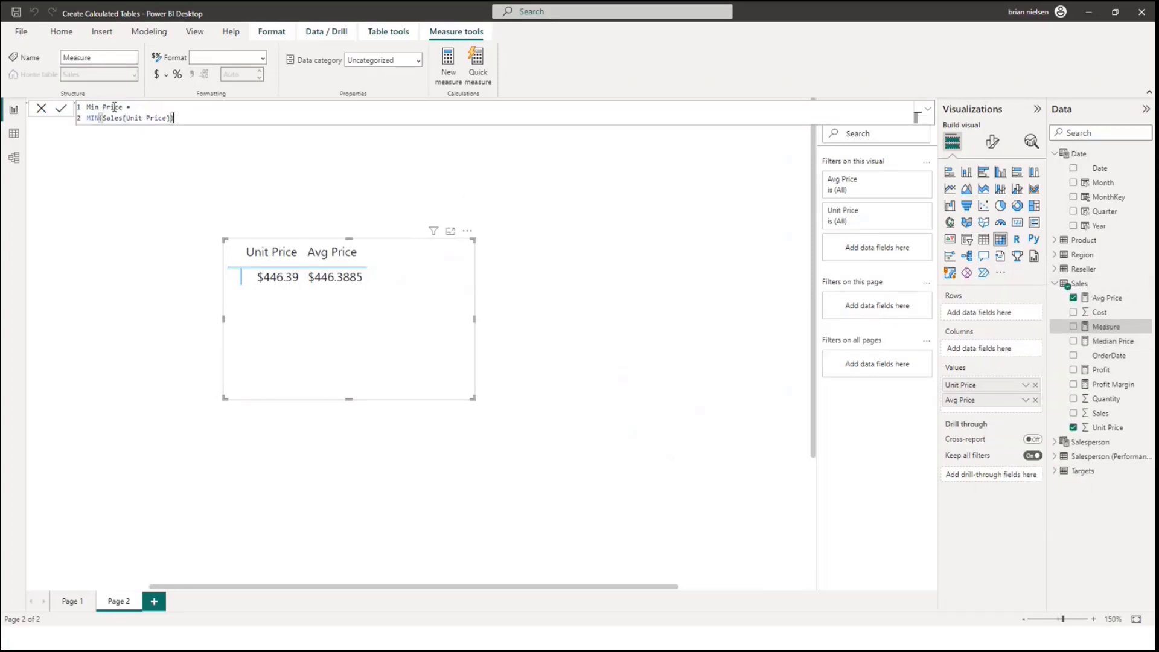
pyautogui.click(61, 108)
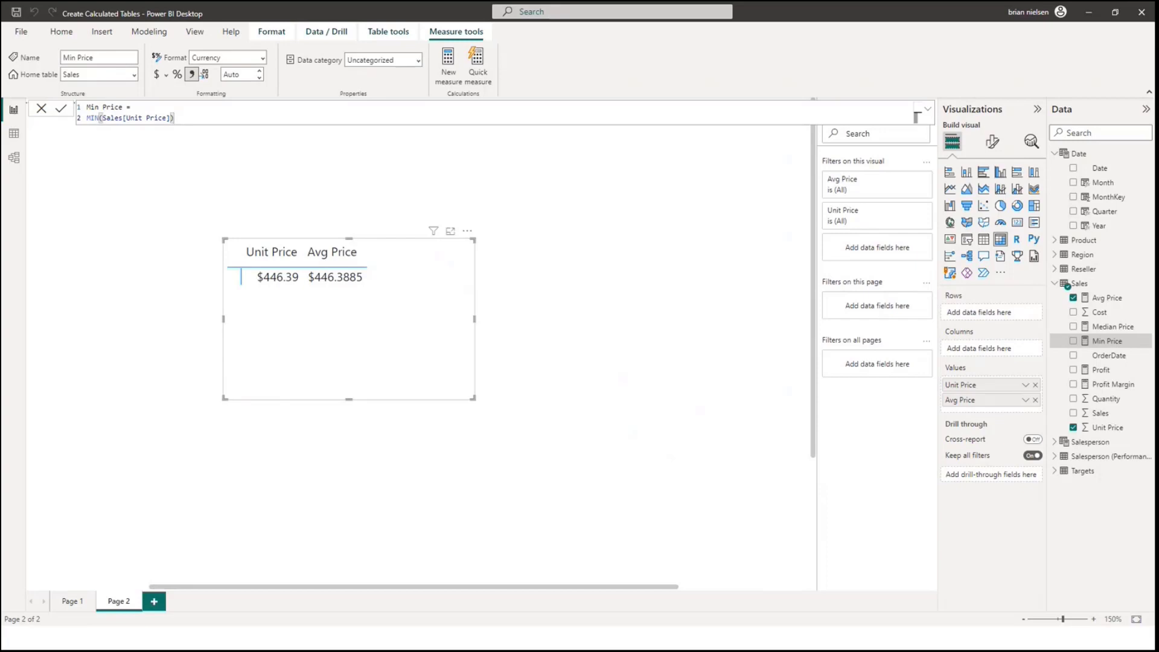
# Add Median Price and Min Price to the matrix values and widen the visual to fit all columns.
pyautogui.click(1074, 328)
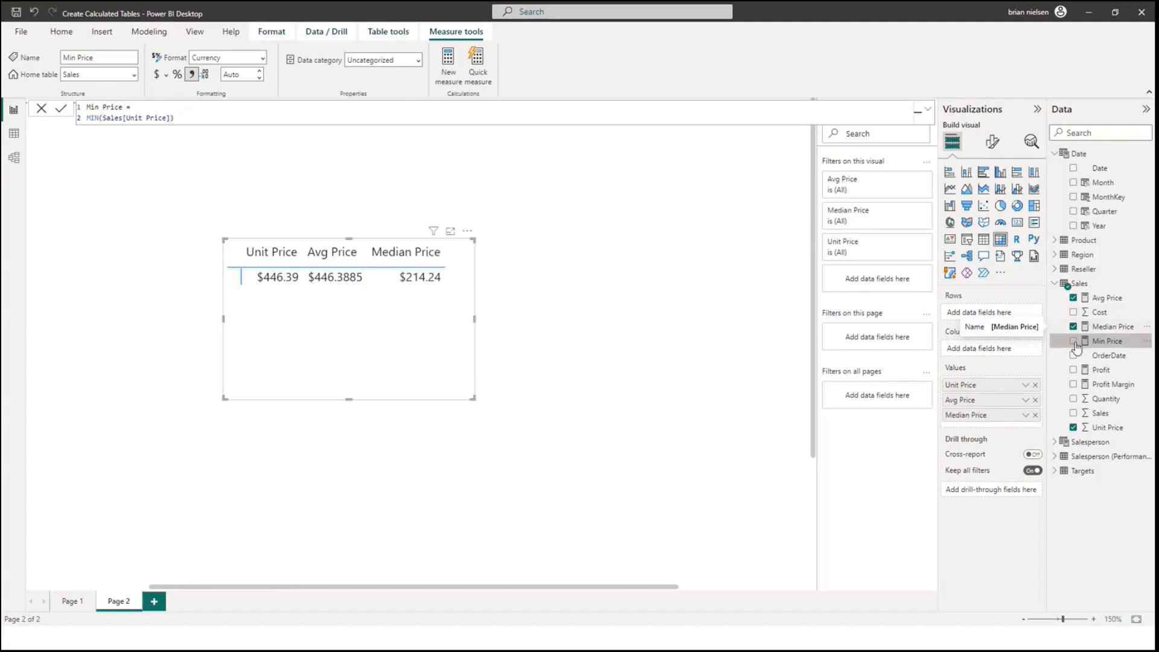
pyautogui.click(1074, 342)
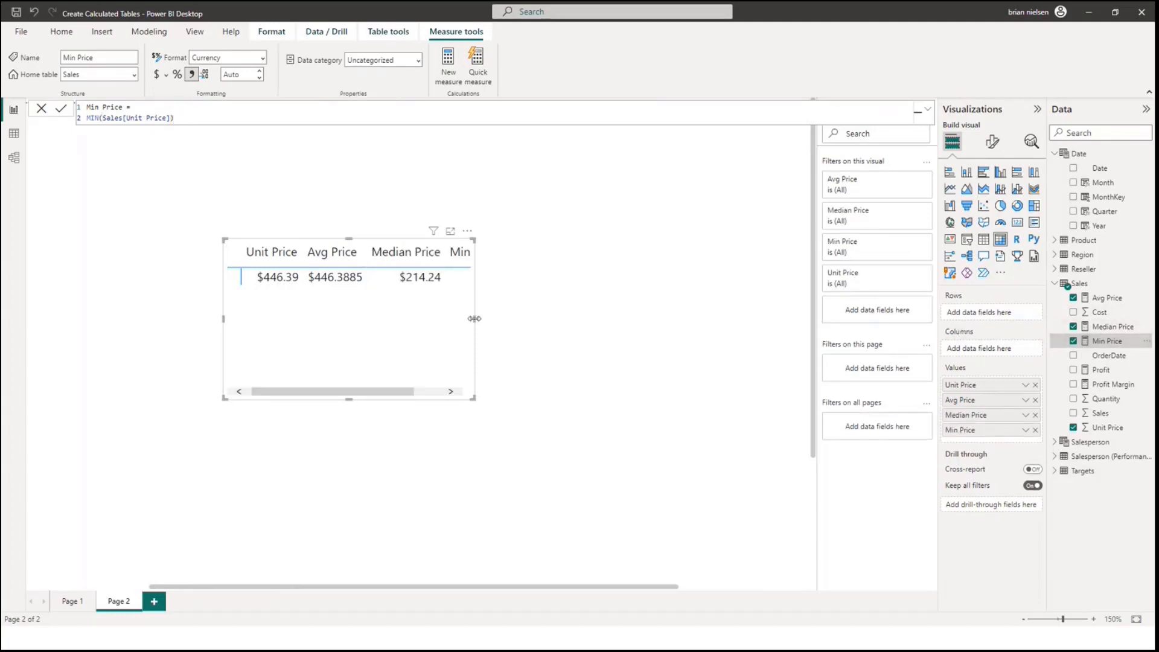
pyautogui.moveTo(475, 319); pyautogui.dragTo(674, 323)
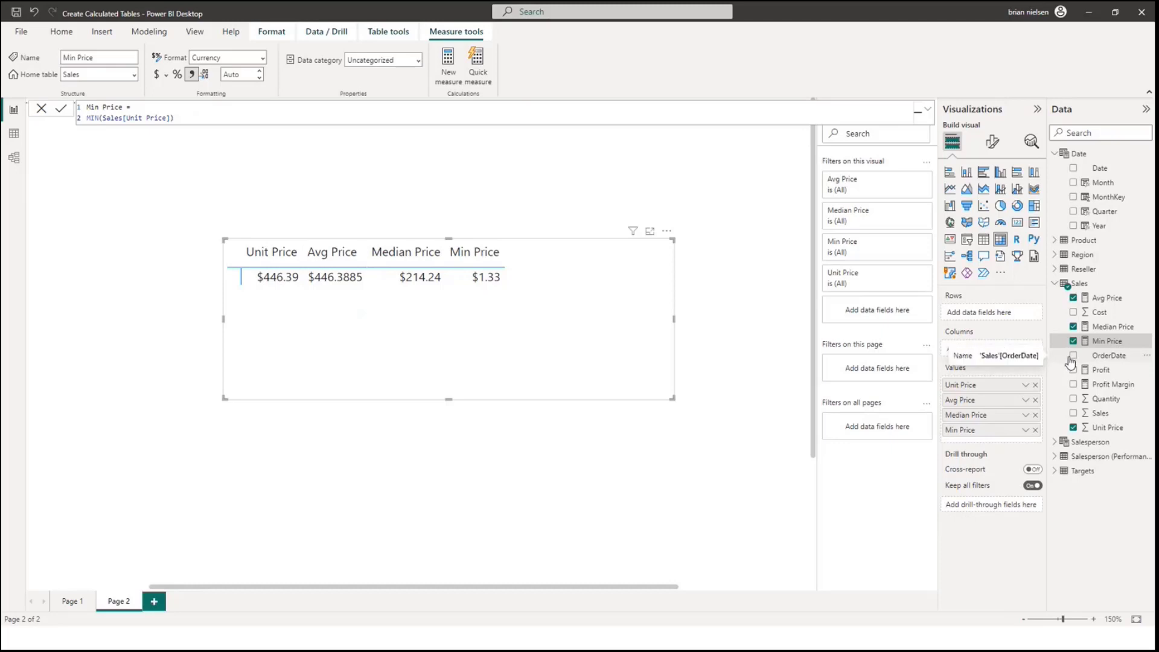
# Create the Sales measure Orders = DISTINCTCOUNT(Sales[SalesOrderNumber]) and add it to the matrix values.
pyautogui.rightClick(1090, 285)
pyautogui.click(1053, 295)
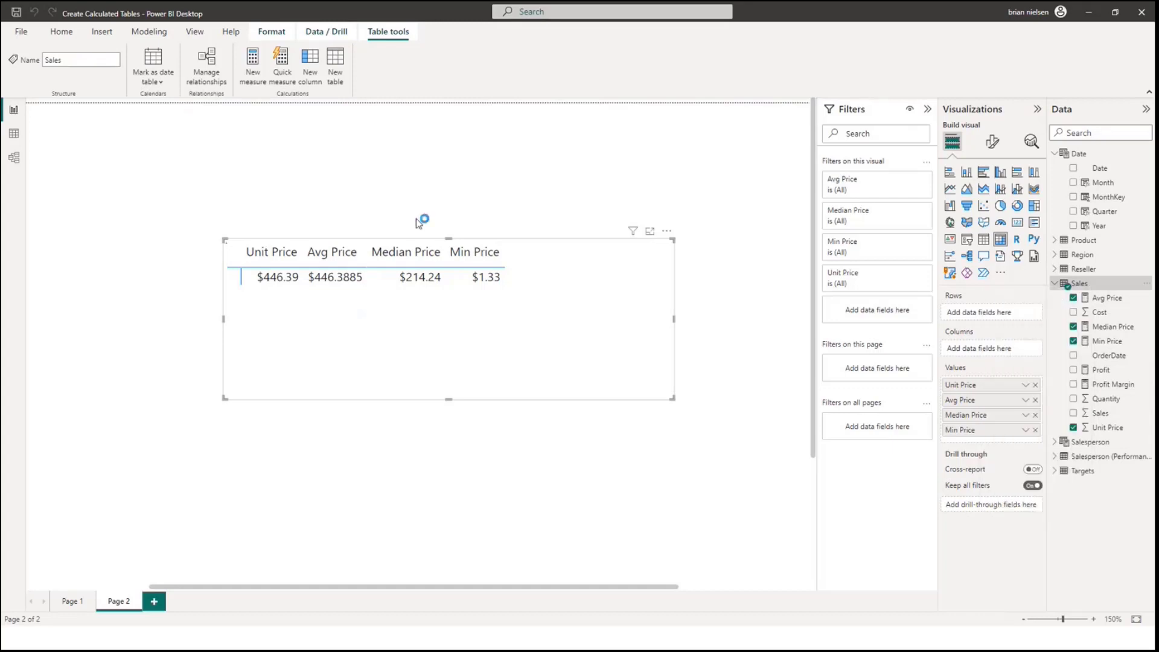
pyautogui.write('Orders = DISTINCTCOUNT(Sales[SalesOrderNumber])')
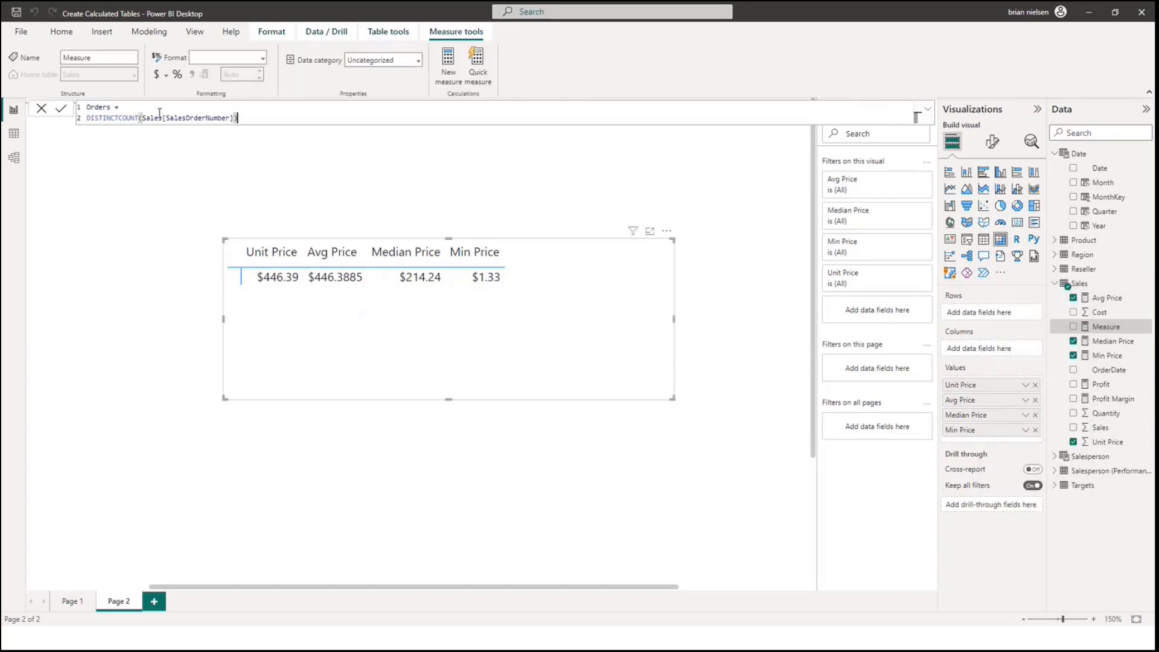
pyautogui.click(61, 109)
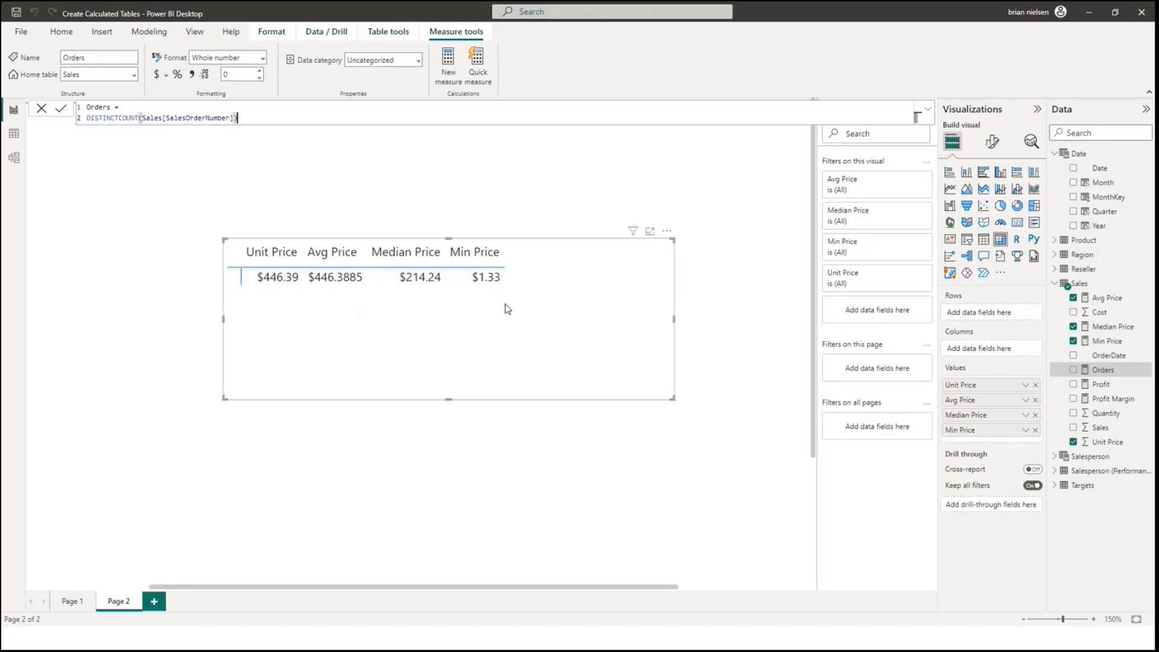
pyautogui.click(1074, 369)
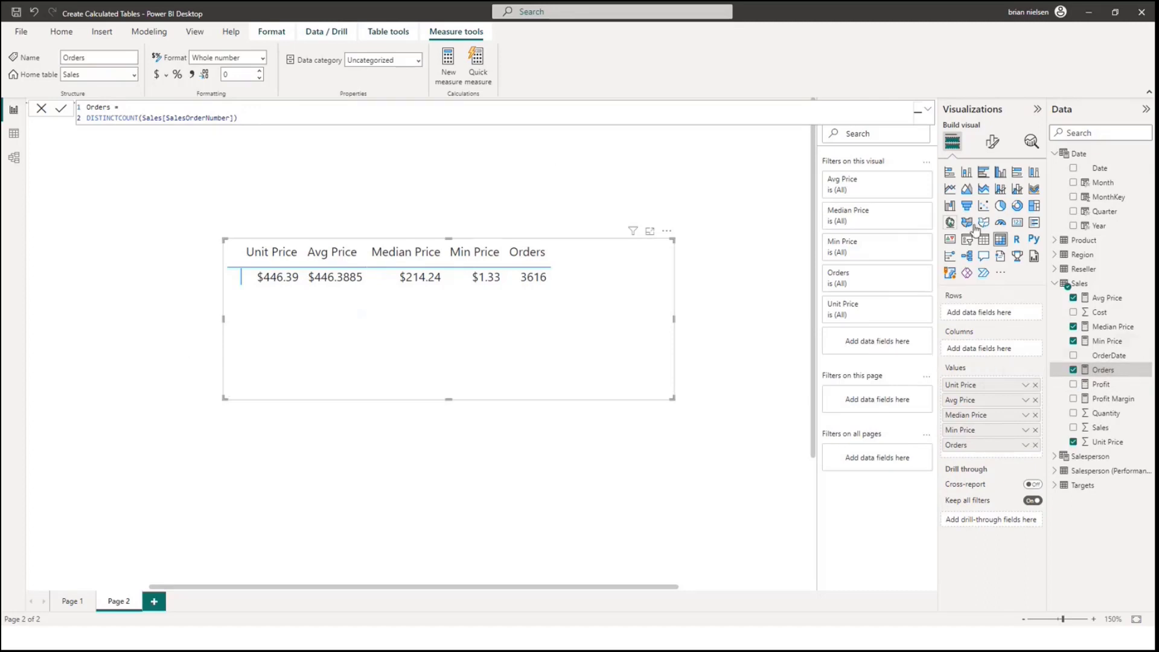
# Create the Sales measure Order Lines = COUNTROWS(Sales) and add it to the matrix values.
pyautogui.rightClick(1080, 285)
pyautogui.click(1050, 299)
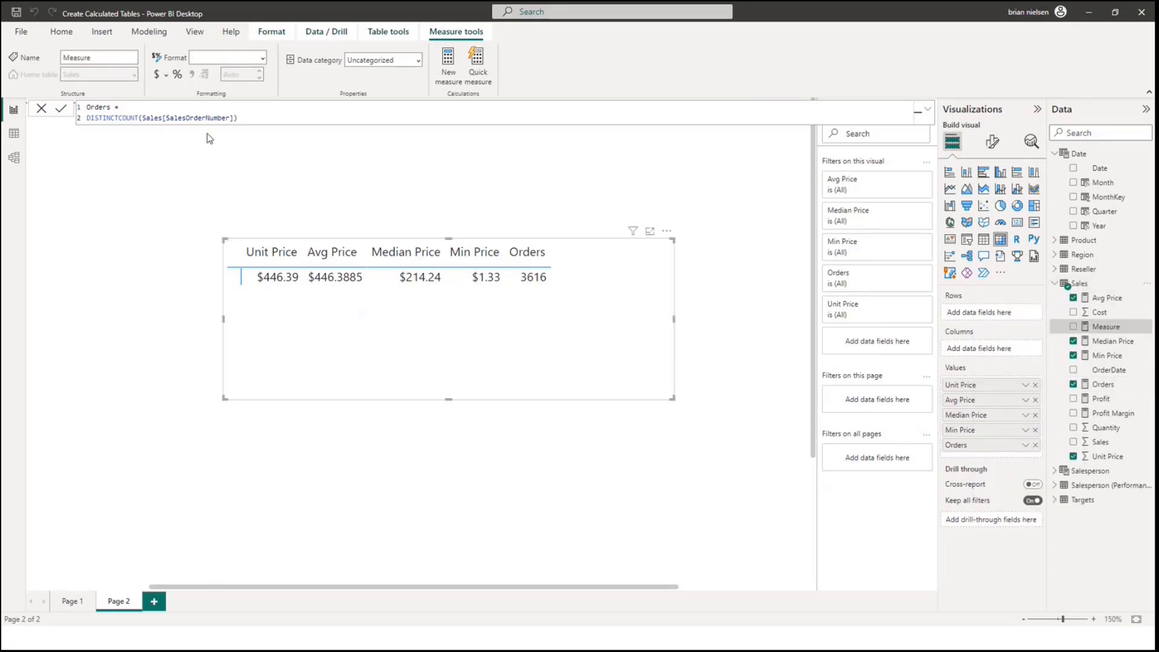
pyautogui.write('Order Lines = COUNTROWS(Sales)')
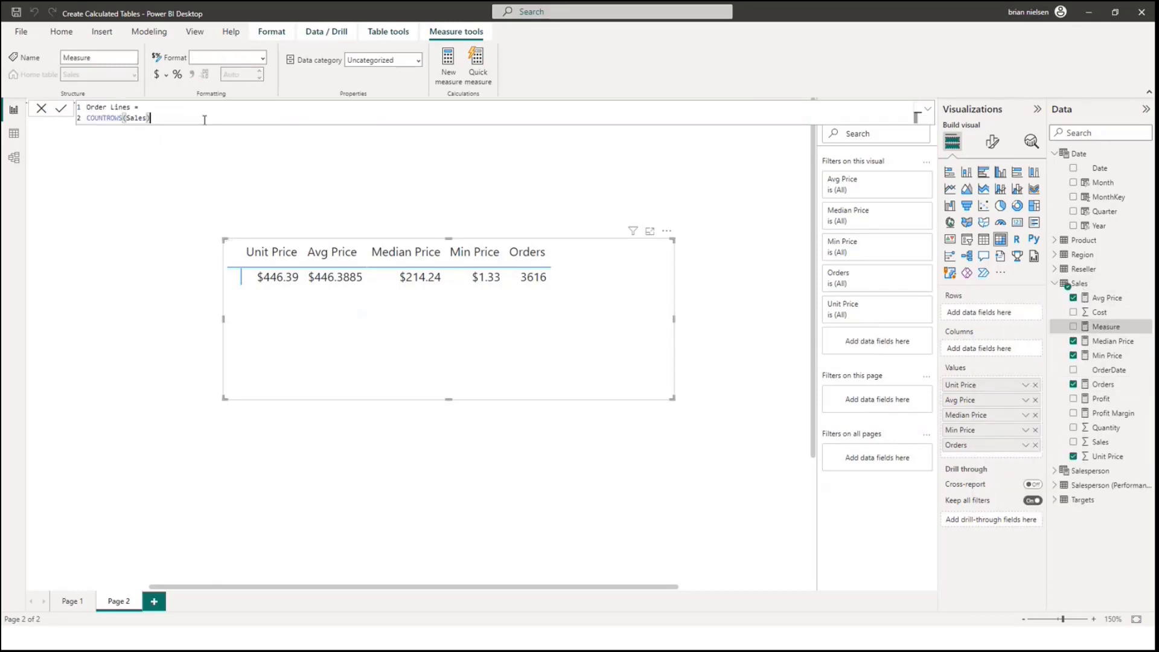
pyautogui.click(61, 113)
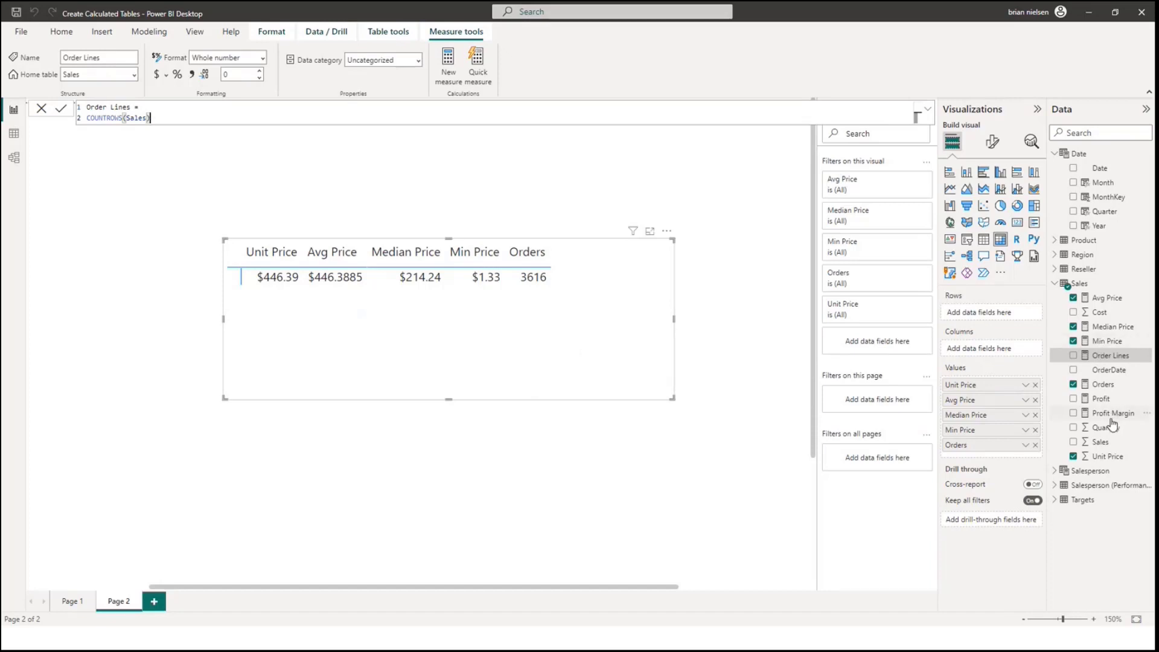
pyautogui.click(1074, 355)
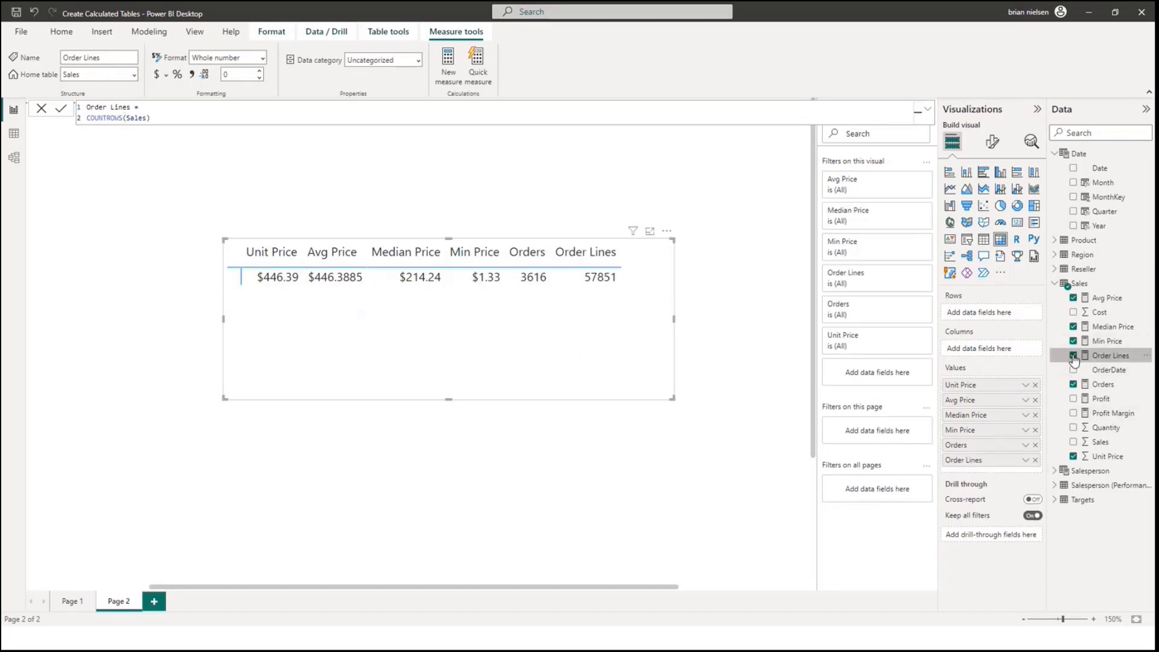
pyautogui.click(496, 460)
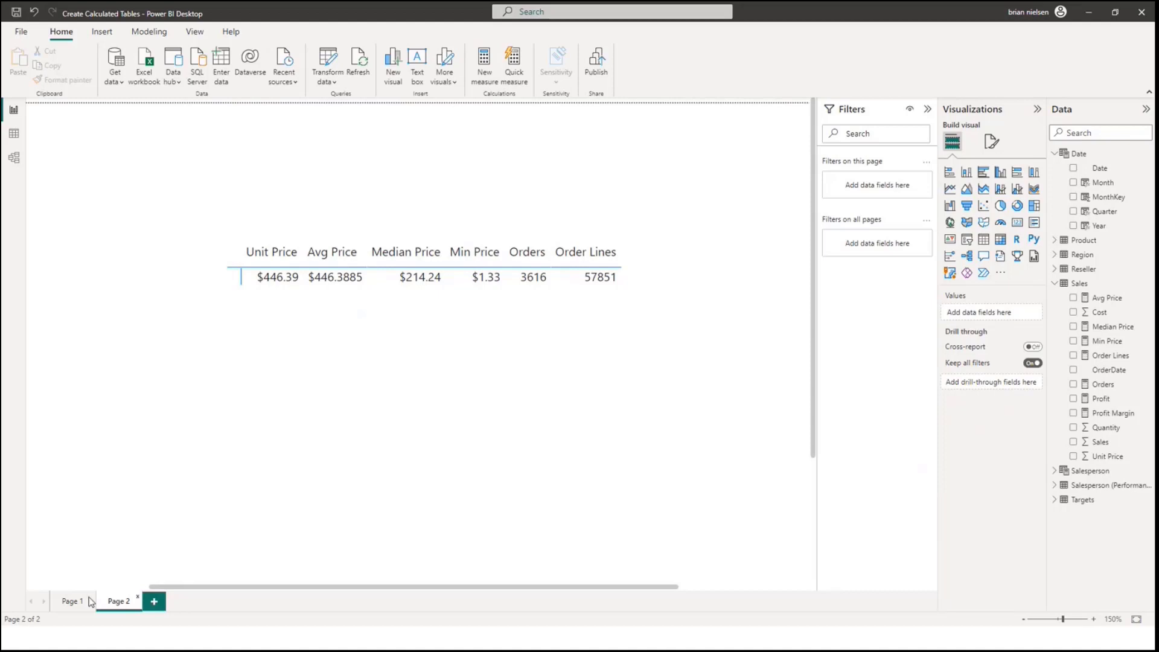
# On Page 1, collapse the Sales and Date tables and delete the Target column from the Targets table.
pyautogui.click(71, 601)
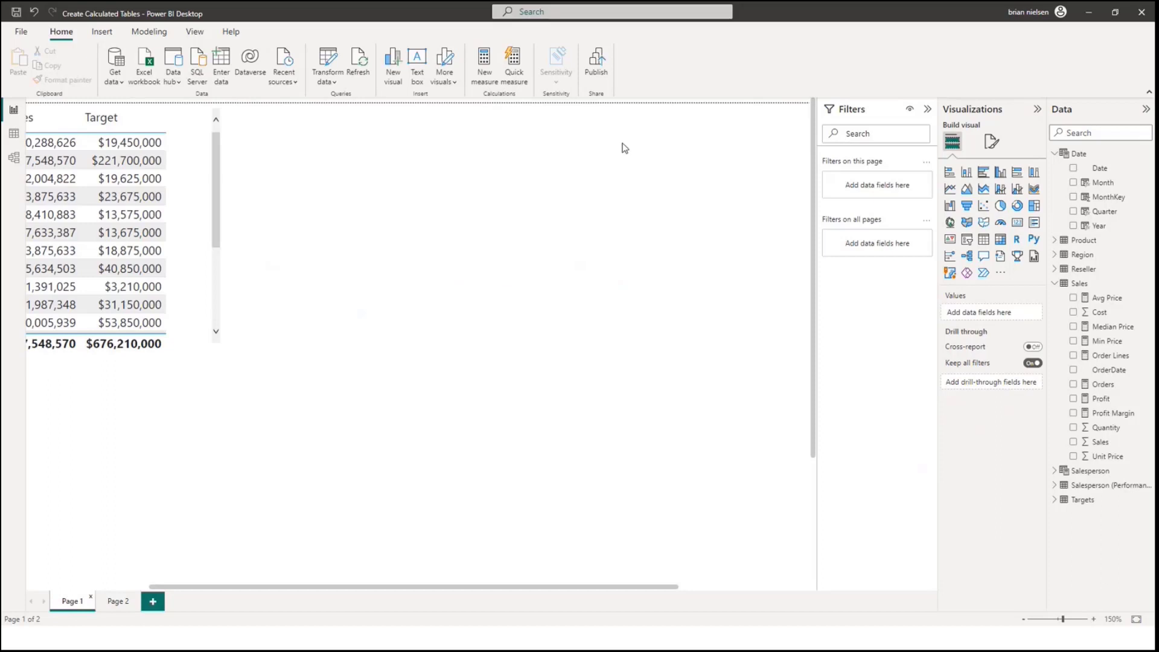
pyautogui.click(1077, 282)
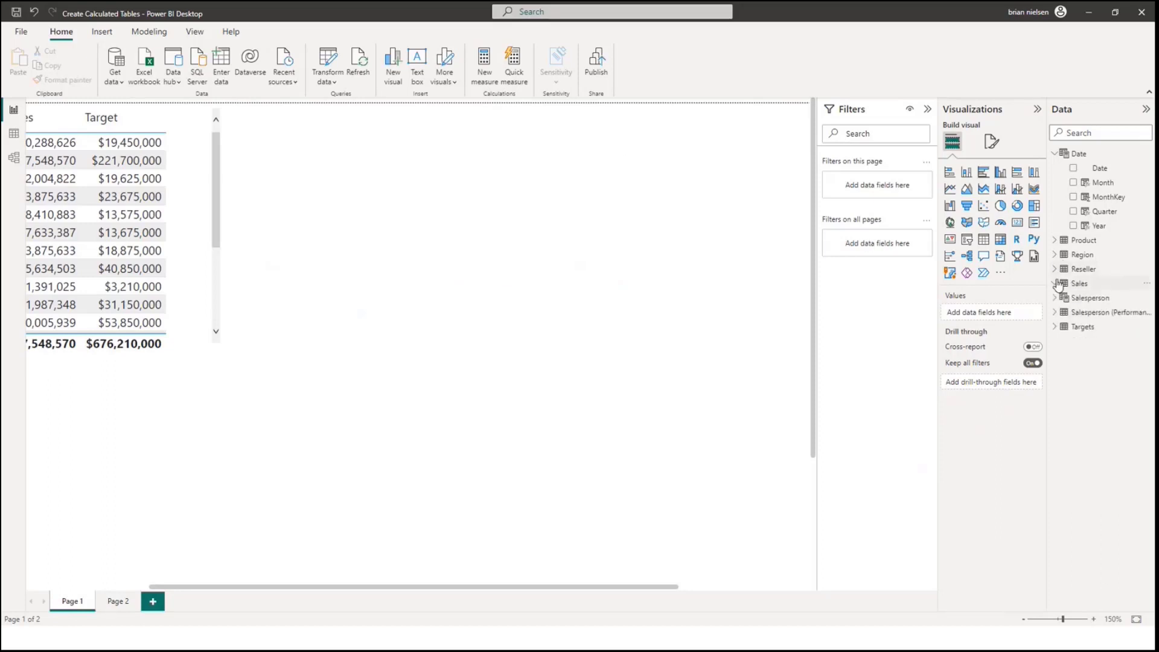
pyautogui.click(1056, 154)
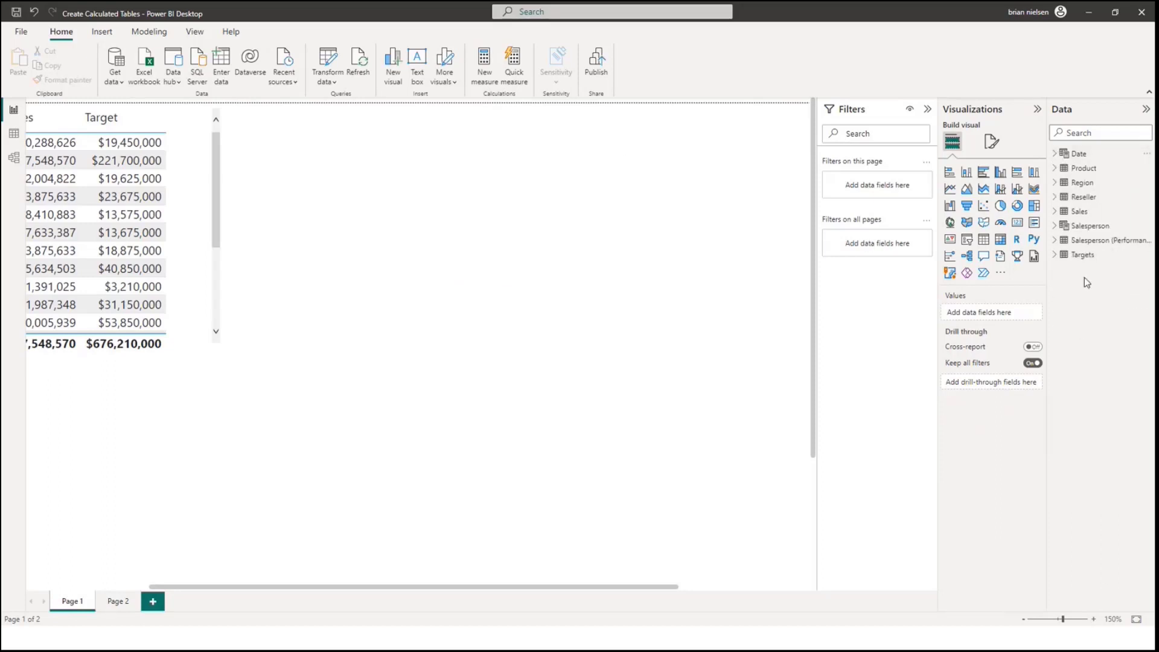
pyautogui.click(1083, 254)
pyautogui.click(1094, 268)
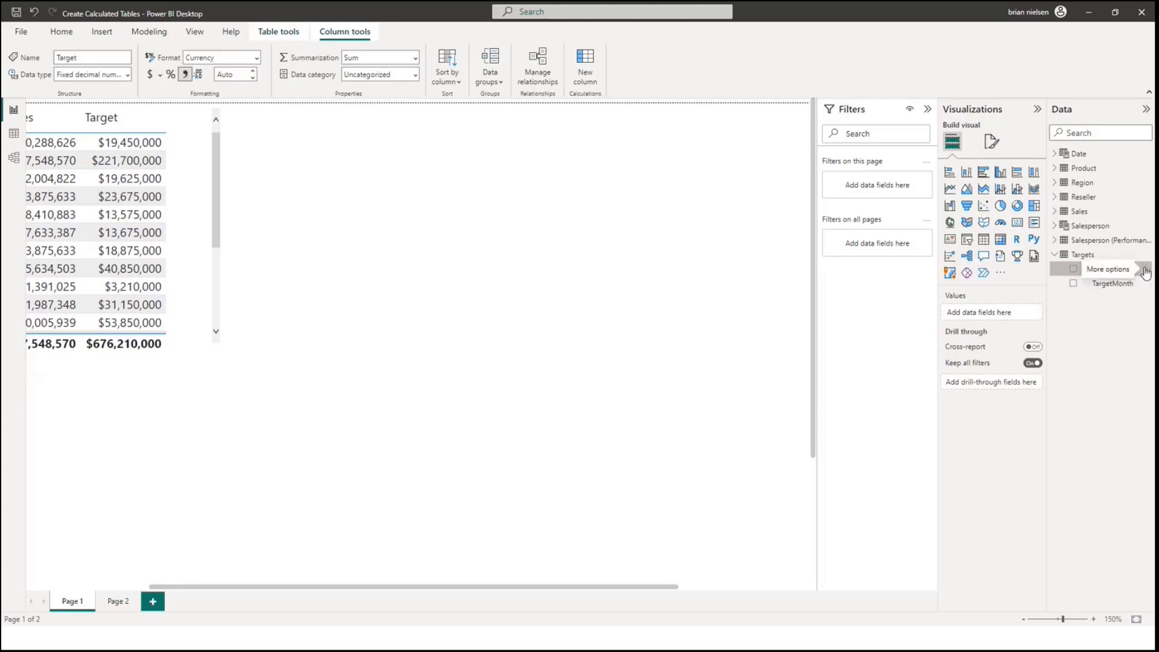
pyautogui.click(1145, 271)
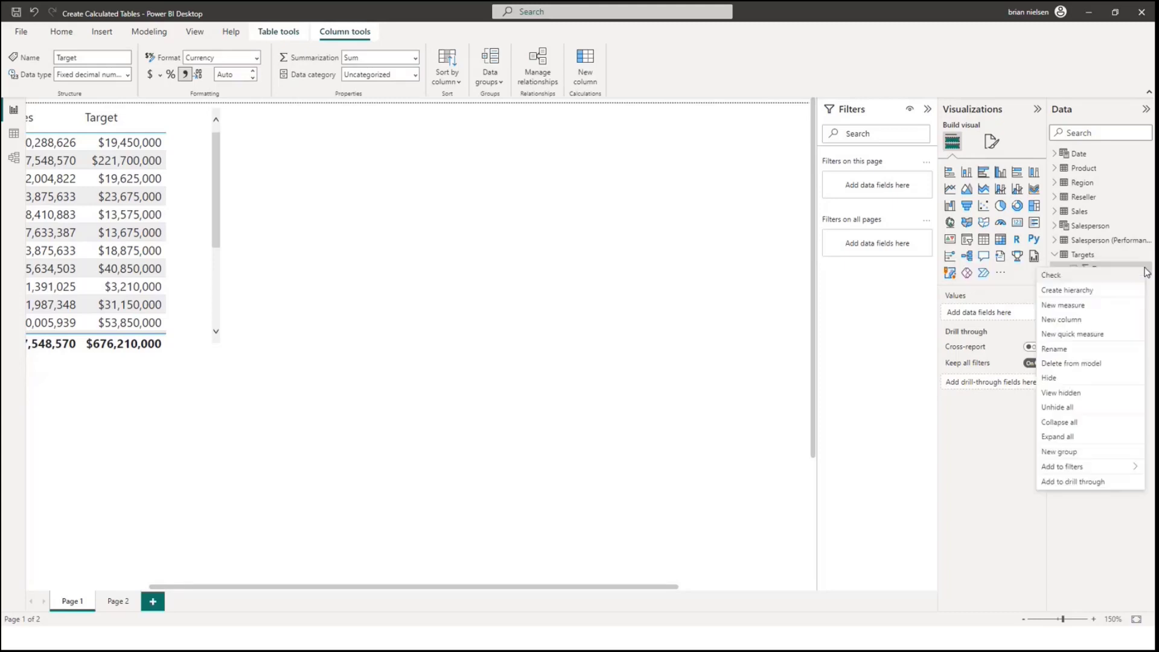
pyautogui.click(1074, 364)
pyautogui.click(656, 347)
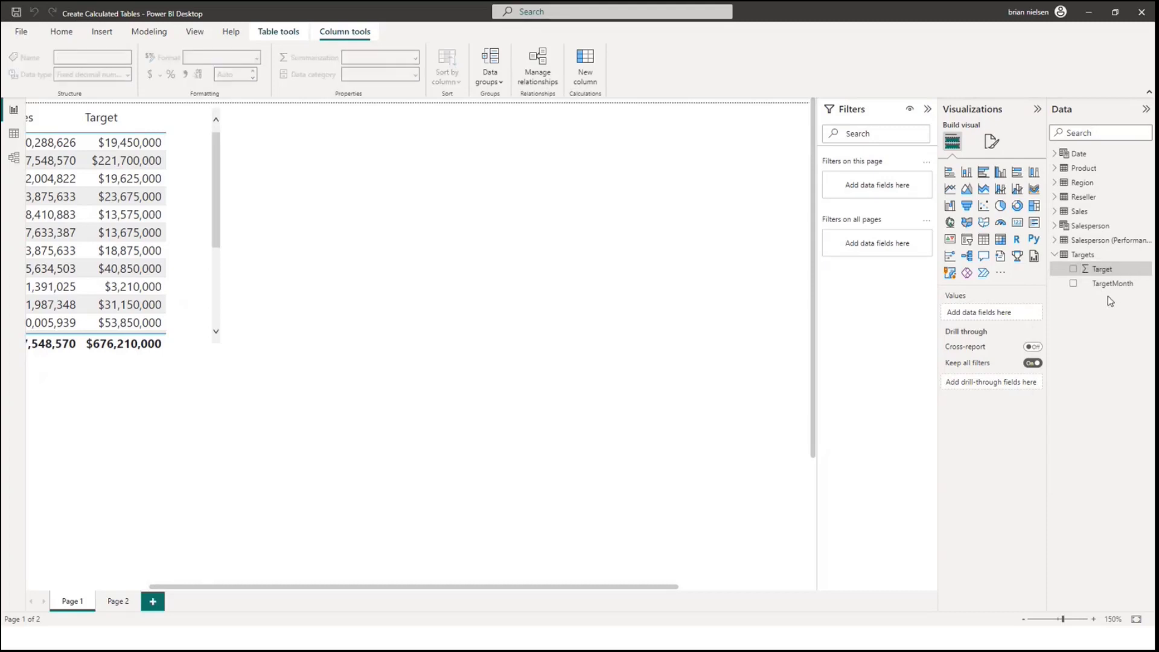
# Try to create a Target measure in Targets using IF, HASONEVALUE('Salesperson (Performance)'[Salesperson]) and SUM(Targets[TargetAmount]).
pyautogui.rightClick(1083, 256)
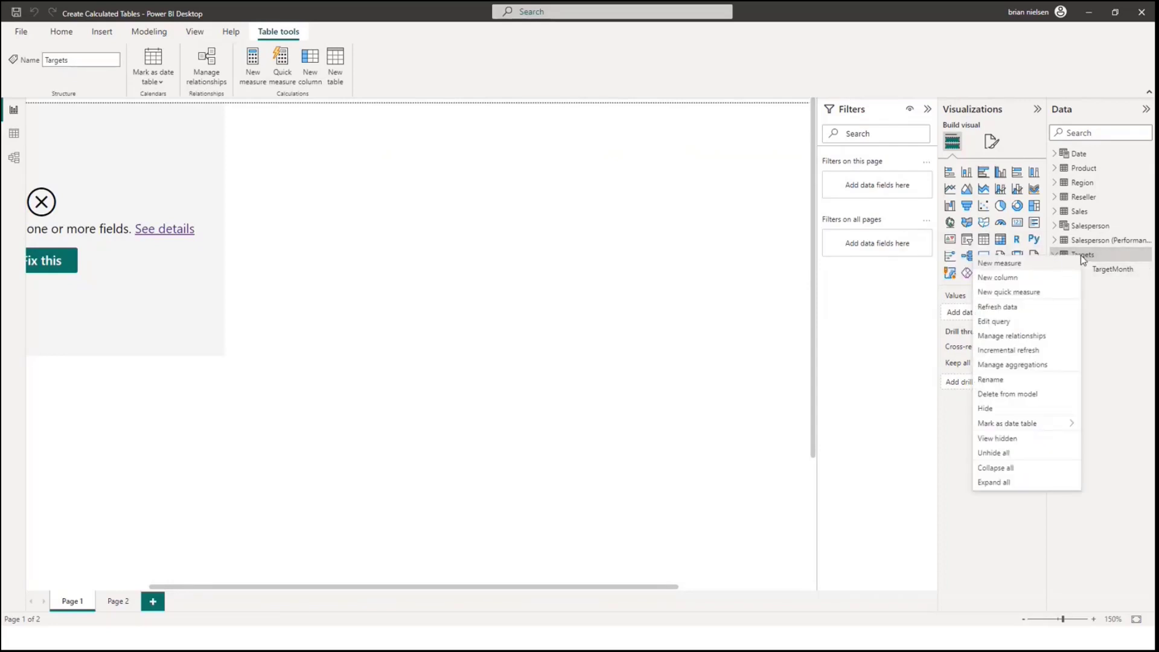
pyautogui.click(1015, 265)
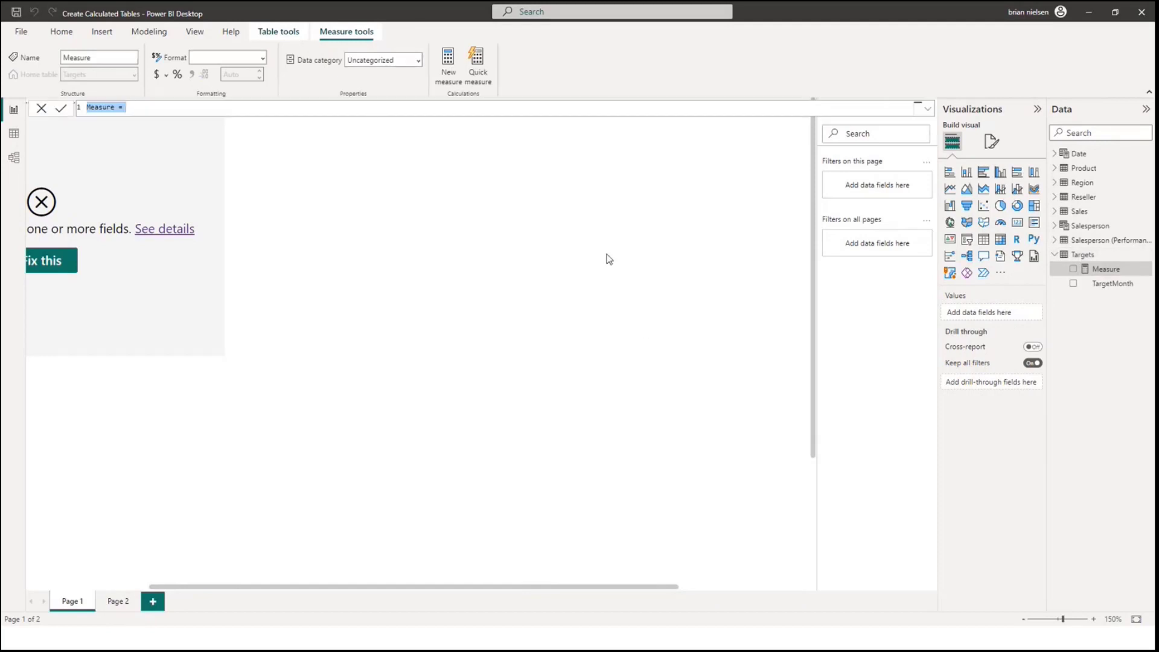
pyautogui.write("Target = IF( HASONEVALUE('Salesperson (Performance)'[Salesperson]), SUM(Targets[TargetAmount]) )")
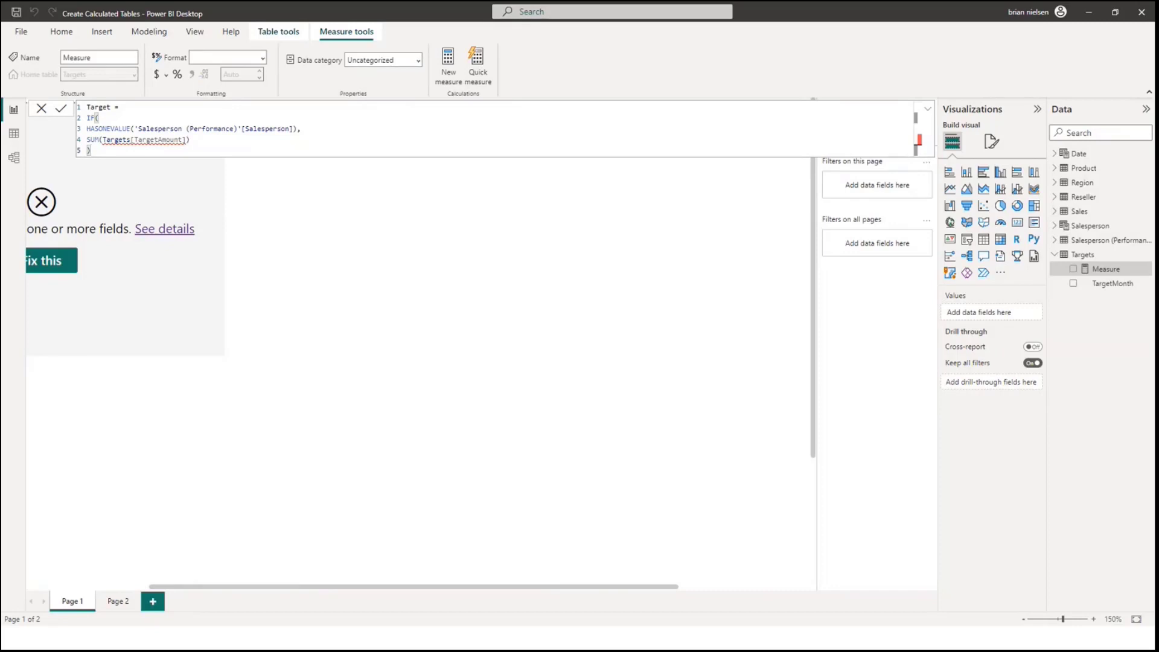
pyautogui.press('Return')
pyautogui.click(41, 108)
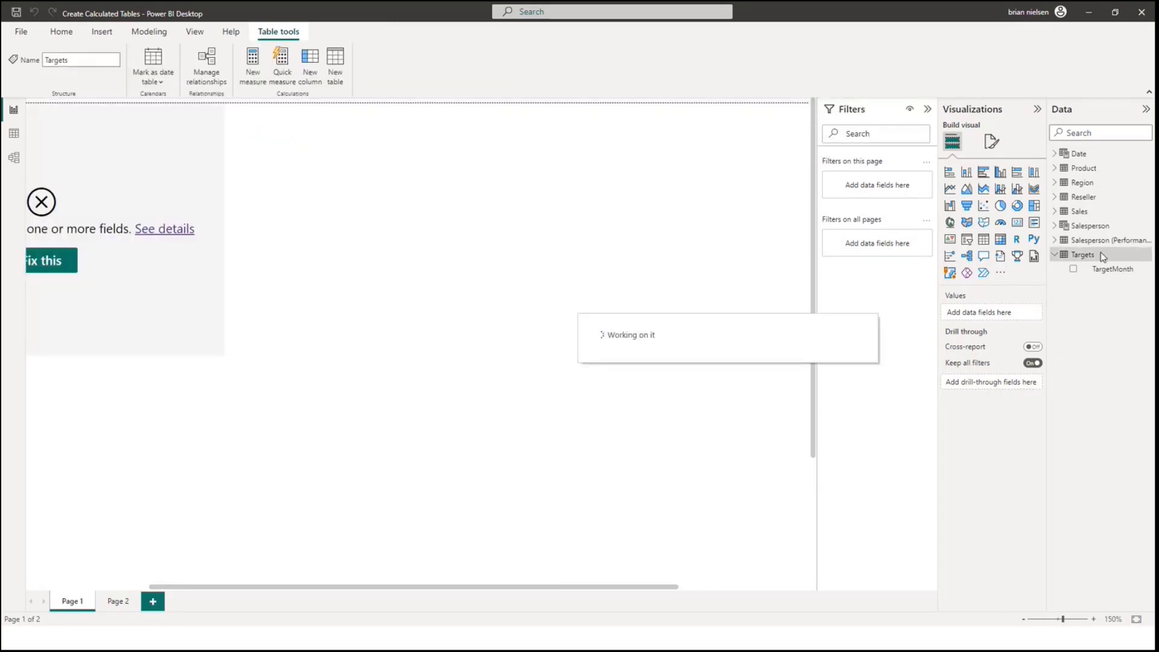
# Try to create a Variance measure in Targets returning SUM(Sales[Sales]) - [Targets] if HASONEVALUE('Salesperson (Performance)'[Salesperson]).
pyautogui.rightClick(1086, 254)
pyautogui.click(1045, 267)
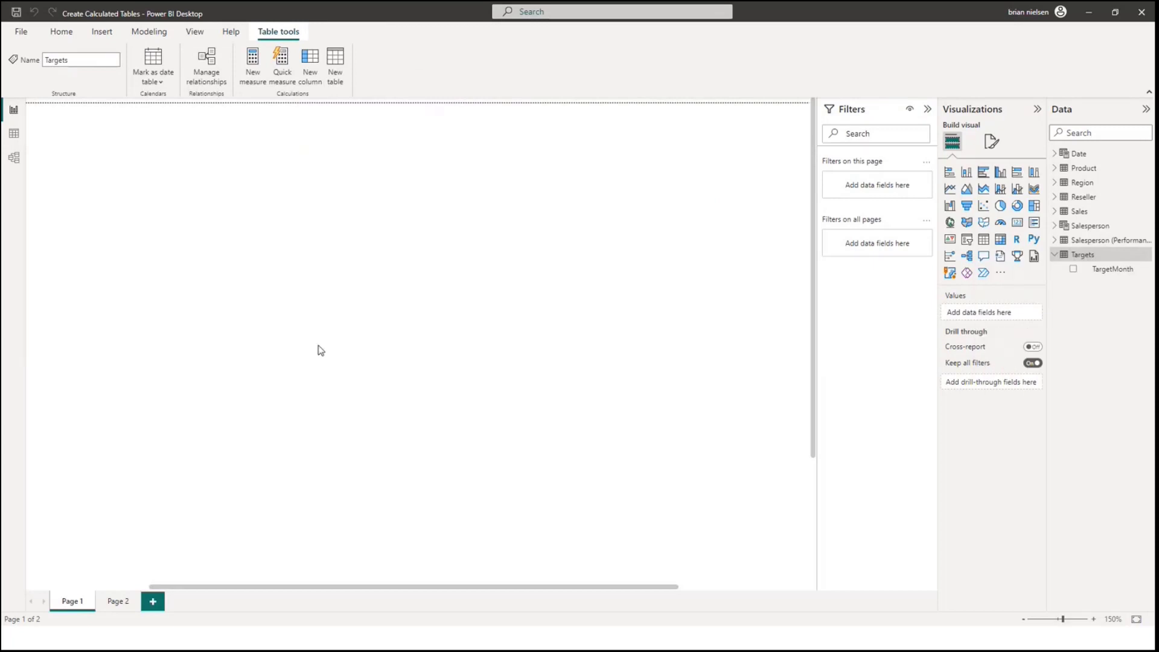
pyautogui.write("Variance = IF( HASONEVALUE('Salesperson (Performance)'[Salesperson]), SUM(Sales[Sales]) - [Target] )")
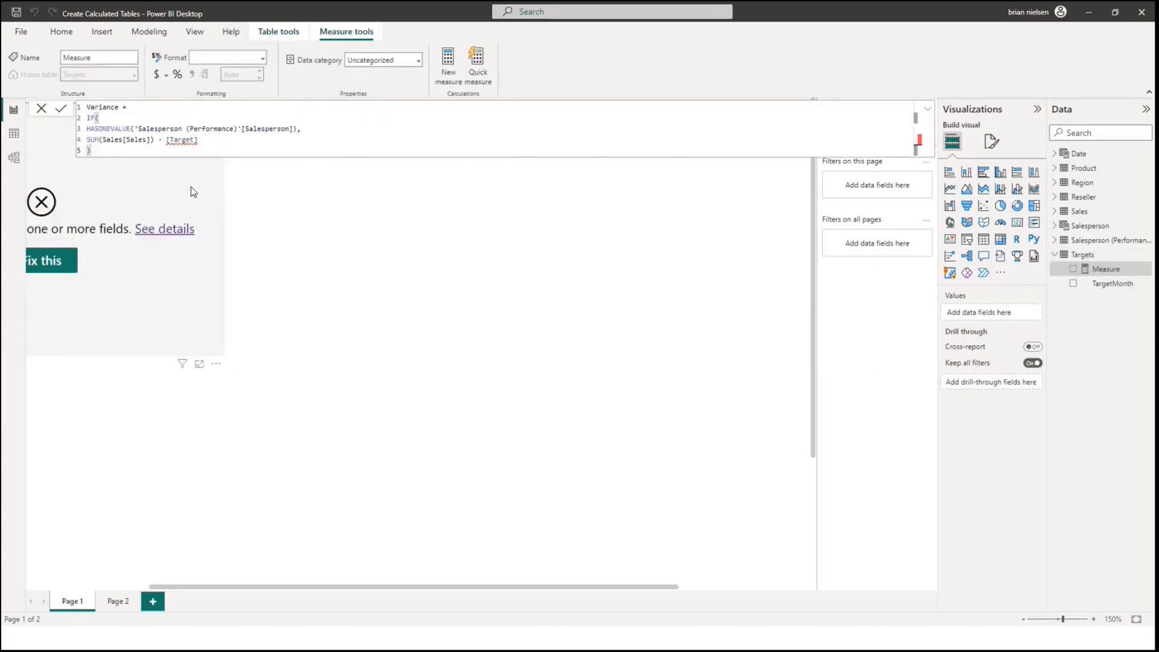
pyautogui.click(195, 140)
pyautogui.write('s')
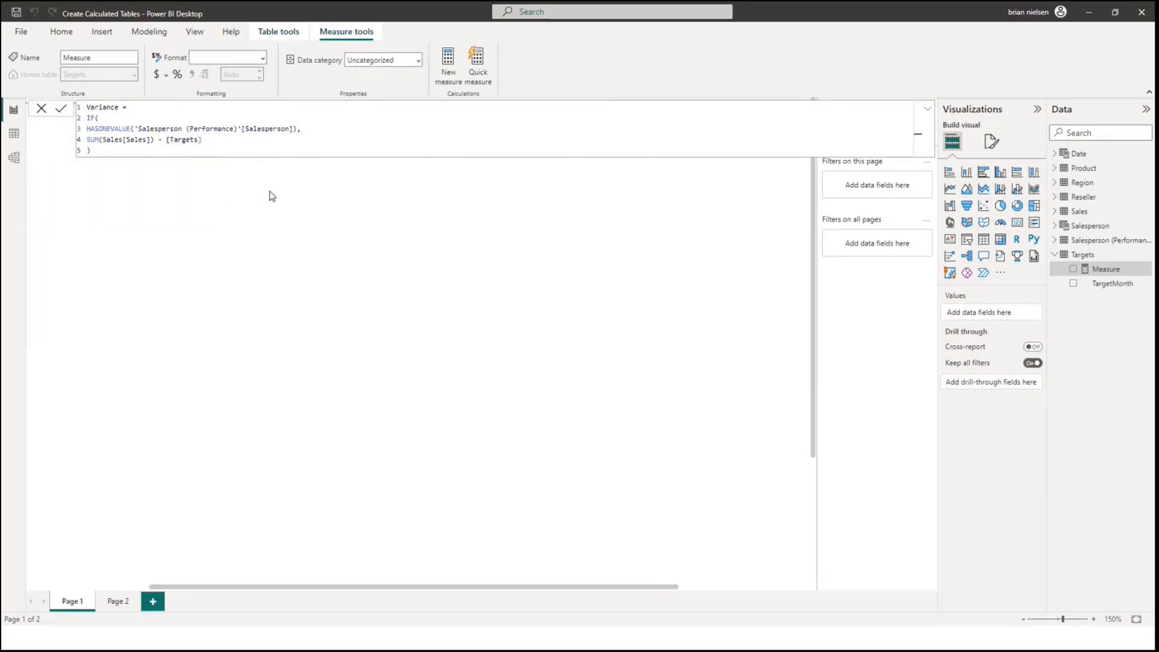
pyautogui.click(61, 109)
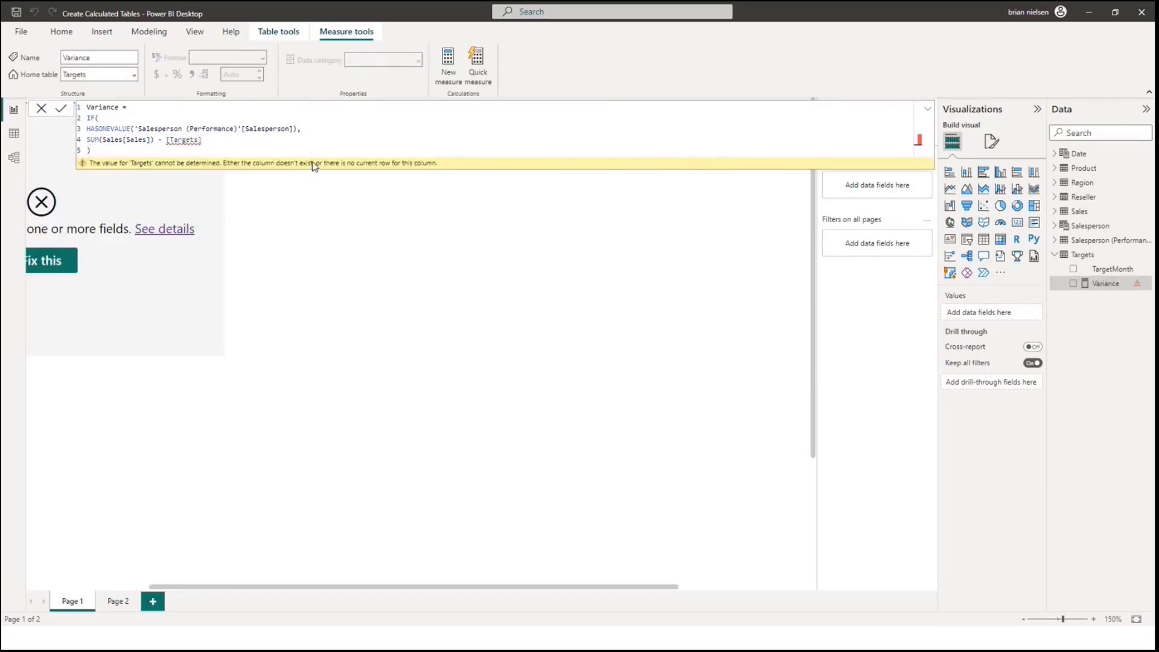
# Delete the Variance measure from the Targets table.
pyautogui.rightClick(1141, 285)
pyautogui.click(1059, 365)
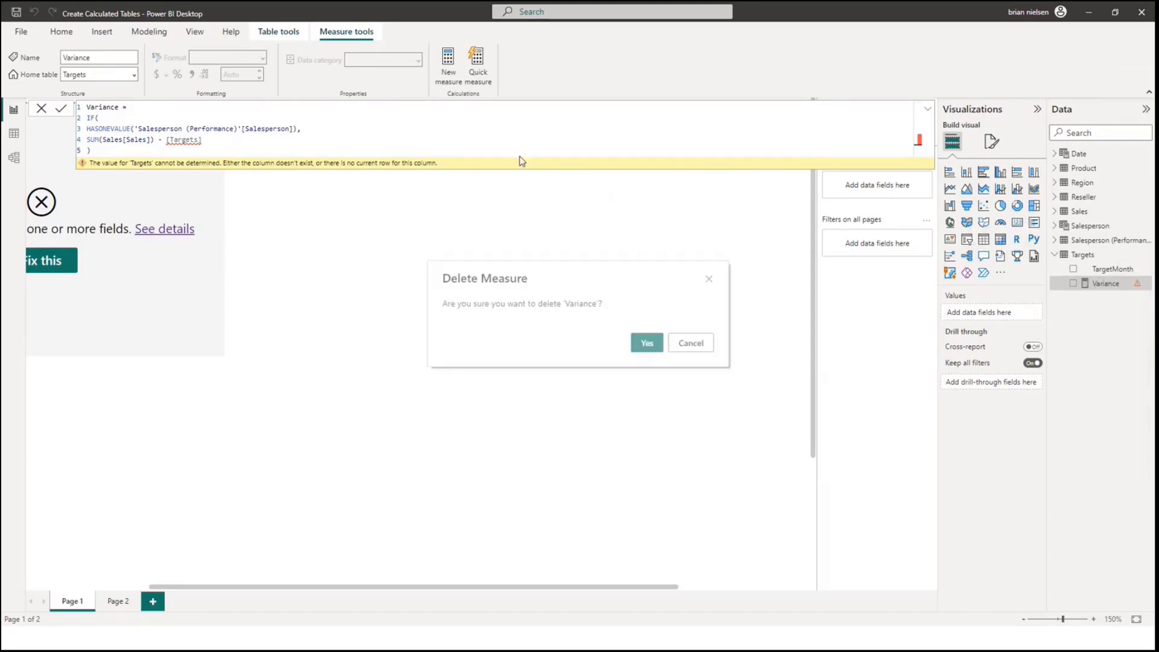
pyautogui.click(645, 342)
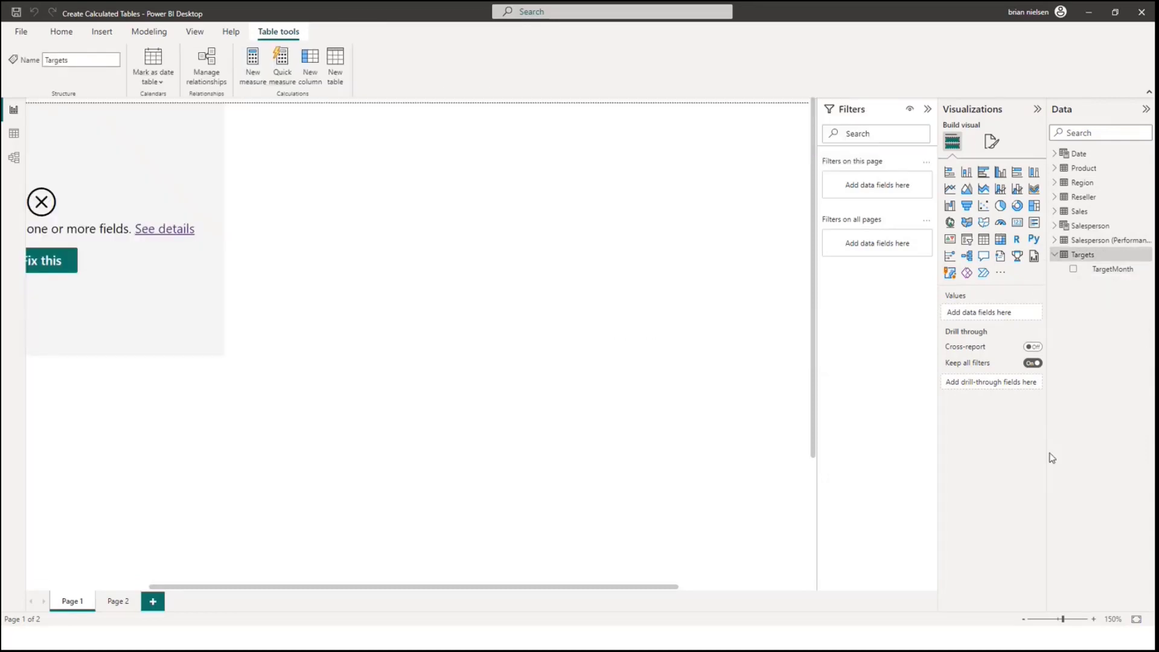
# Remove the Sum of Target field from the table visual on Page 1.
pyautogui.click(228, 494)
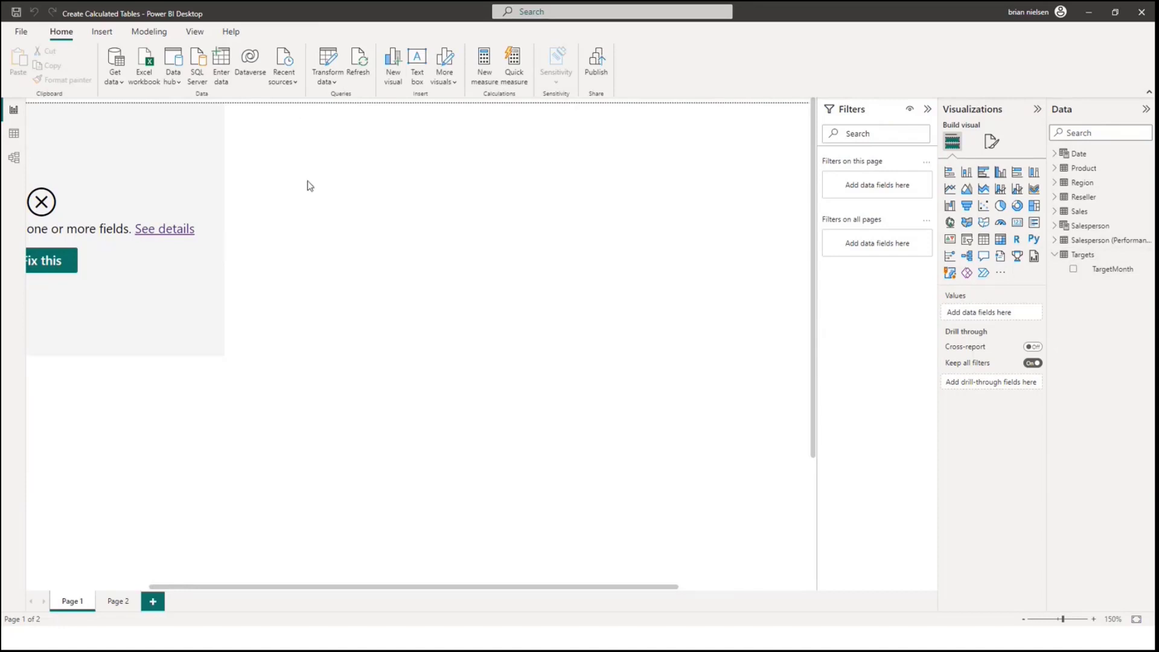
pyautogui.click(172, 320)
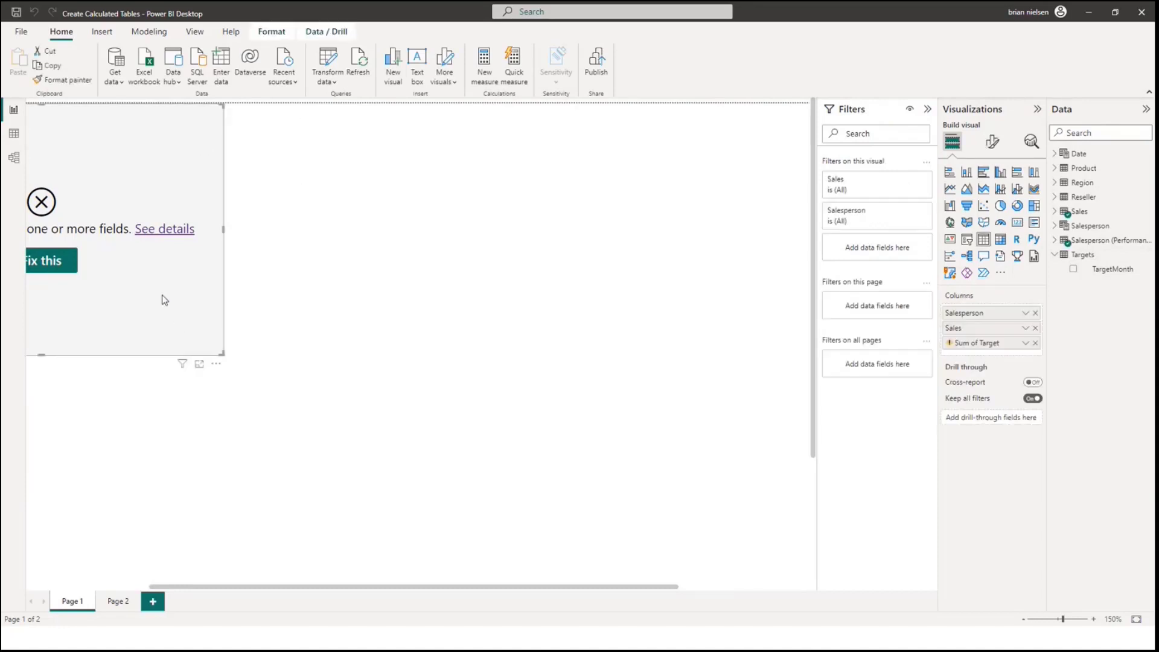
pyautogui.click(1036, 343)
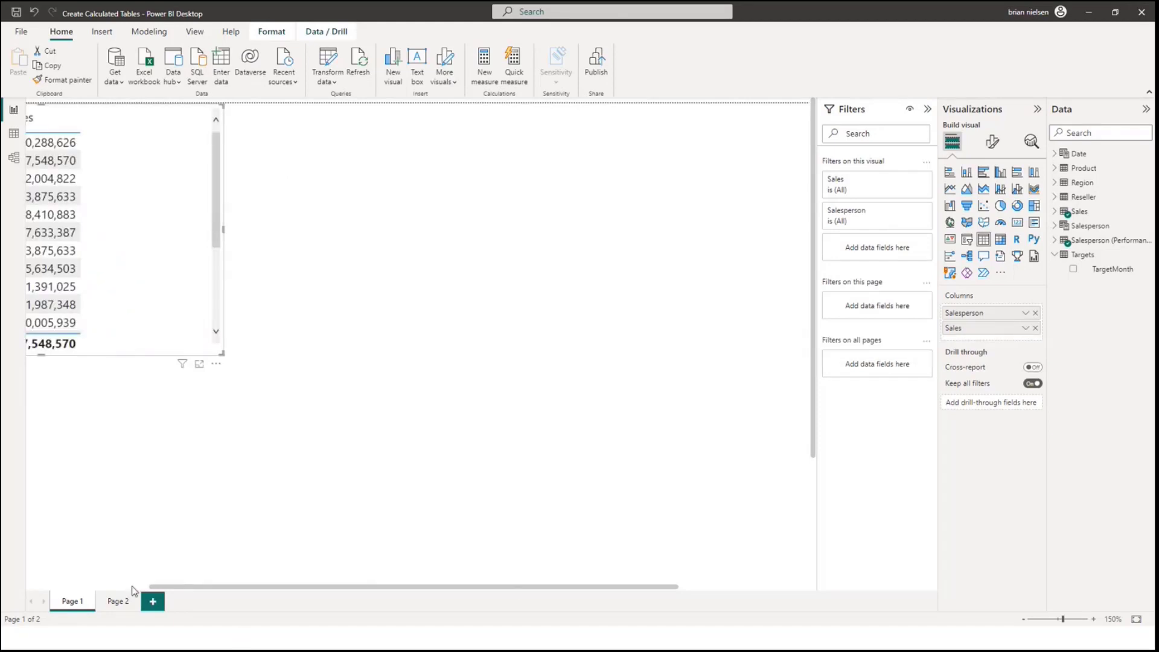
pyautogui.click(134, 587)
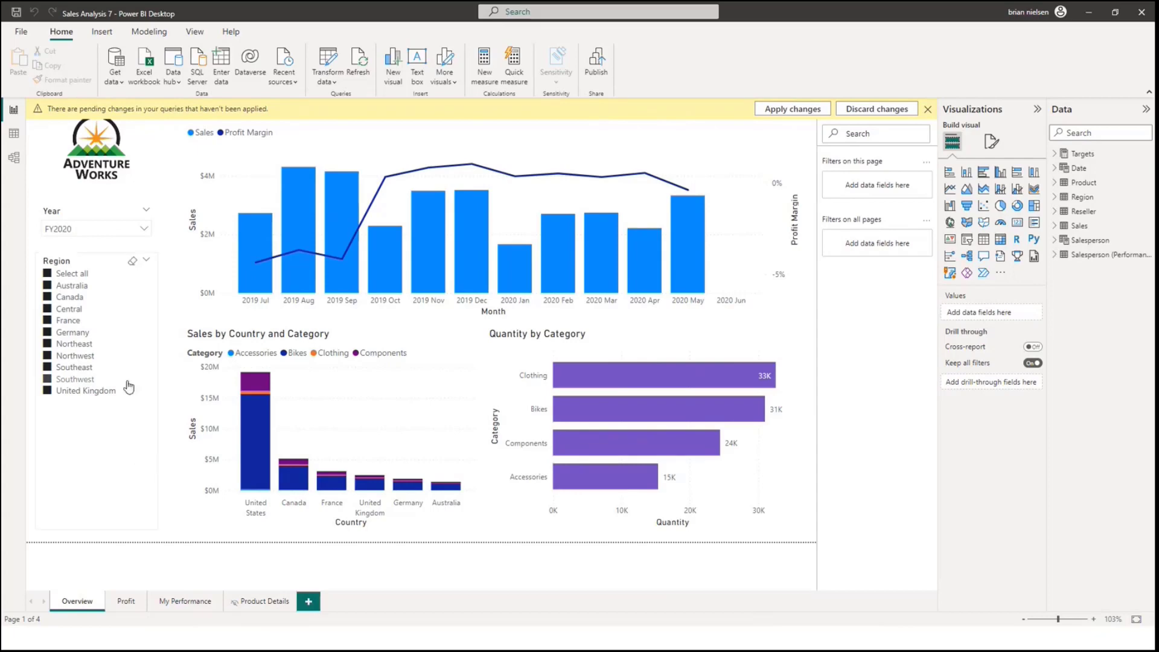
# Examine the Overview charts cross-highlighted by the 2019 Jul sales column and filtered to the Australia region, clearing each selection.
pyautogui.click(263, 280)
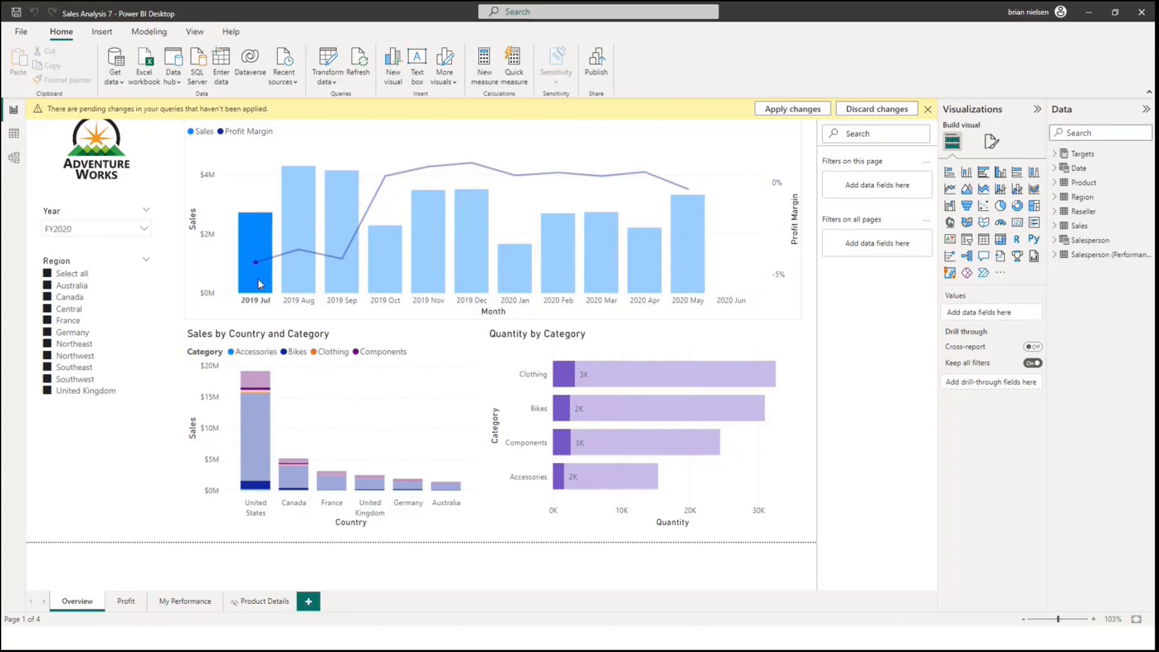
pyautogui.click(259, 280)
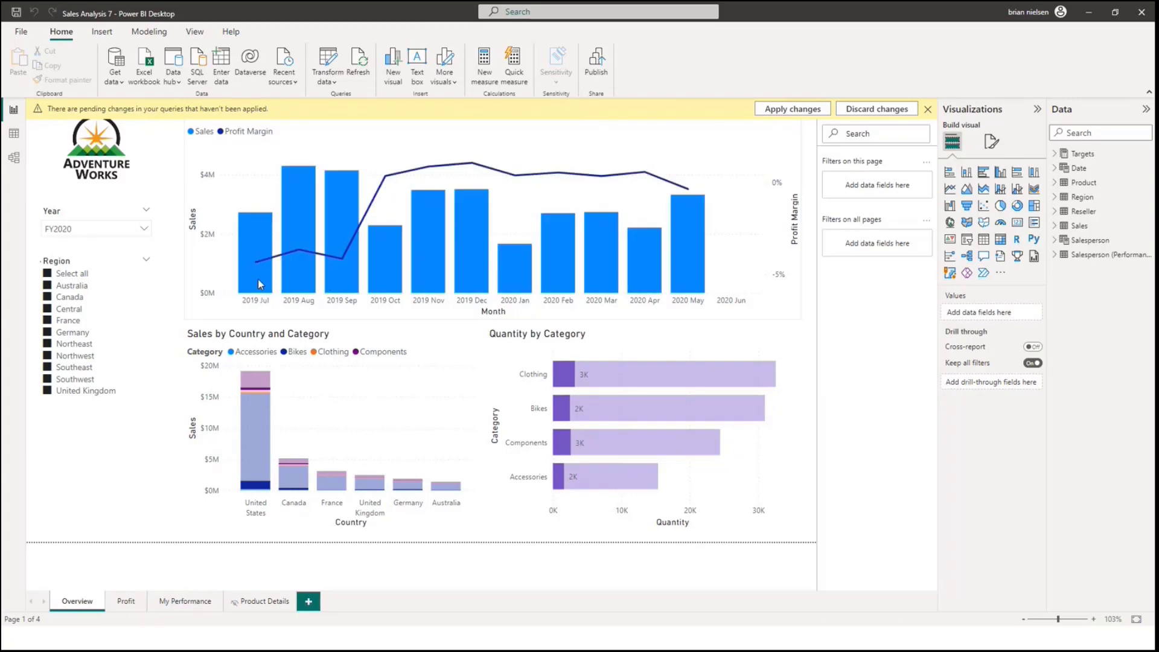
pyautogui.click(50, 279)
pyautogui.click(47, 287)
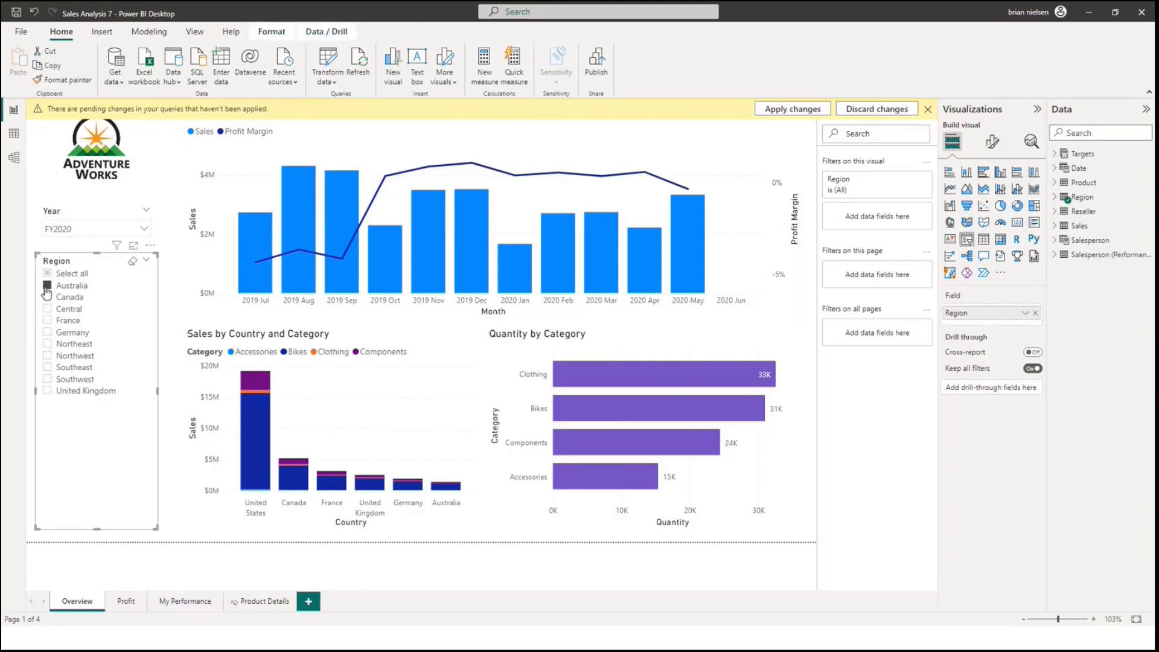
pyautogui.click(47, 287)
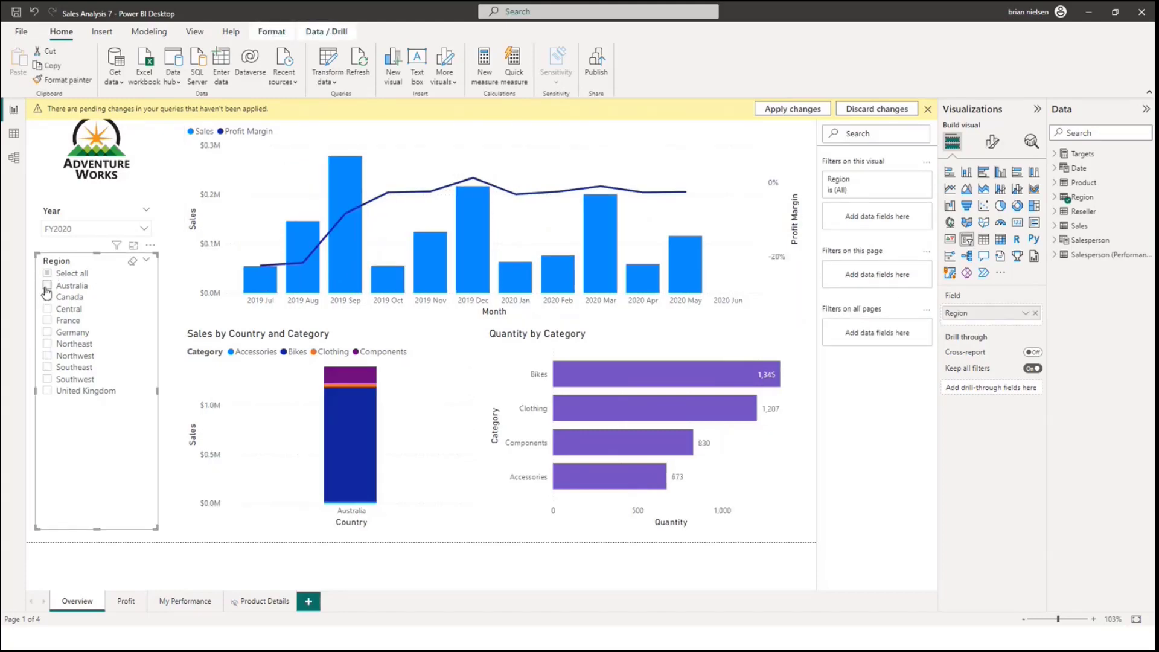
# Set the Year slicer on the Overview page to FY2018.
pyautogui.click(72, 230)
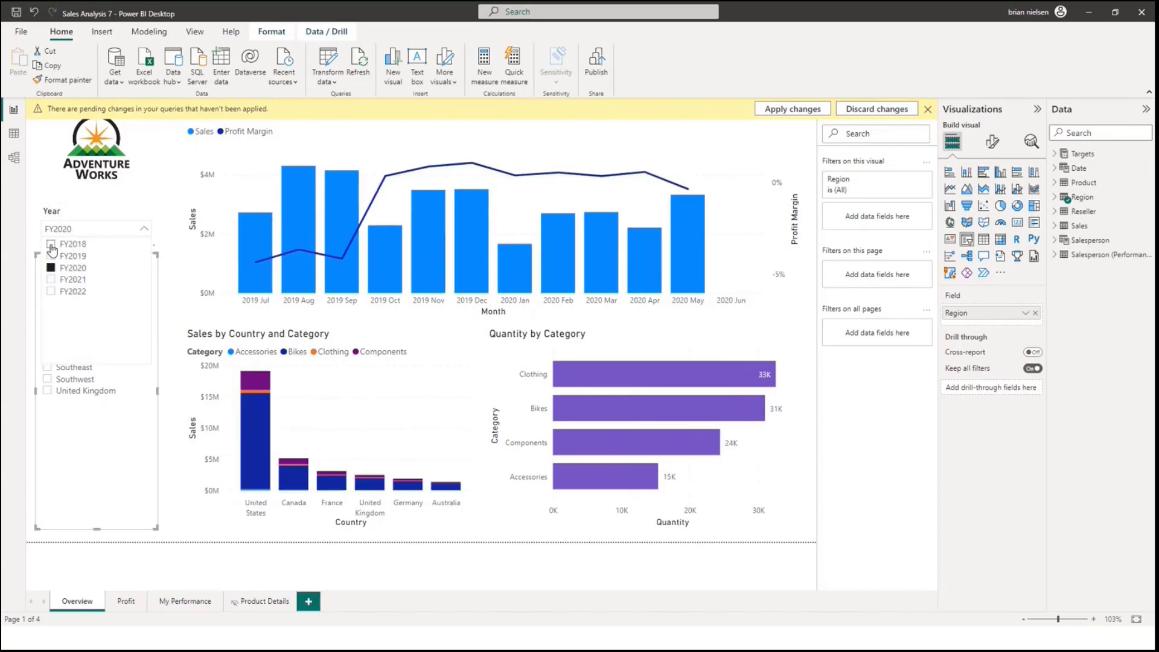
pyautogui.click(50, 244)
pyautogui.click(52, 186)
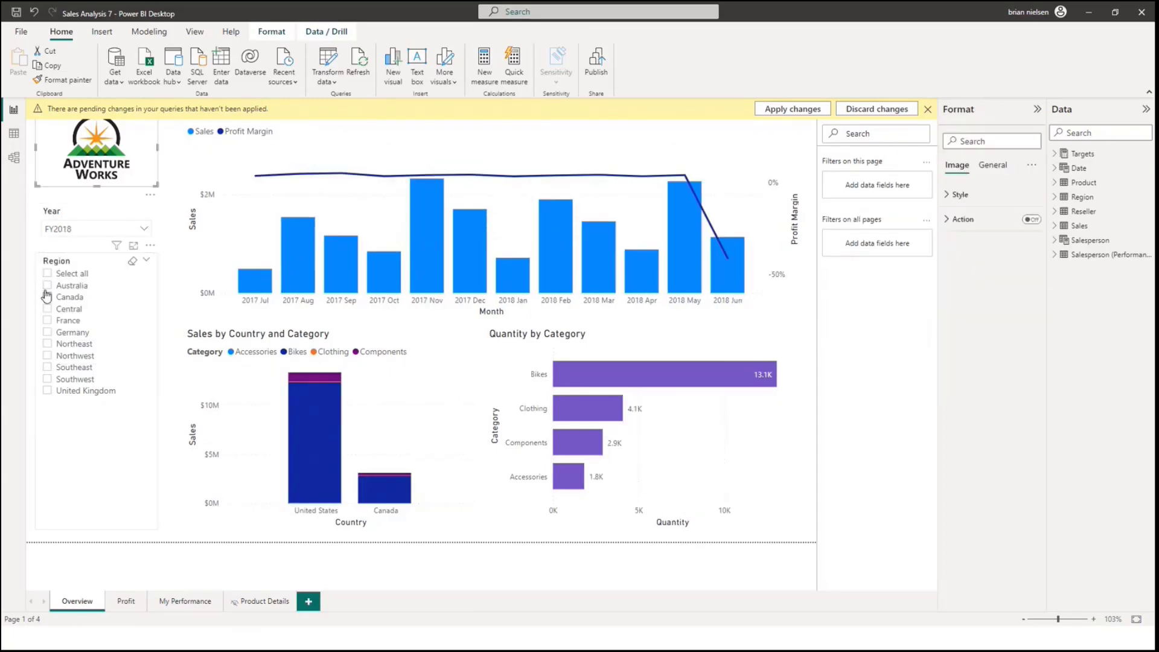
# Select all regions in the Overview page's Region slicer, and expand FY2020 and its Q1 in the Profit page's matrix.
pyautogui.click(47, 272)
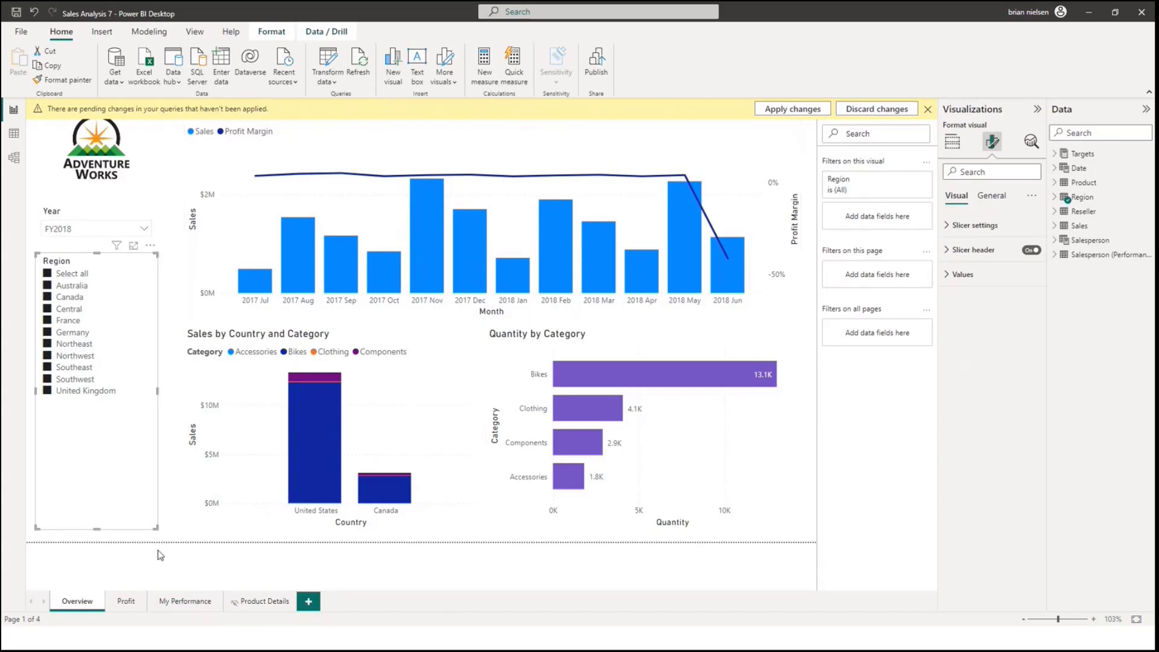
pyautogui.click(125, 601)
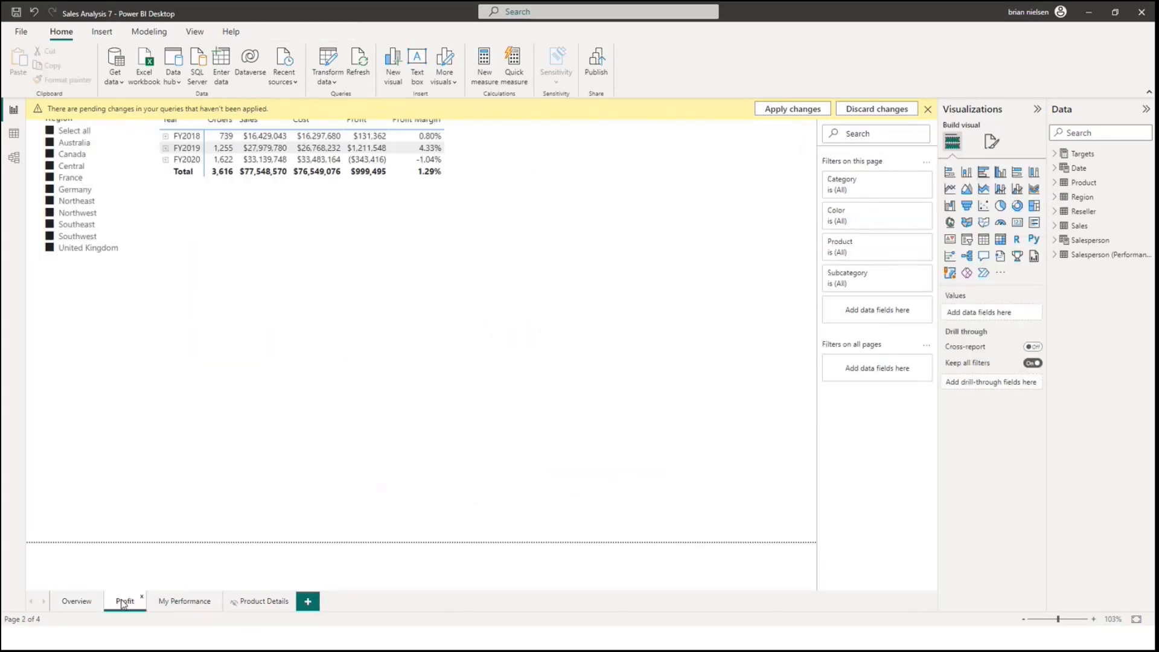
pyautogui.click(165, 159)
pyautogui.click(172, 172)
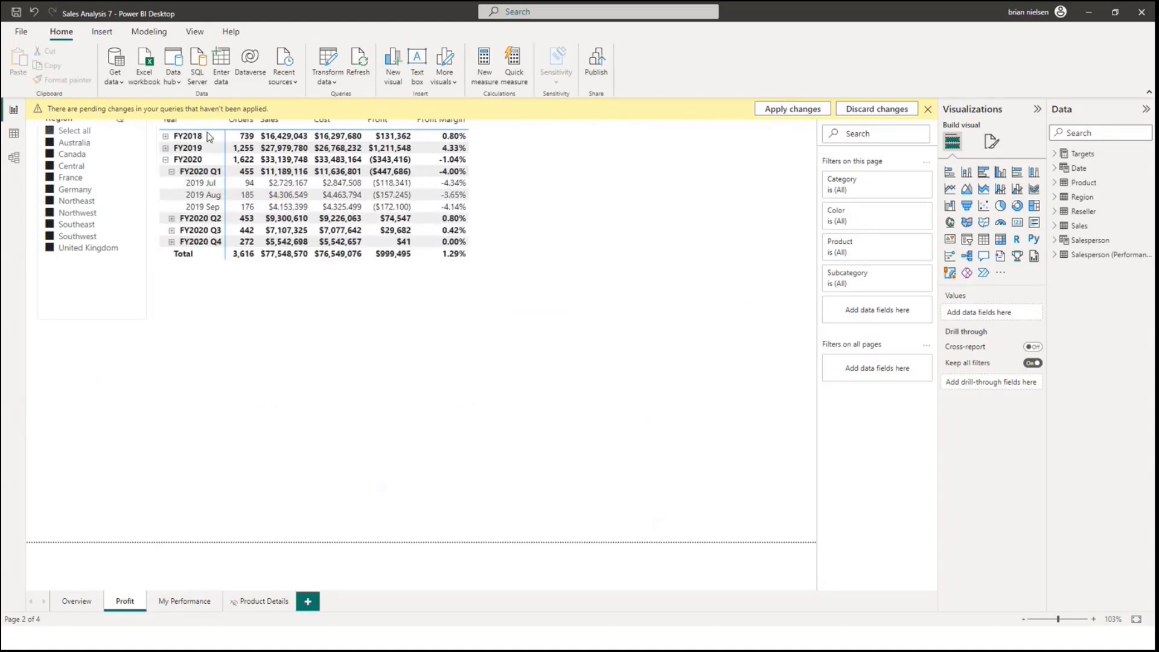
# Dismiss the pending-changes banner and examine the Profit matrix filtered by Canada and Australia in turn, restoring all regions.
pyautogui.click(928, 109)
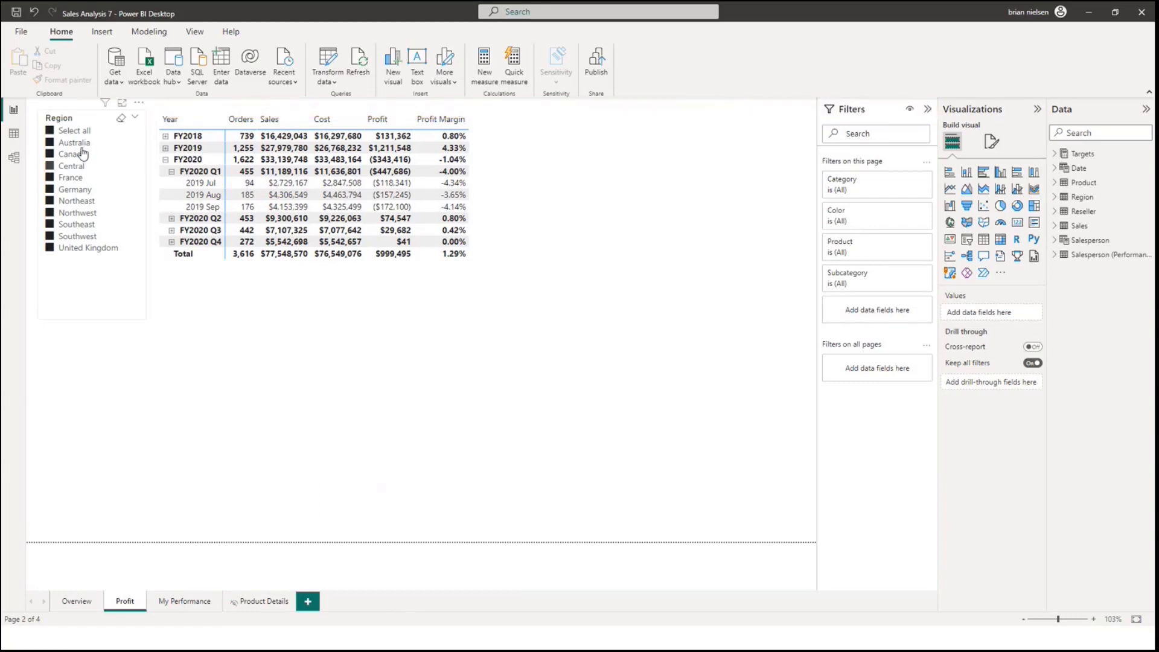
pyautogui.click(52, 124)
pyautogui.click(49, 145)
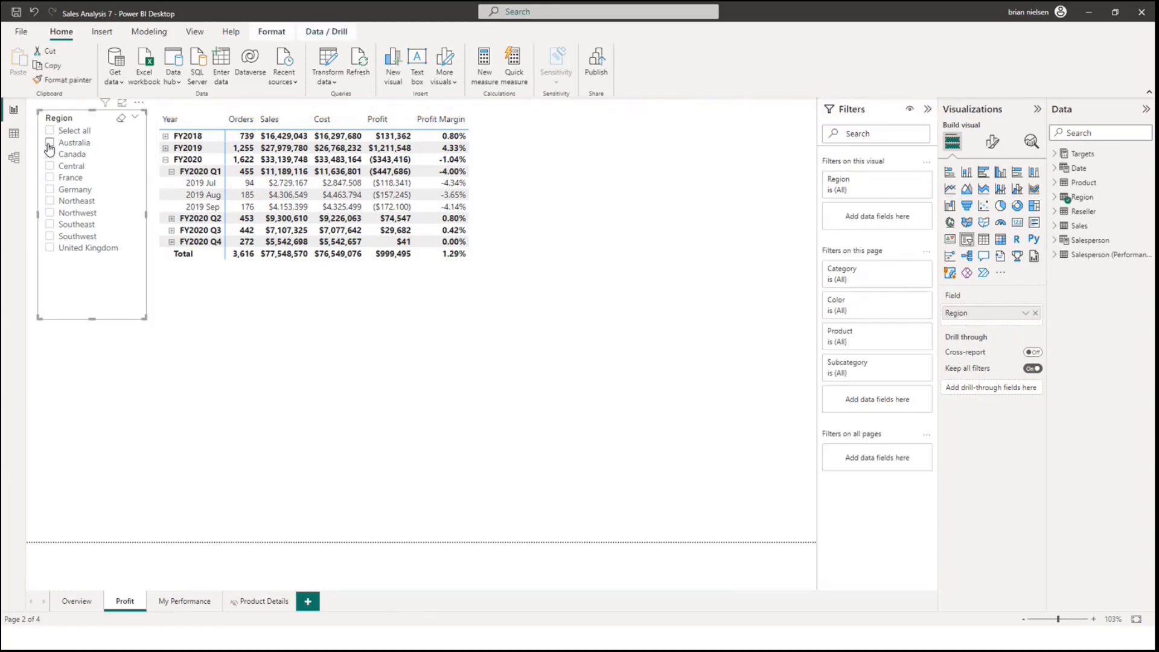
pyautogui.click(50, 154)
pyautogui.click(50, 143)
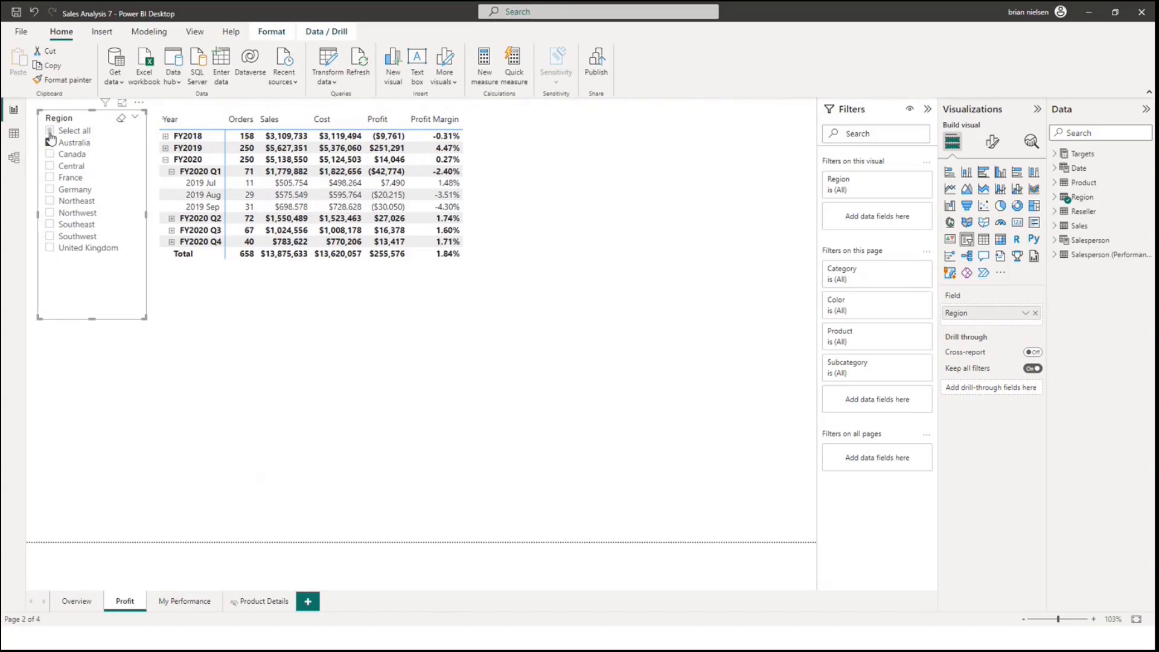
pyautogui.click(50, 131)
pyautogui.click(290, 451)
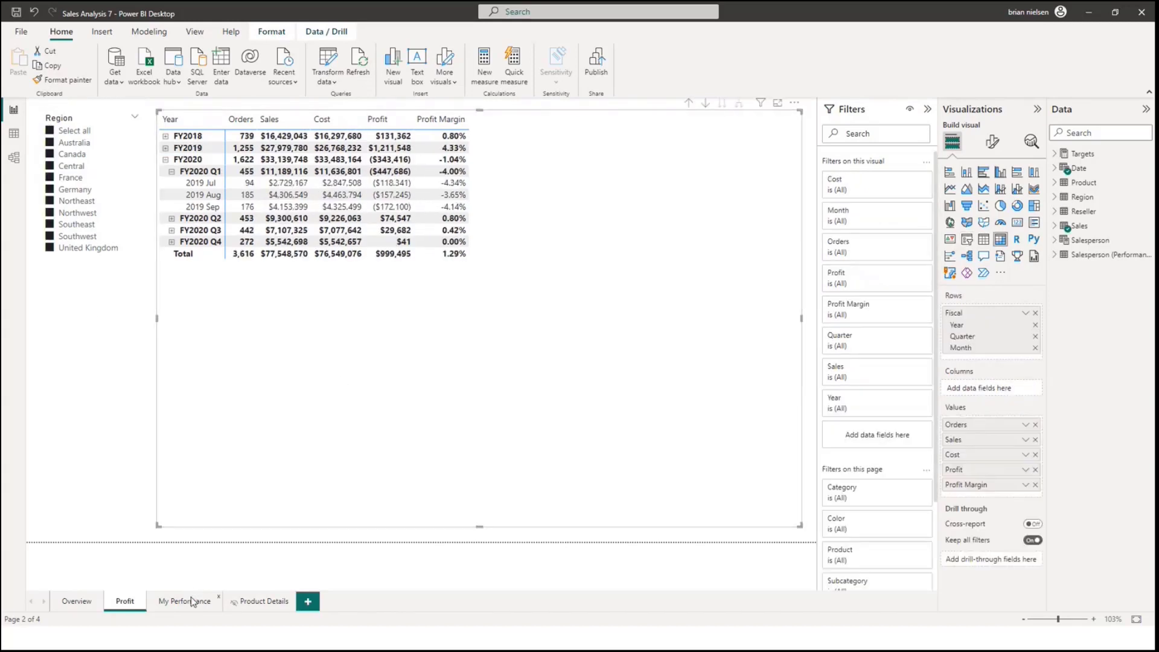
# Set the Year slicer on the My Performance page to FY2019.
pyautogui.click(190, 600)
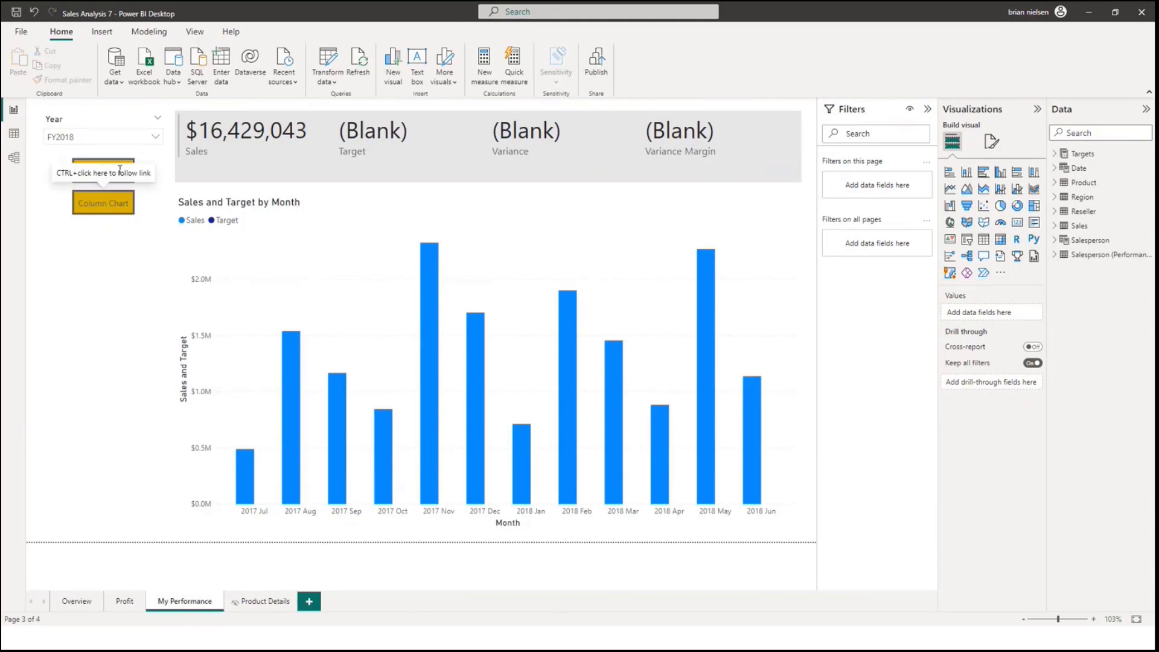
pyautogui.click(104, 205)
pyautogui.click(102, 174)
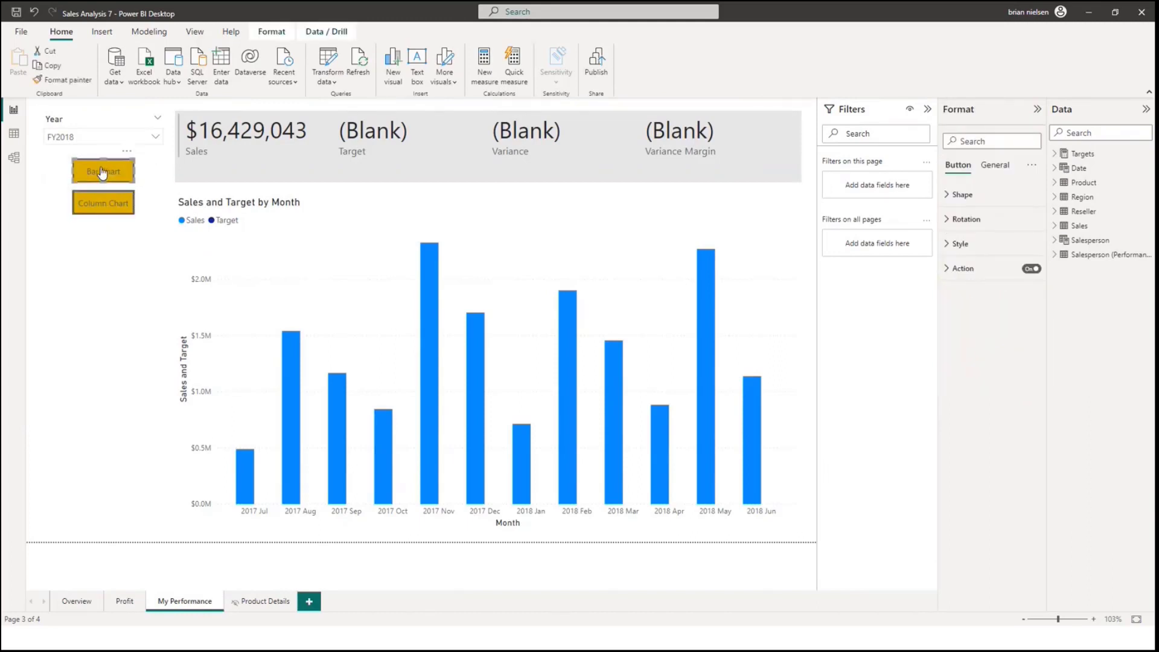
pyautogui.click(143, 138)
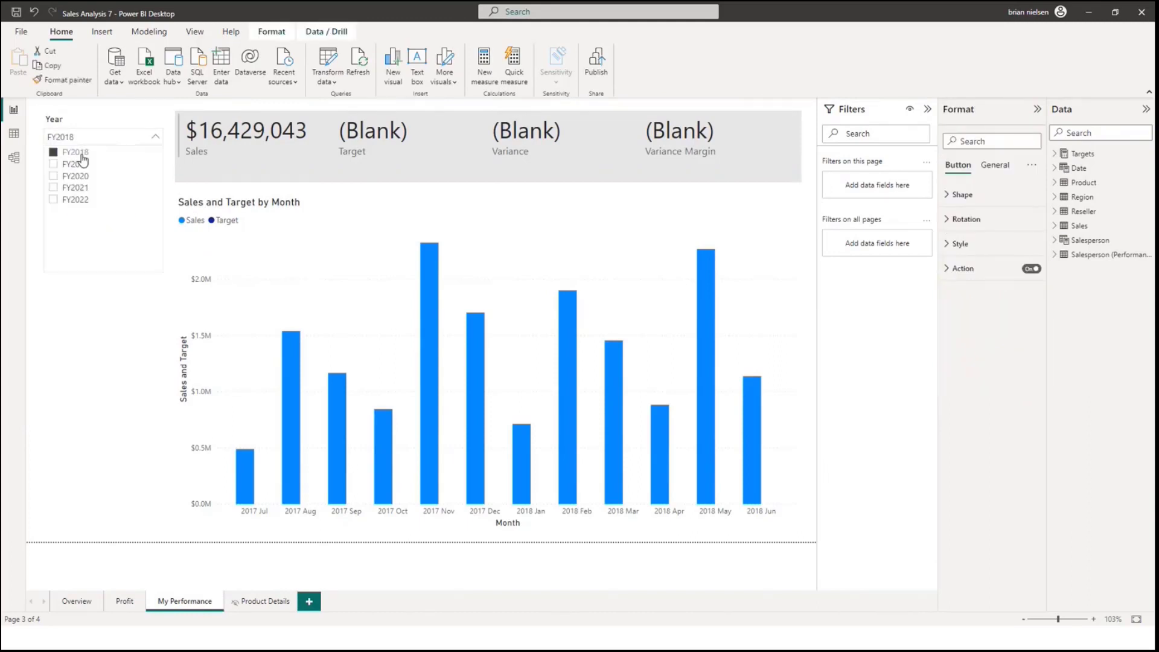
pyautogui.click(54, 163)
pyautogui.click(85, 307)
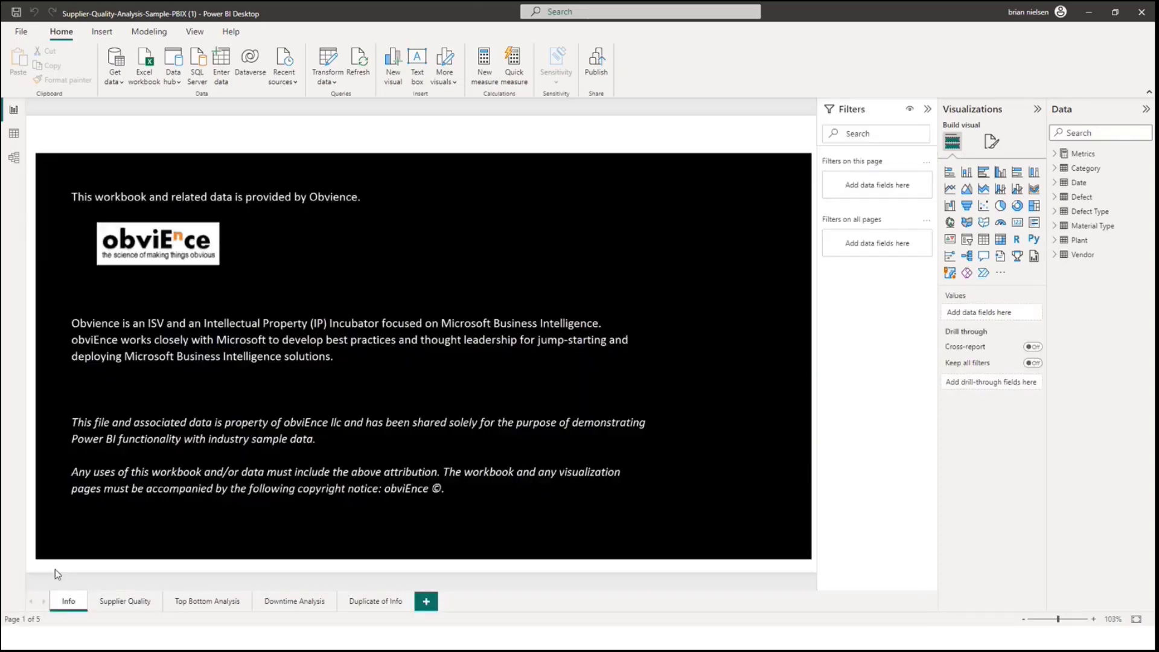
# Examine the Supplier Quality page's charts cross-filtered by the Impact column of the Carton material type, clearing the selection.
pyautogui.click(125, 602)
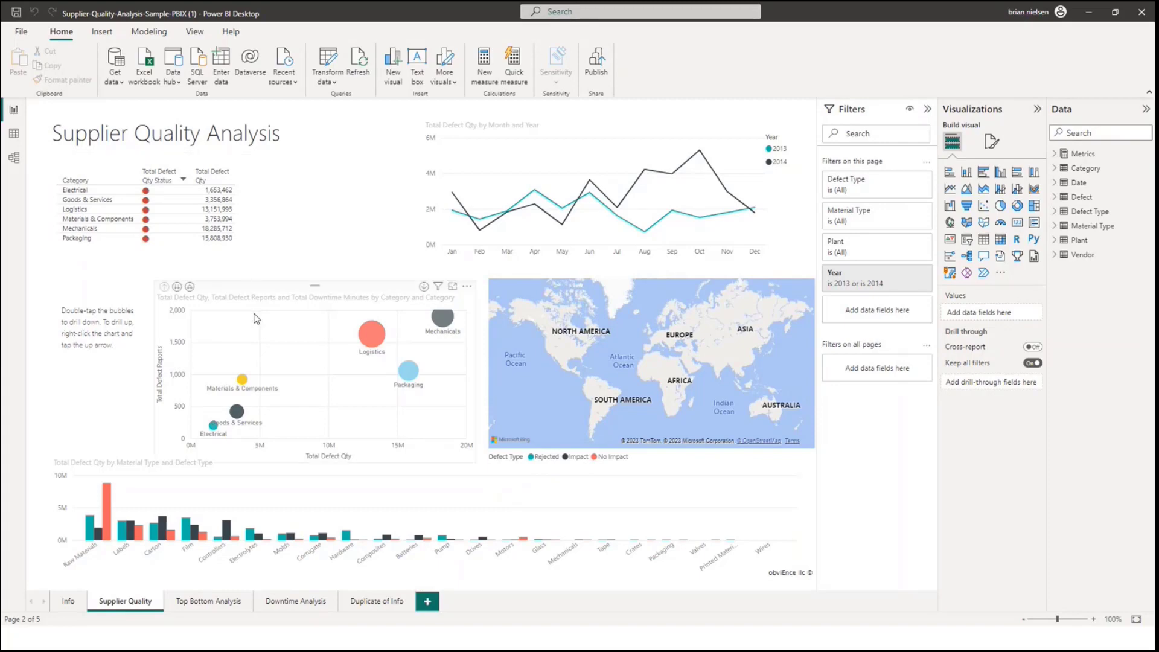
pyautogui.click(256, 318)
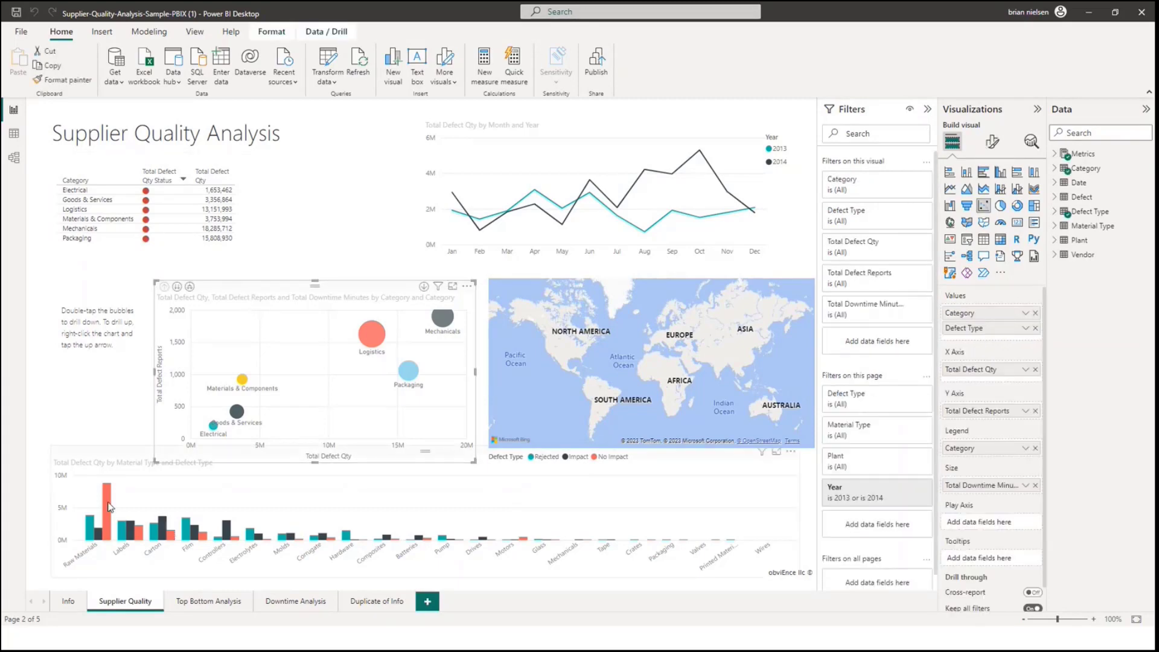
pyautogui.moveTo(109, 507)
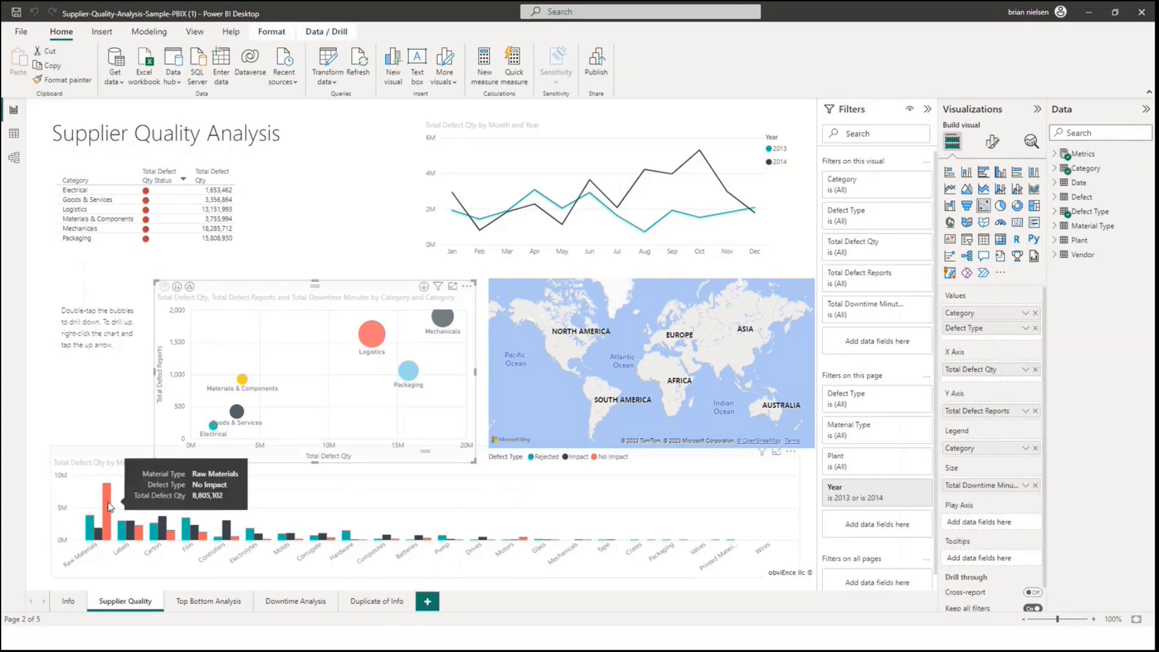
pyautogui.click(163, 532)
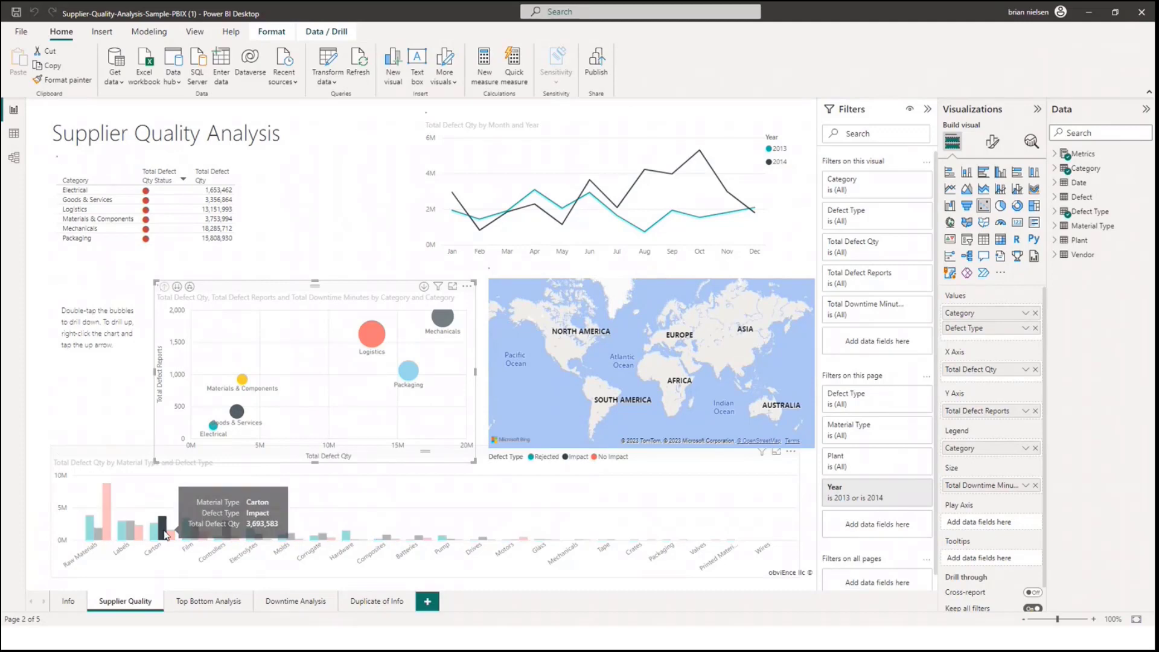
pyautogui.click(166, 534)
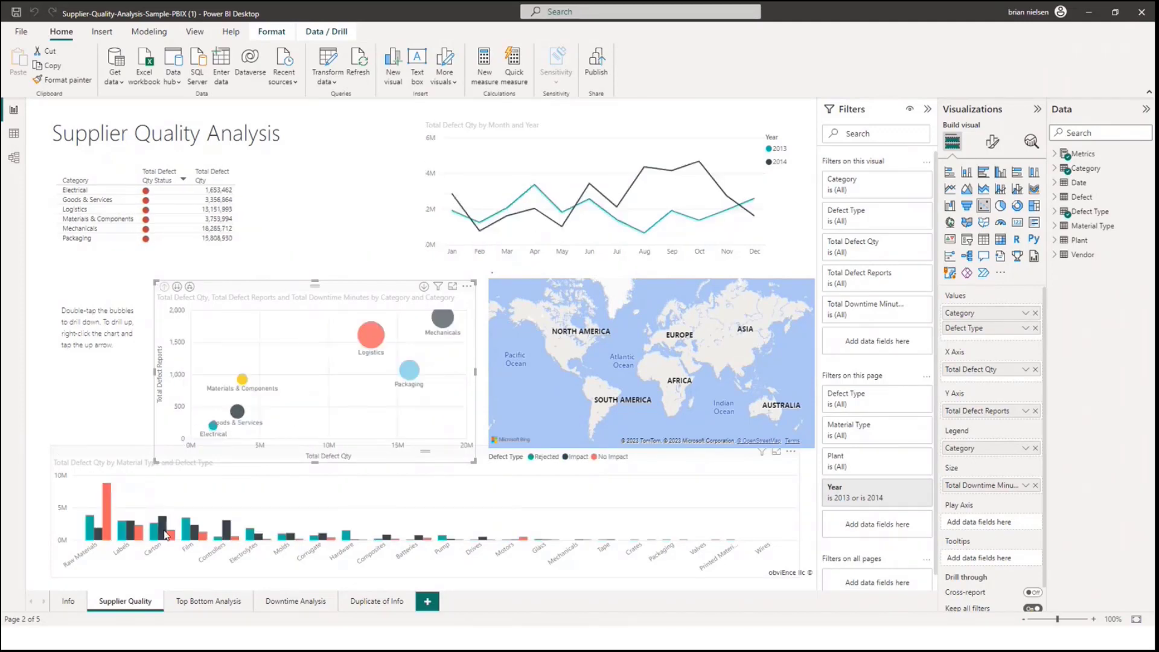
# Examine the Top Bottom Analysis page filtered by the Electrical, Logistics and Mechanicals categories in turn, clearing each filter.
pyautogui.click(201, 602)
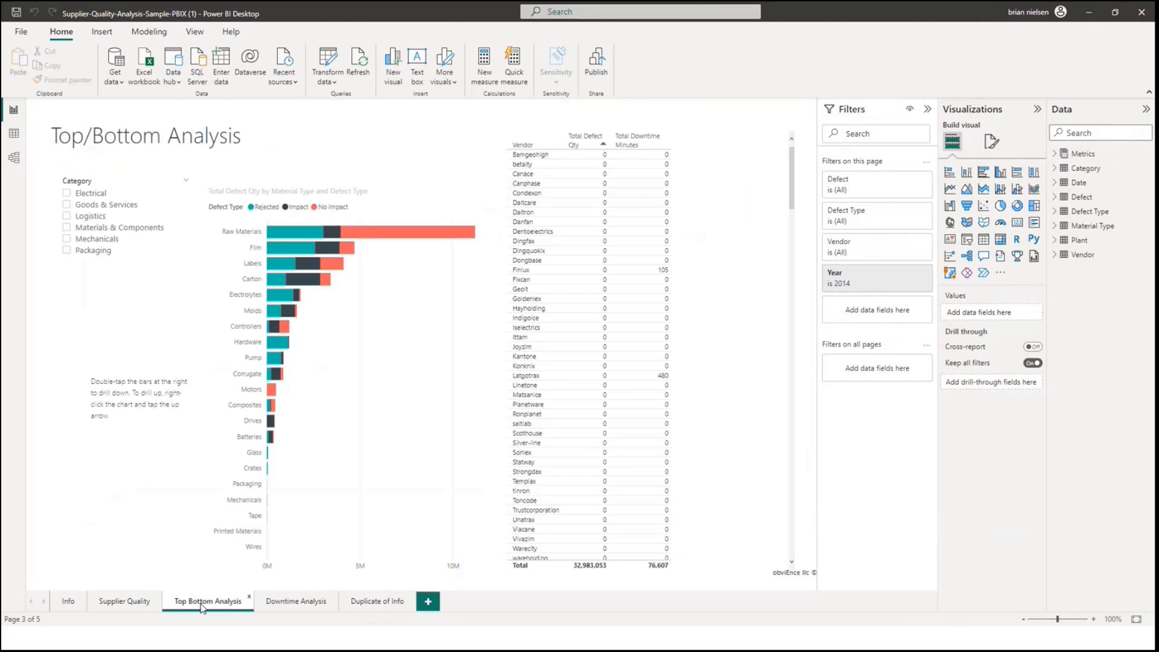
pyautogui.click(67, 193)
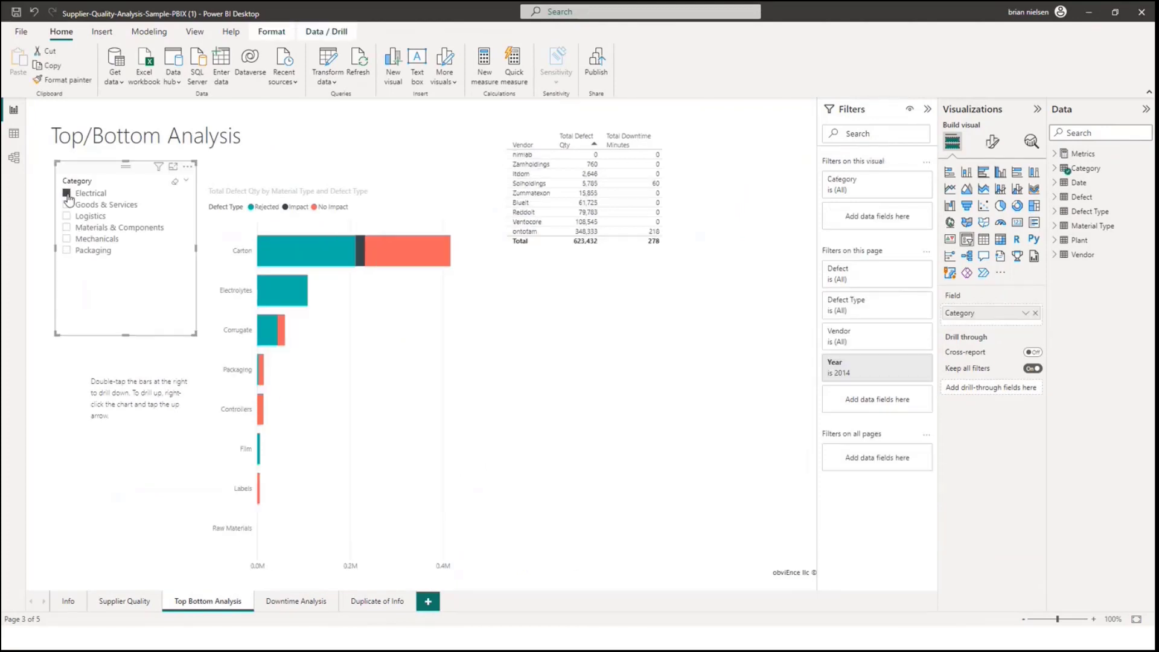
pyautogui.click(67, 194)
pyautogui.click(67, 217)
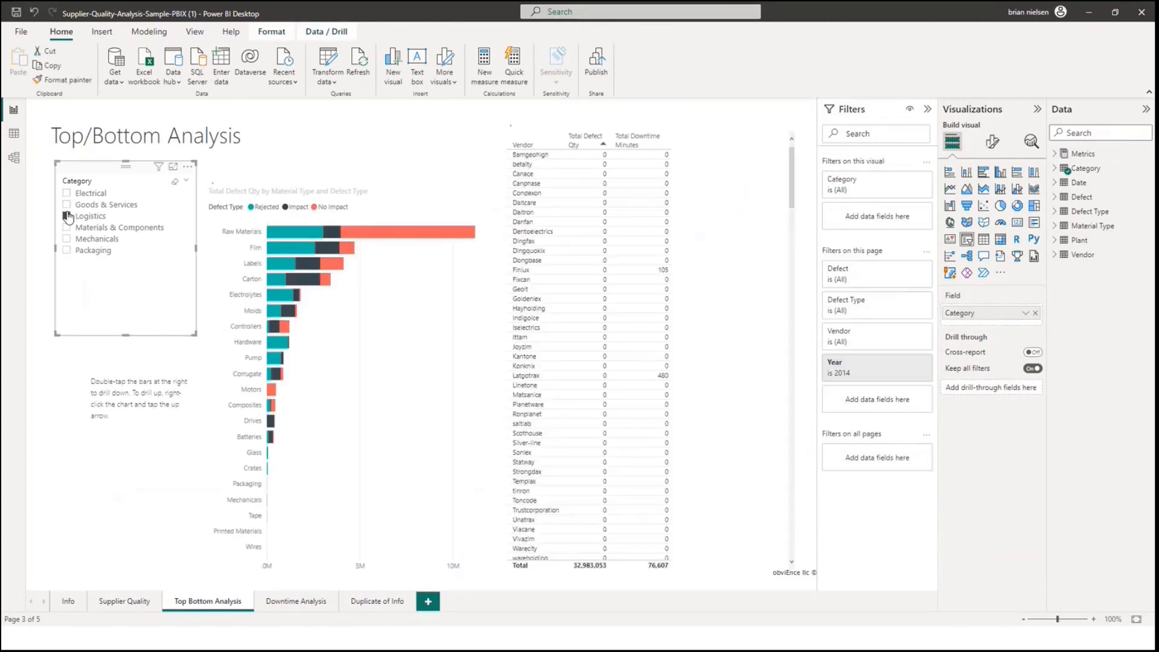
pyautogui.click(67, 216)
pyautogui.click(67, 239)
pyautogui.click(67, 239)
# Examine the Downtime Analysis page cross-filtered by the xx-way vendor bar and the Raw Materials defect column, clearing each selection.
pyautogui.click(295, 601)
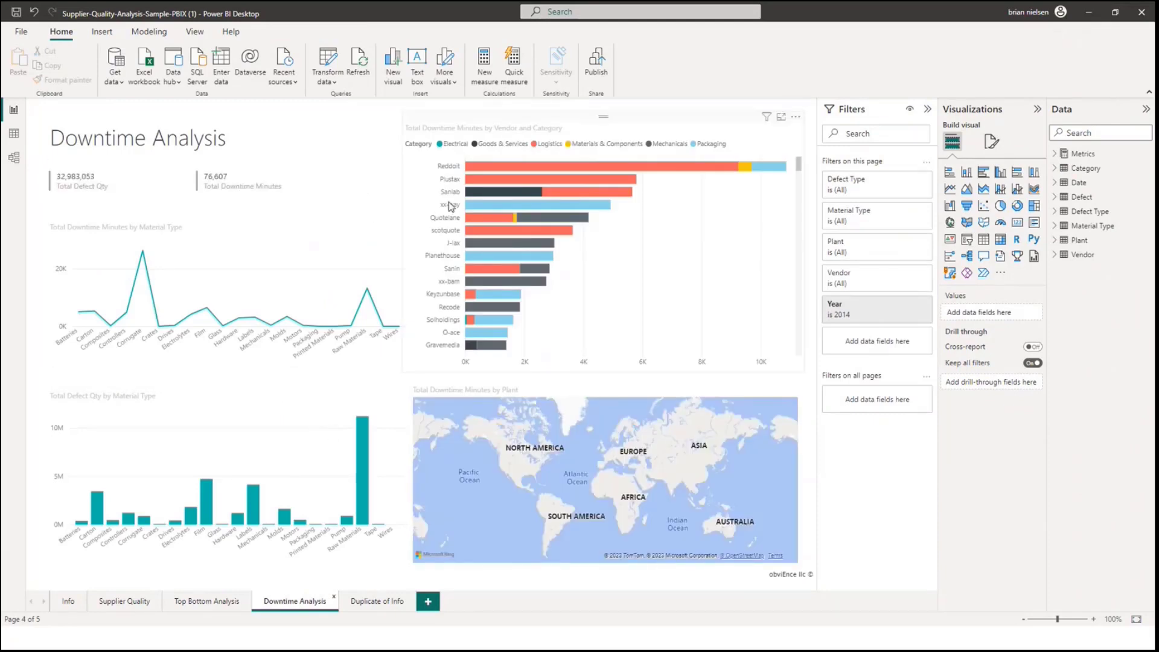
pyautogui.click(479, 204)
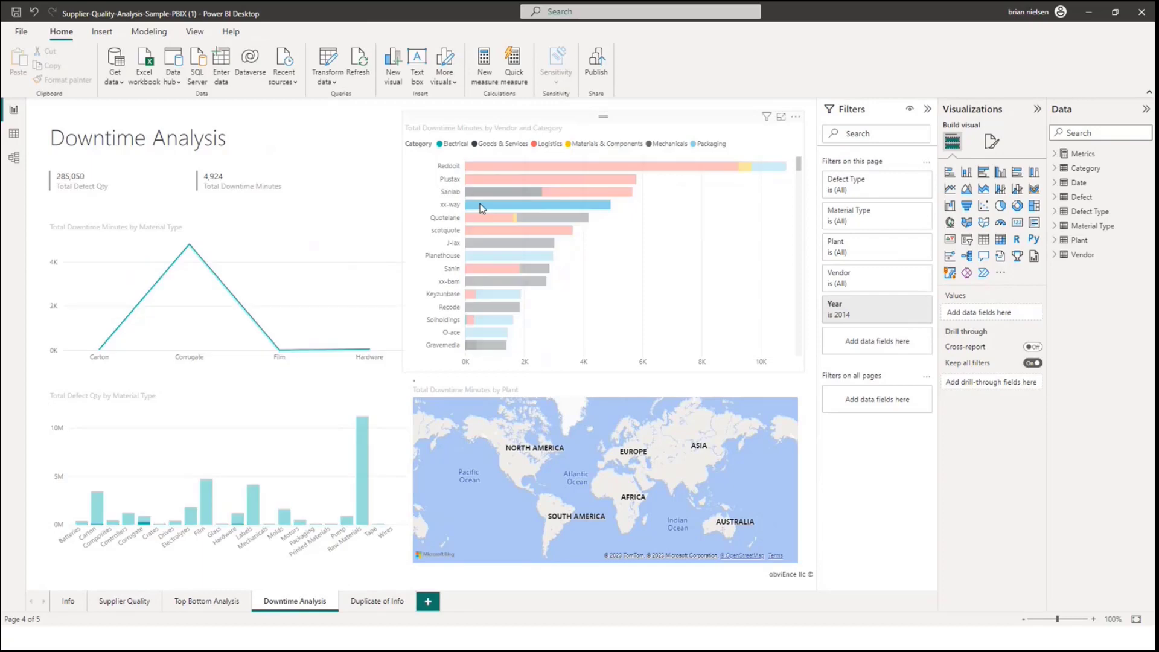
pyautogui.click(480, 204)
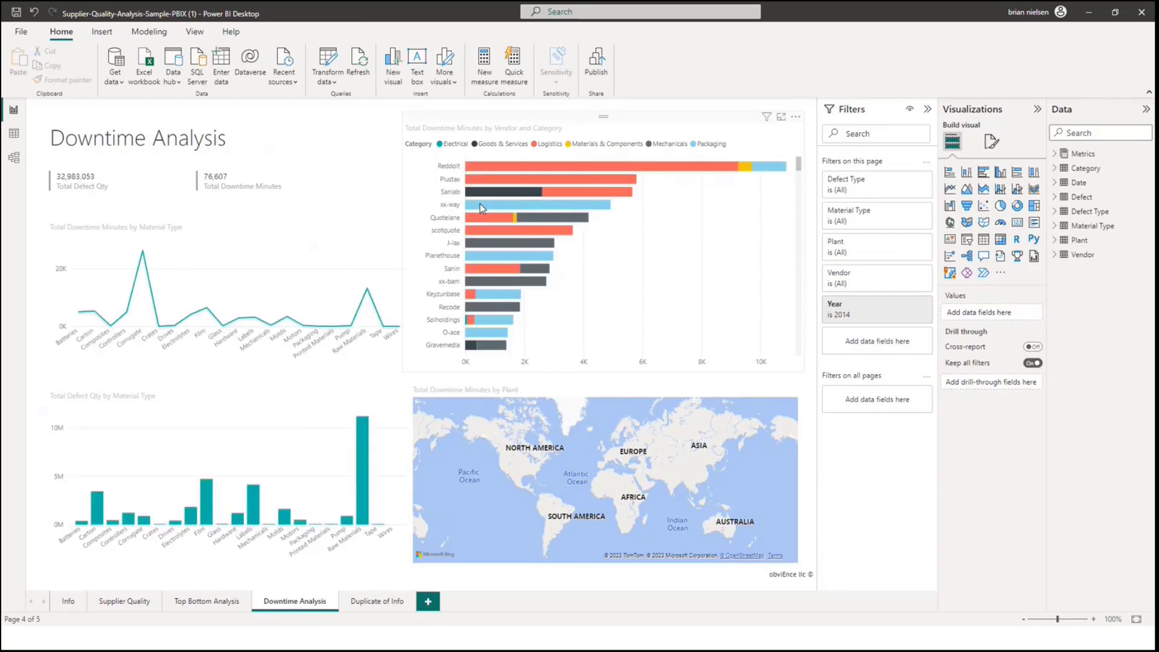
pyautogui.click(370, 469)
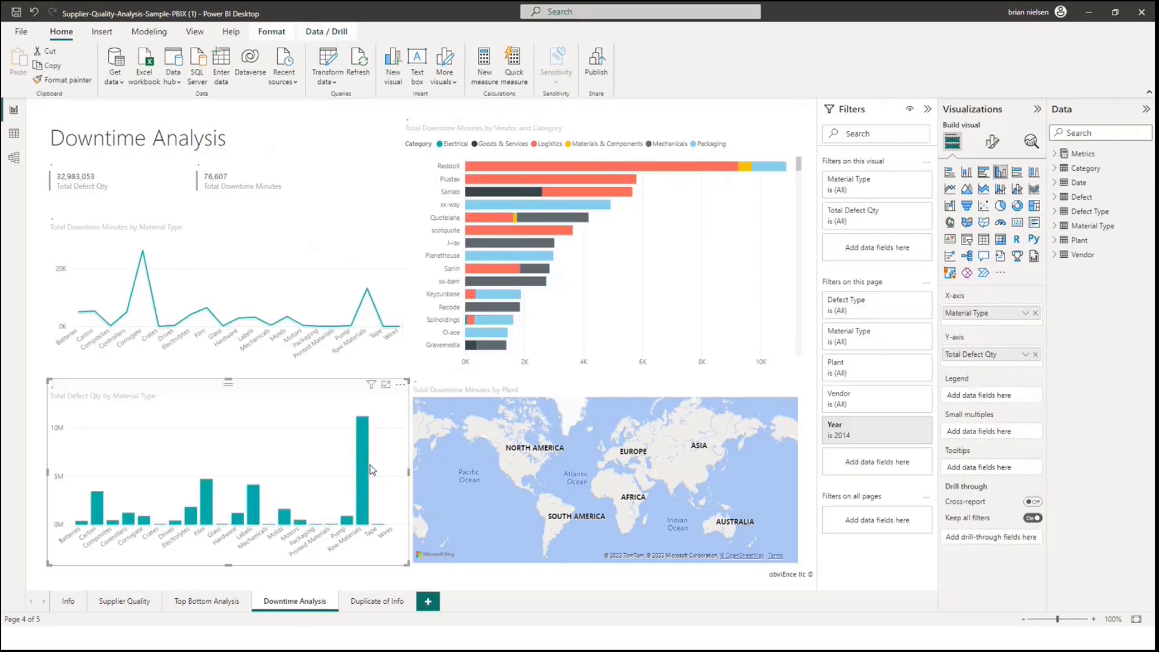
pyautogui.click(361, 474)
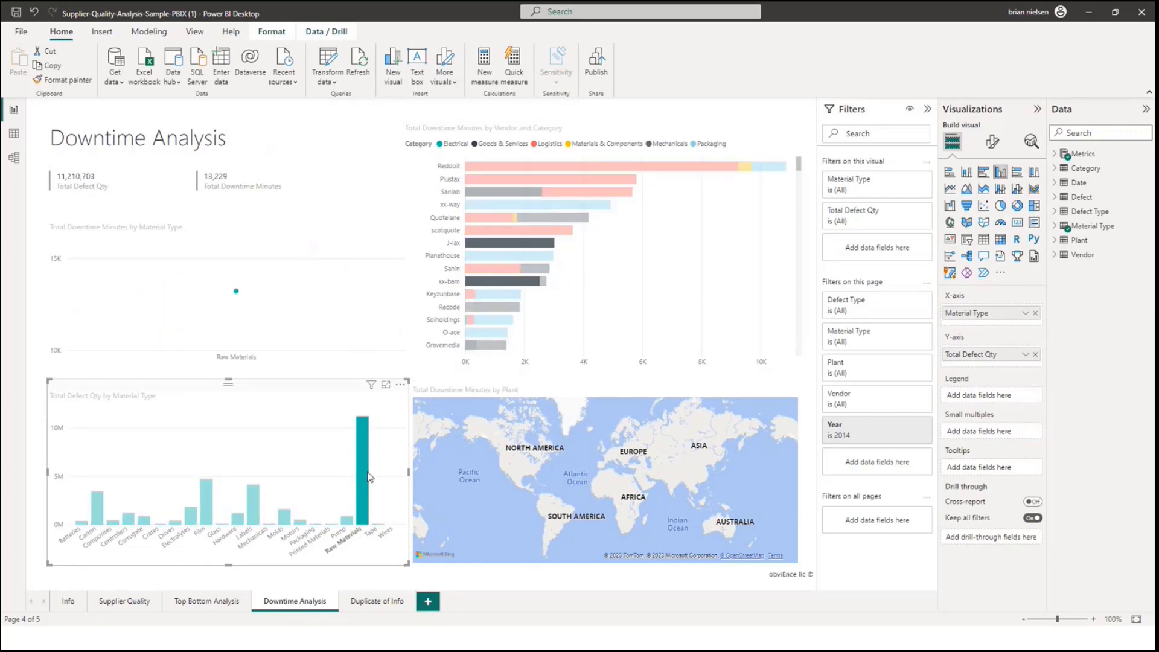
pyautogui.click(364, 476)
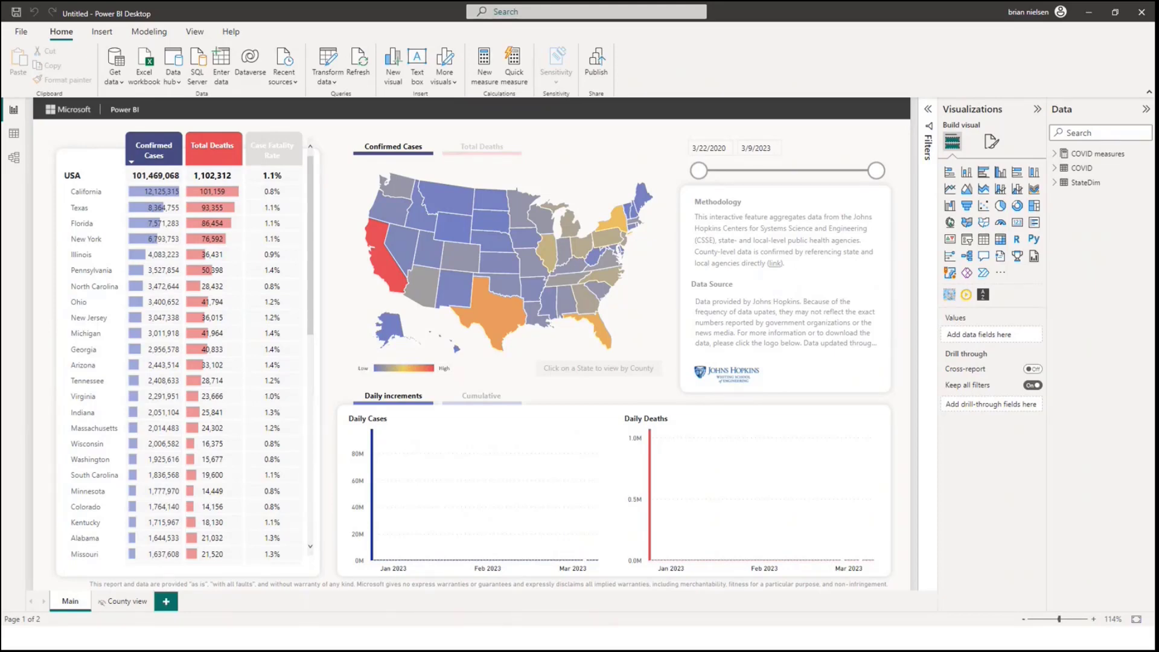
# Examine the COVID report's map and daily charts cross-filtered by California, Texas, Florida and North Carolina in turn.
pyautogui.click(87, 191)
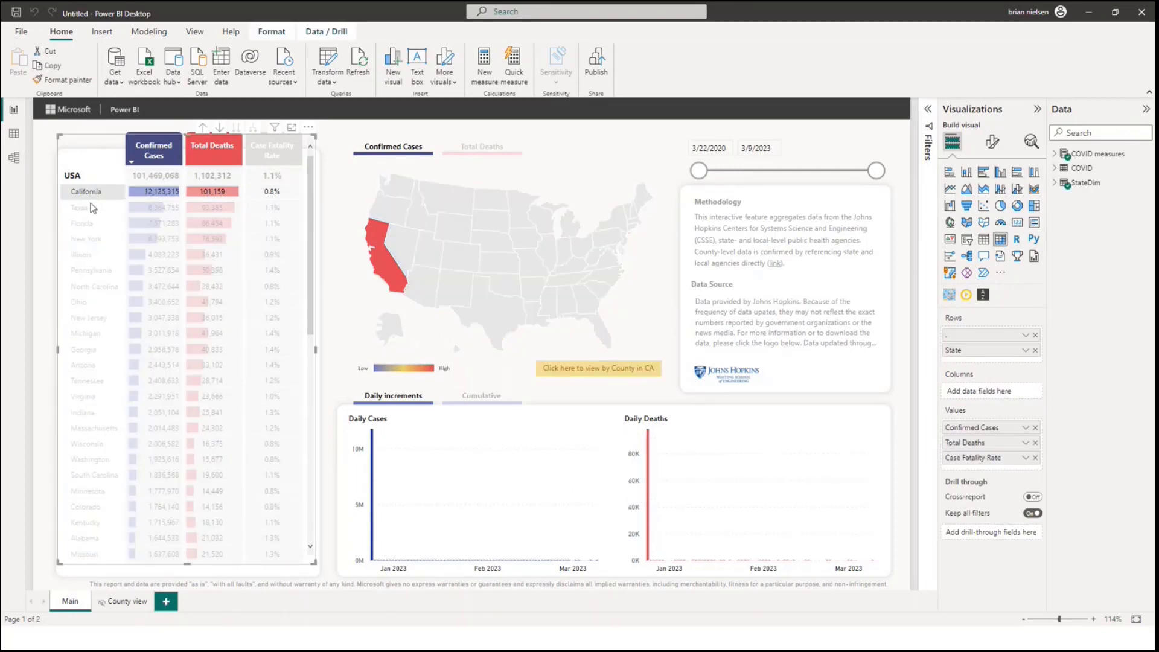
pyautogui.click(90, 208)
pyautogui.click(86, 225)
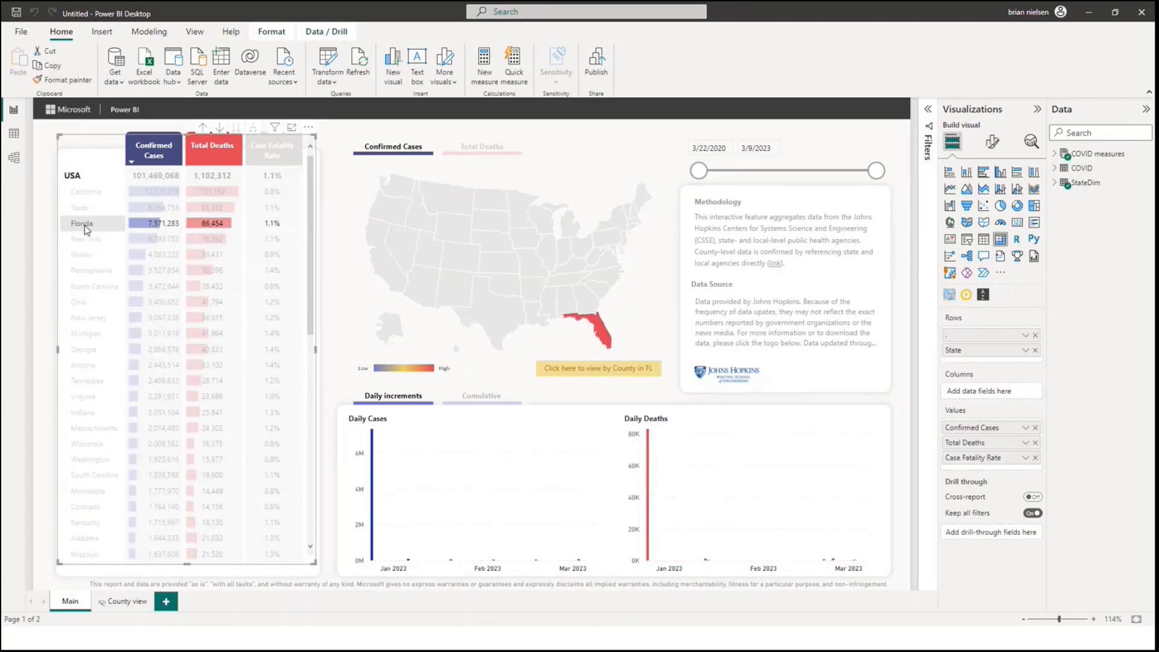
pyautogui.click(75, 287)
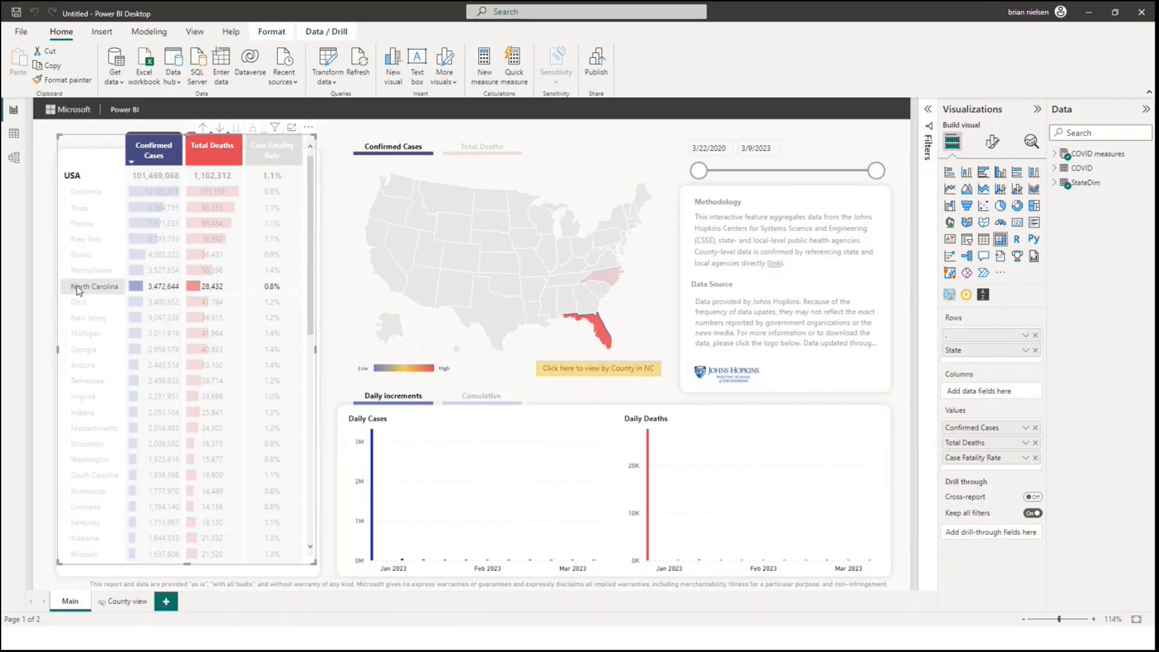
# Examine the County view page filtered by DuPage County and Will County in turn, and return to the Main page.
pyautogui.click(126, 605)
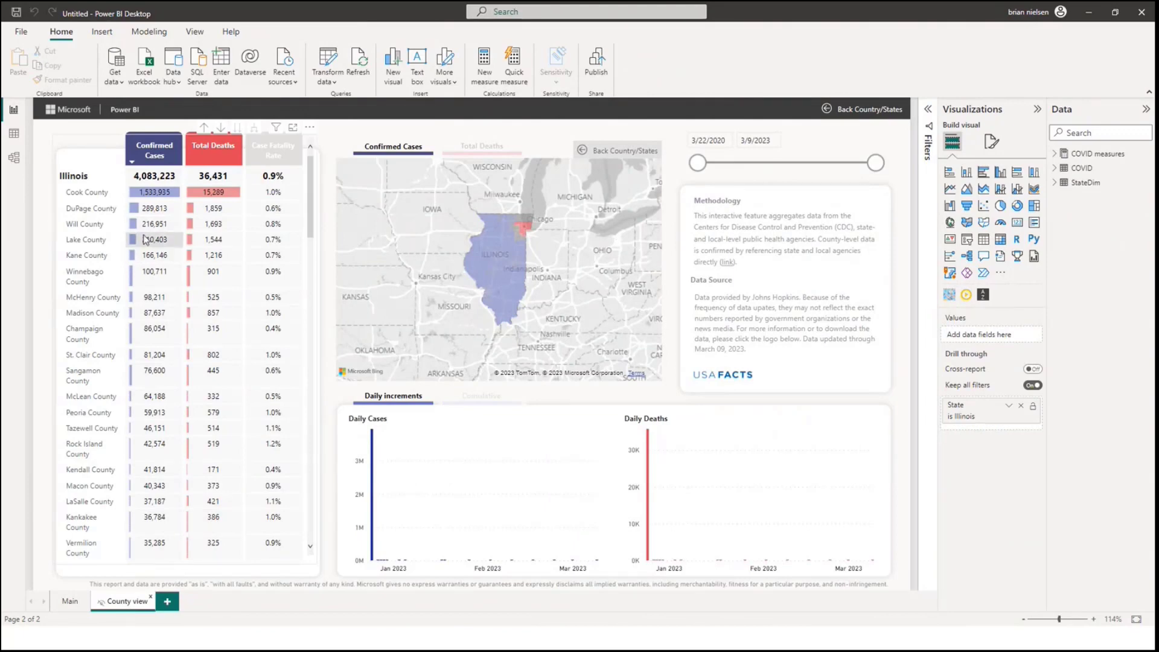
pyautogui.click(90, 201)
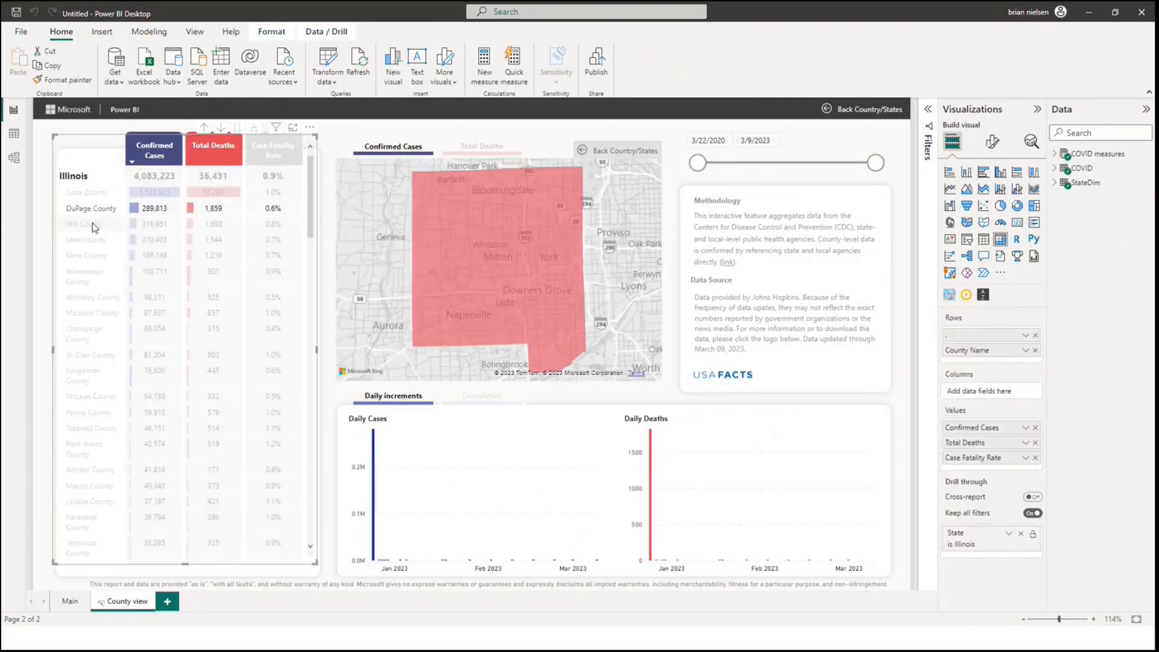
pyautogui.click(92, 223)
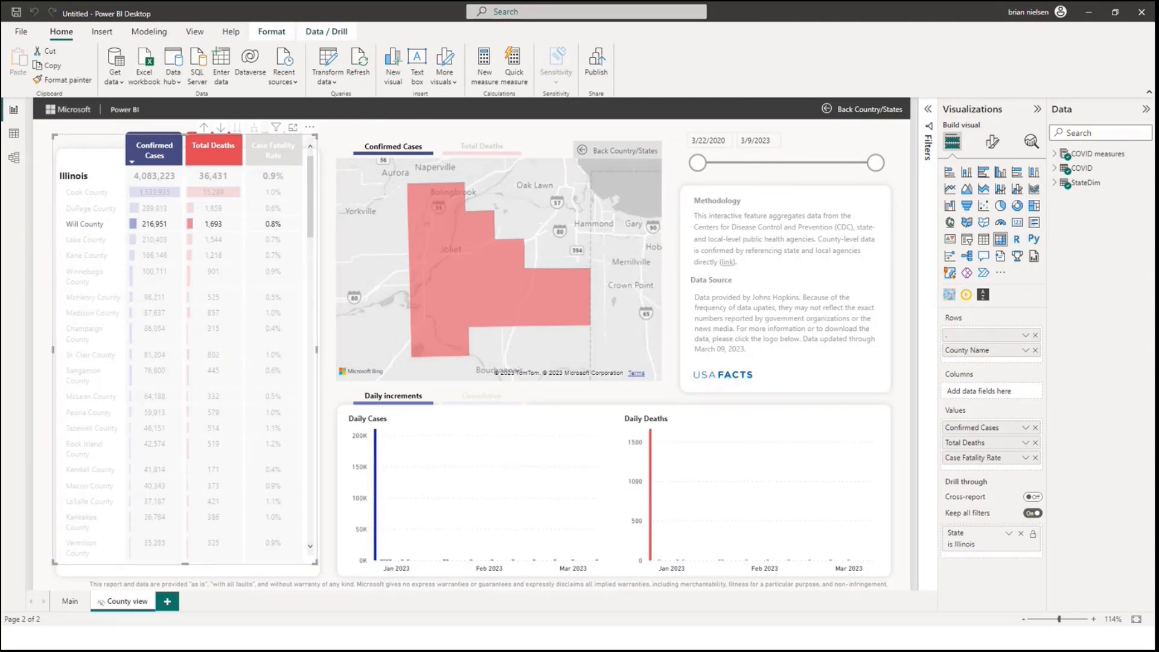
pyautogui.click(70, 602)
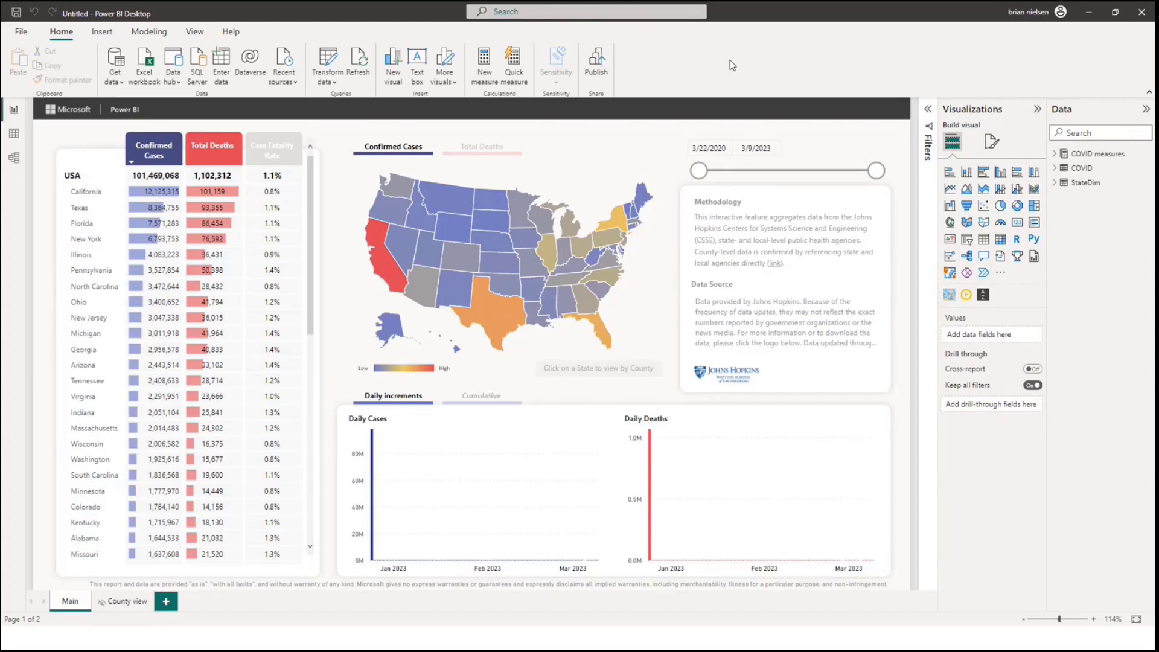
# Start publishing the COVID report and save it as a Power BI file named example.
pyautogui.click(598, 66)
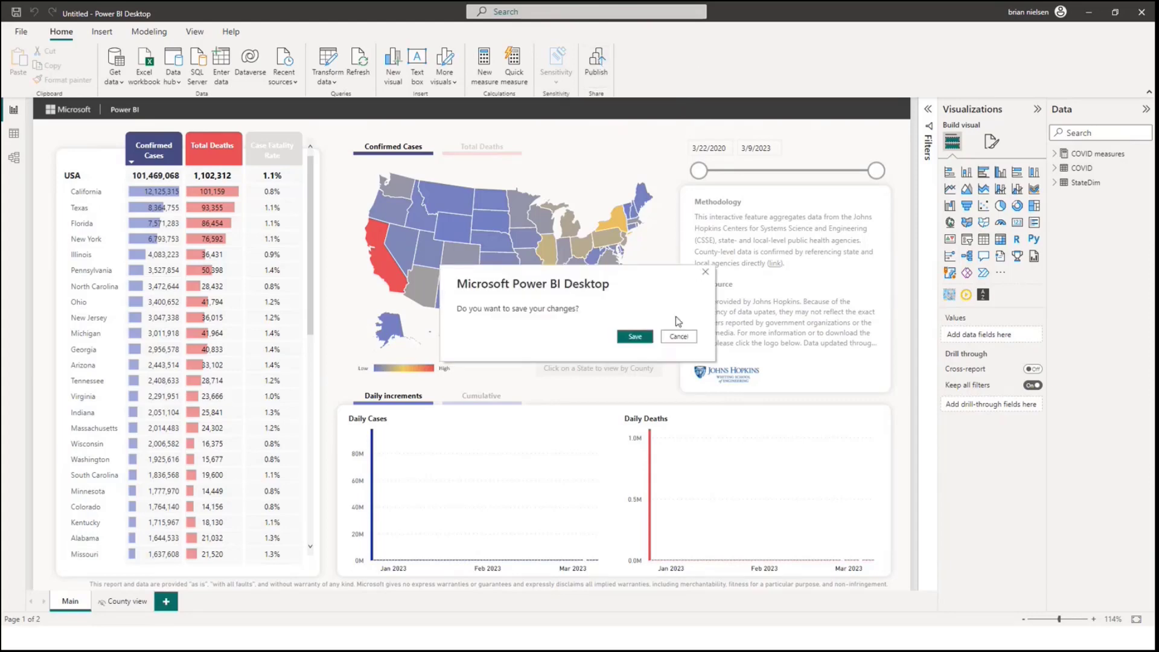
pyautogui.click(635, 337)
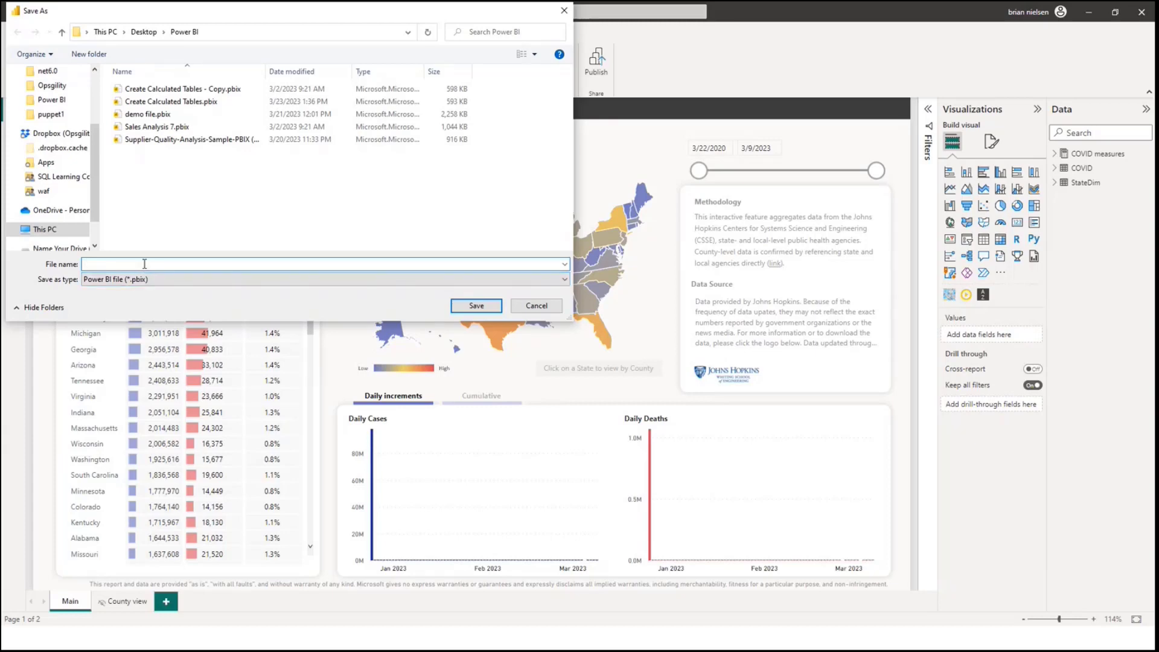
pyautogui.write('exampl')
pyautogui.press('Return')
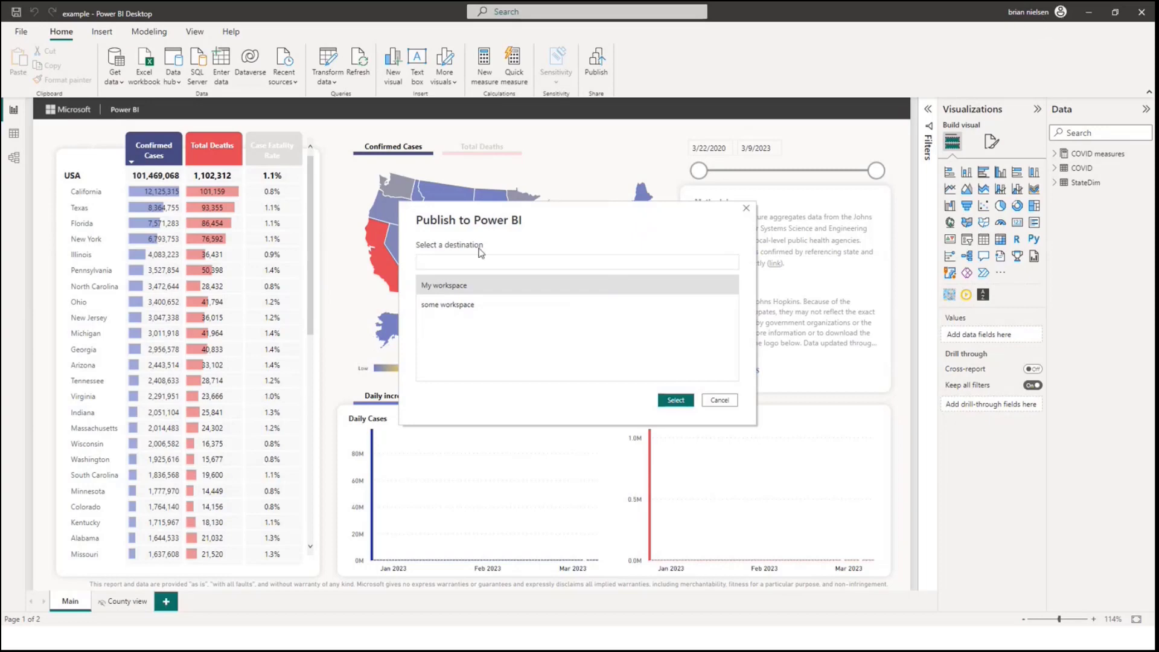
# Publish the example report to My workspace.
pyautogui.click(677, 401)
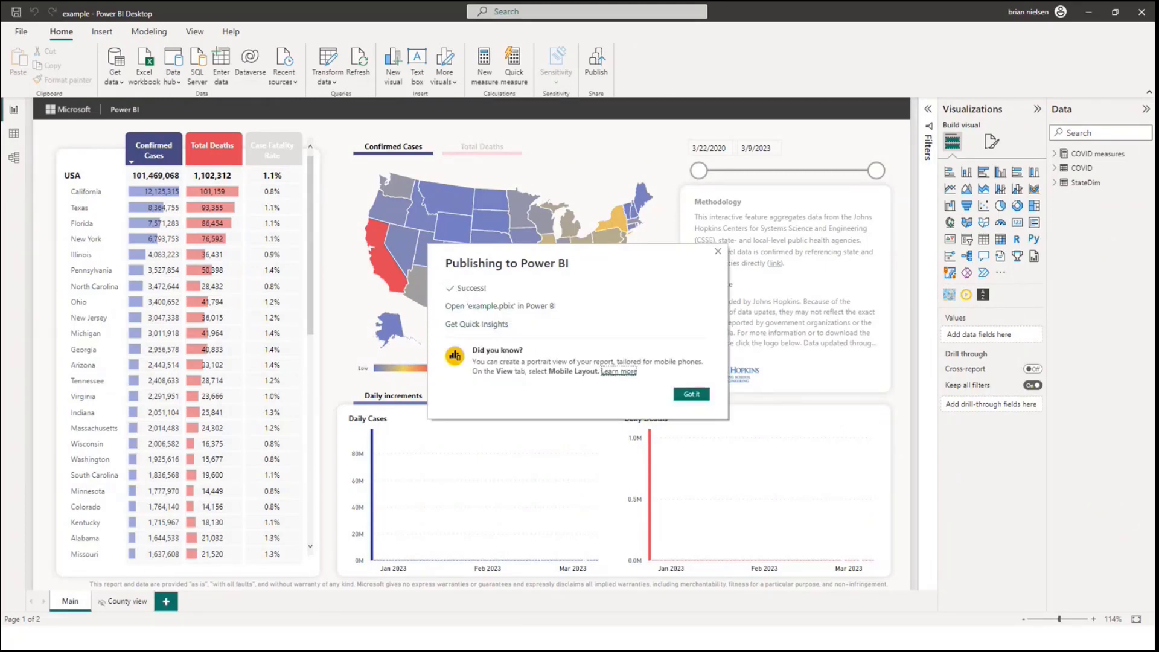
# Switch to the Power BI service in the browser and open the published example report from the example dataset's related reports.
pyautogui.moveTo(1158, 137); pyautogui.dragTo(544, 72)
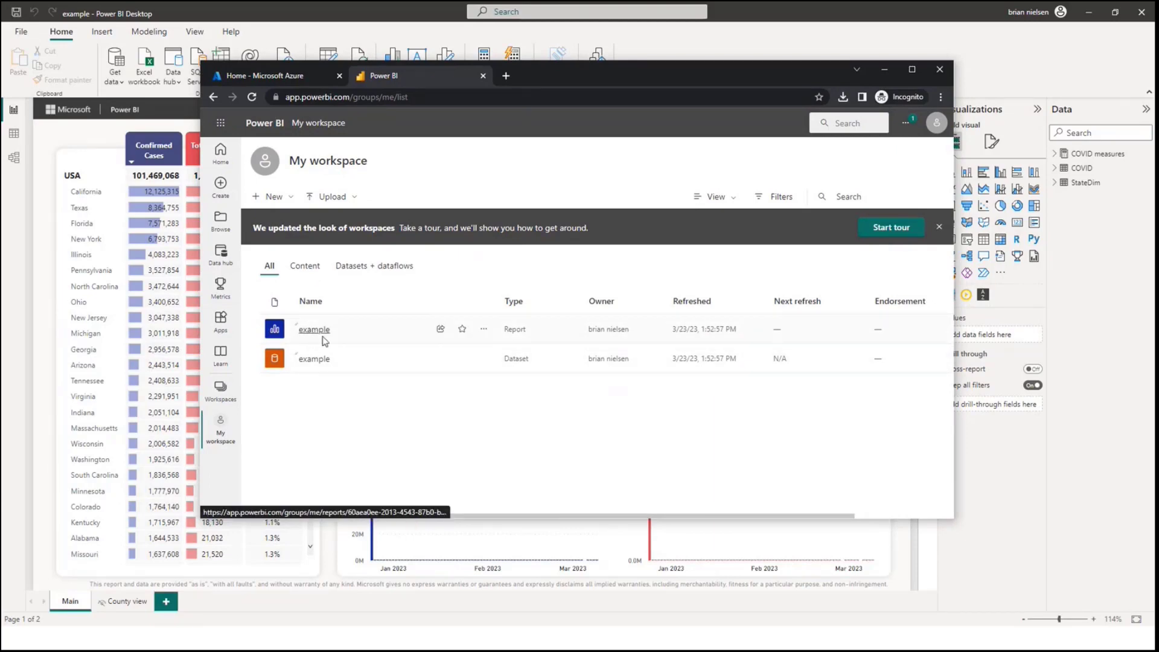
pyautogui.doubleClick(595, 77)
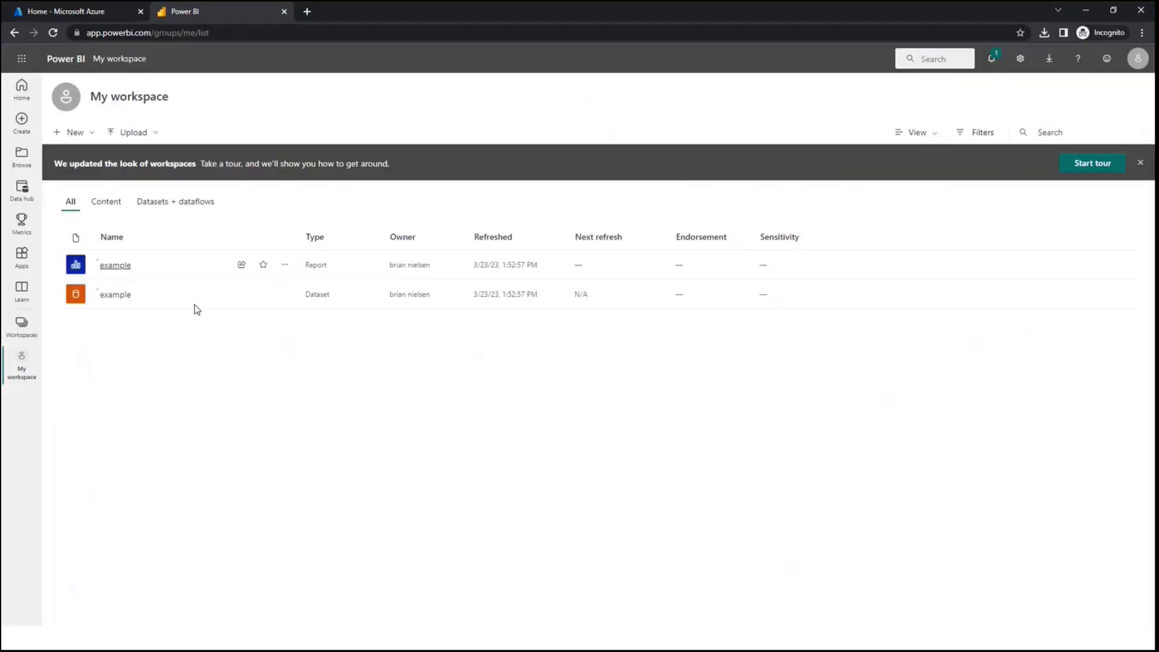
pyautogui.click(117, 294)
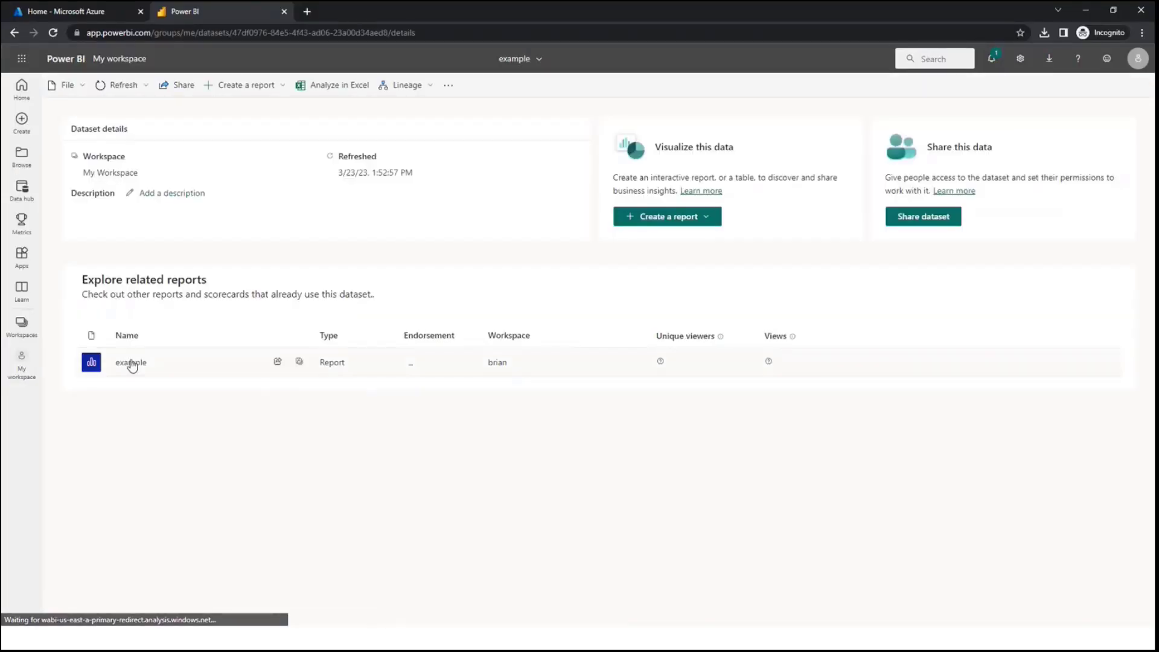
pyautogui.click(130, 363)
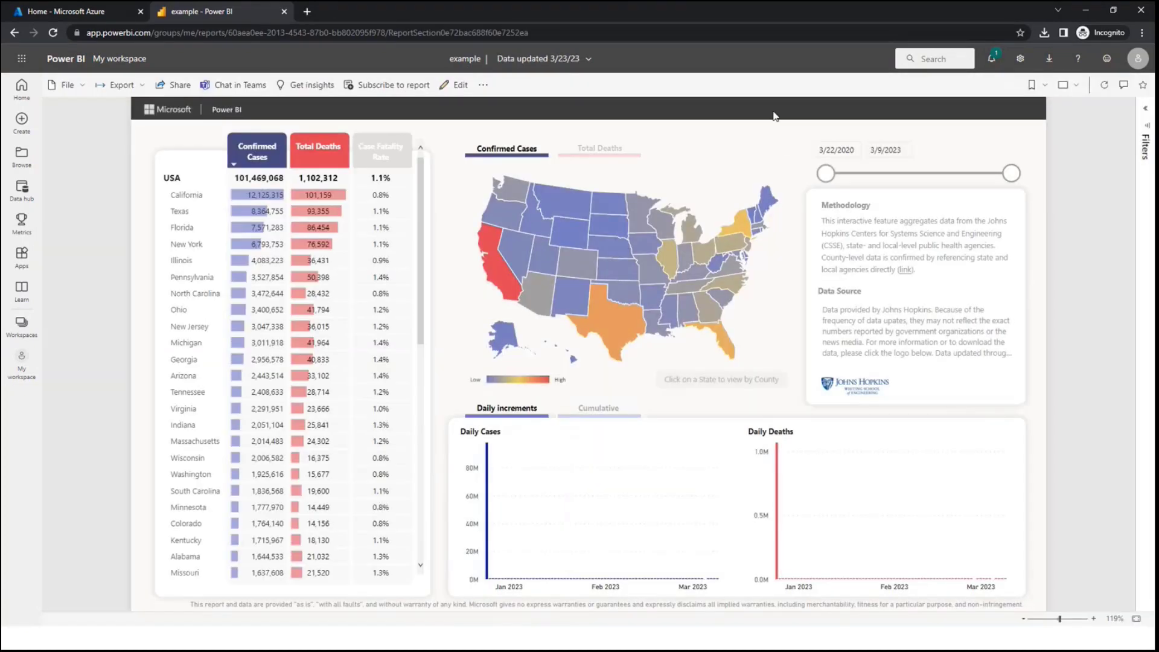
# Examine the published report's map and daily charts cross-filtered by California, Texas and Florida in turn, and clear the selection.
pyautogui.click(186, 198)
pyautogui.click(186, 210)
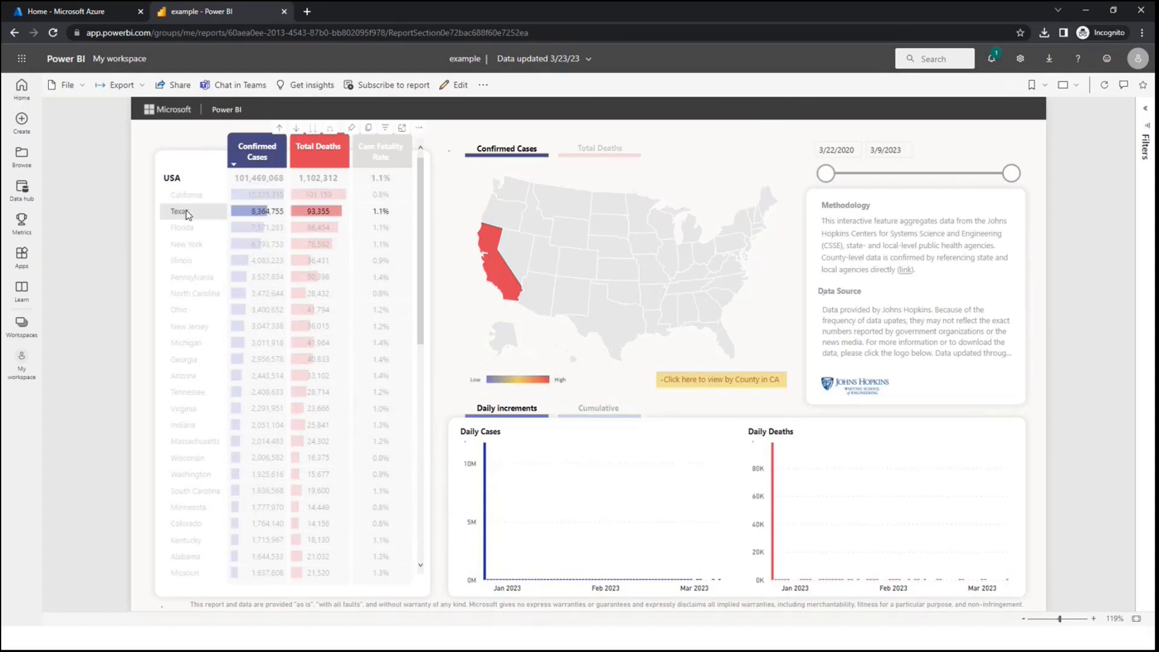
pyautogui.click(188, 232)
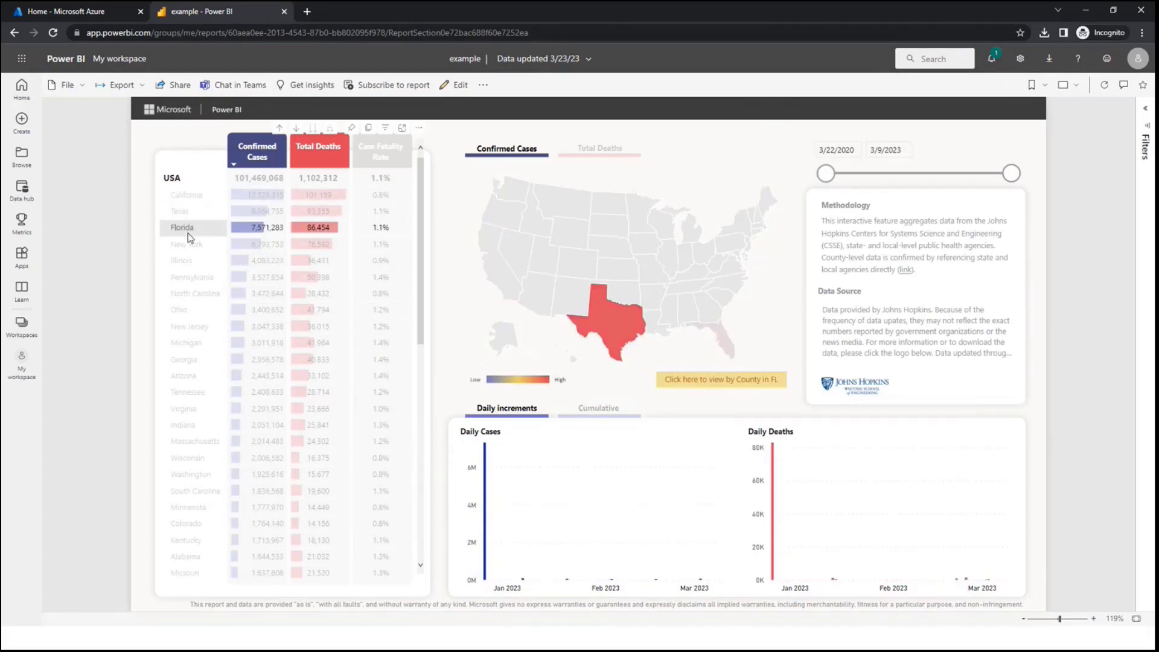
pyautogui.click(187, 233)
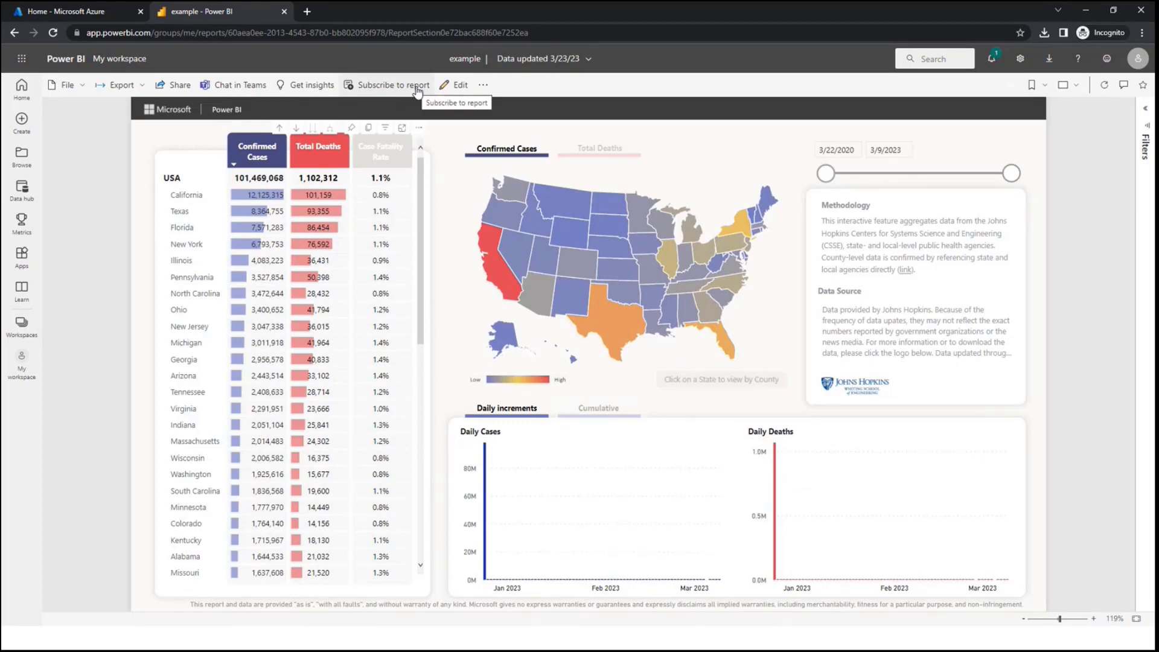
# Try to share the published example report and dismiss the Power BI Pro upgrade offer.
pyautogui.click(162, 85)
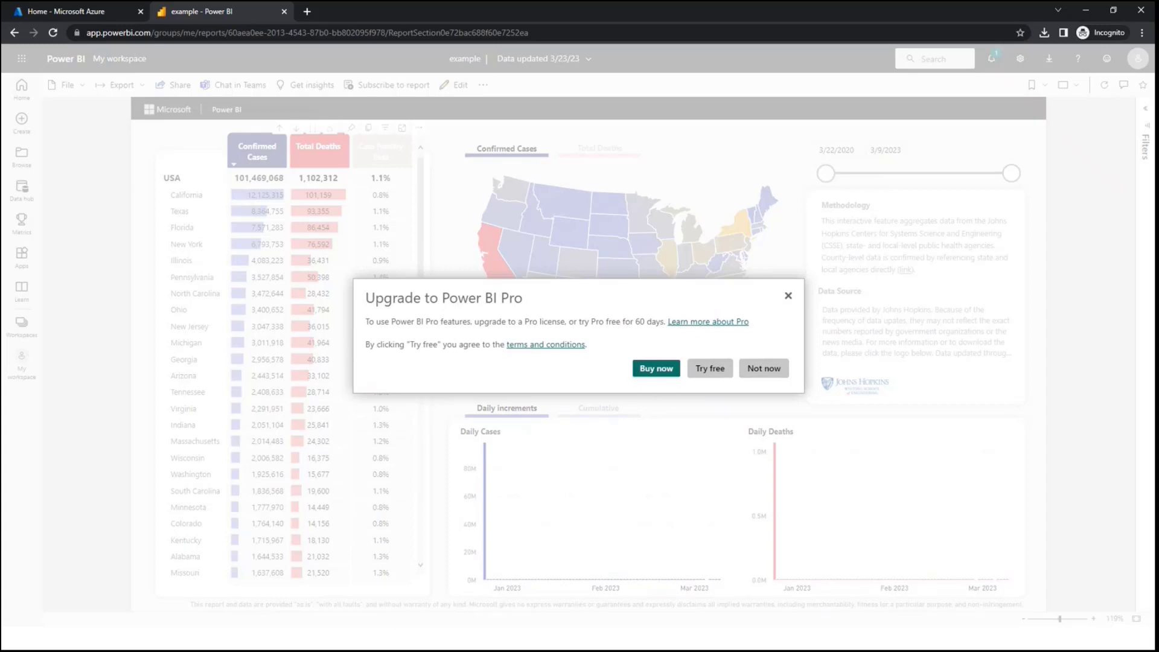
pyautogui.moveTo(0, 269); pyautogui.dragTo(348, 270)
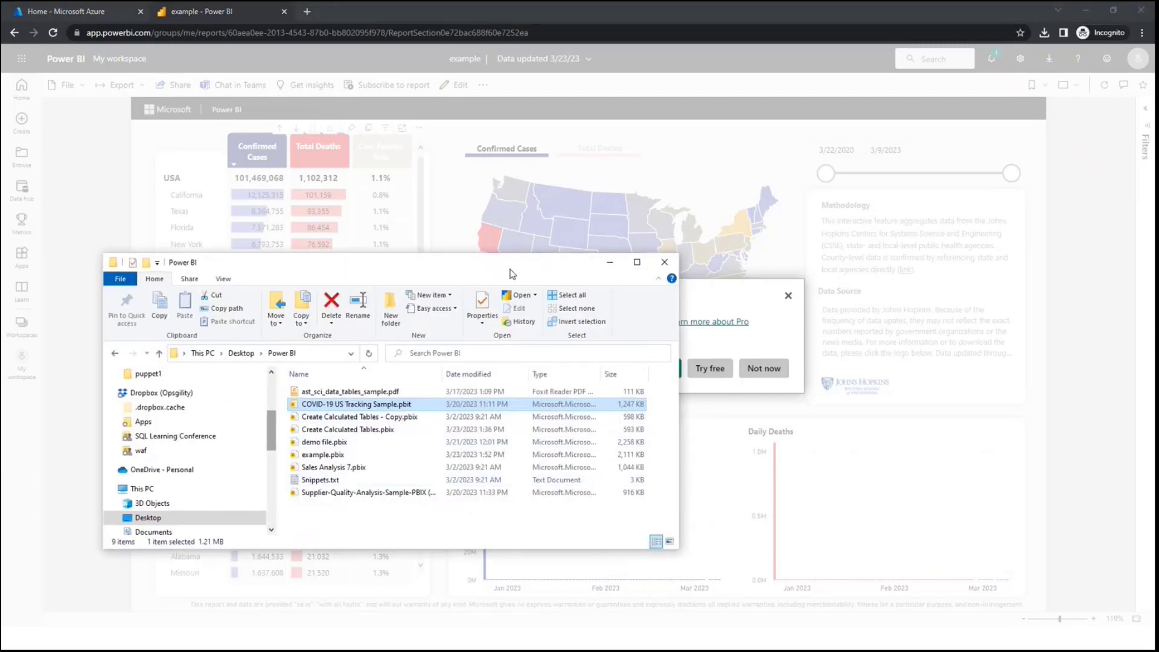
pyautogui.moveTo(510, 262); pyautogui.dragTo(0, 259)
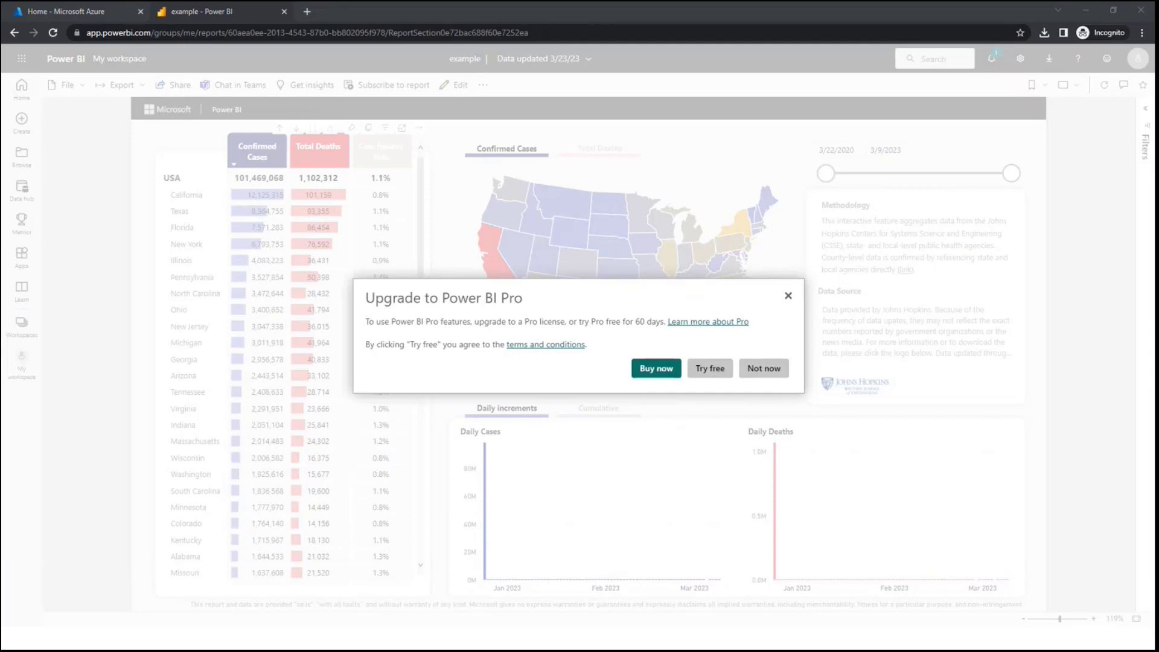
pyautogui.click(789, 297)
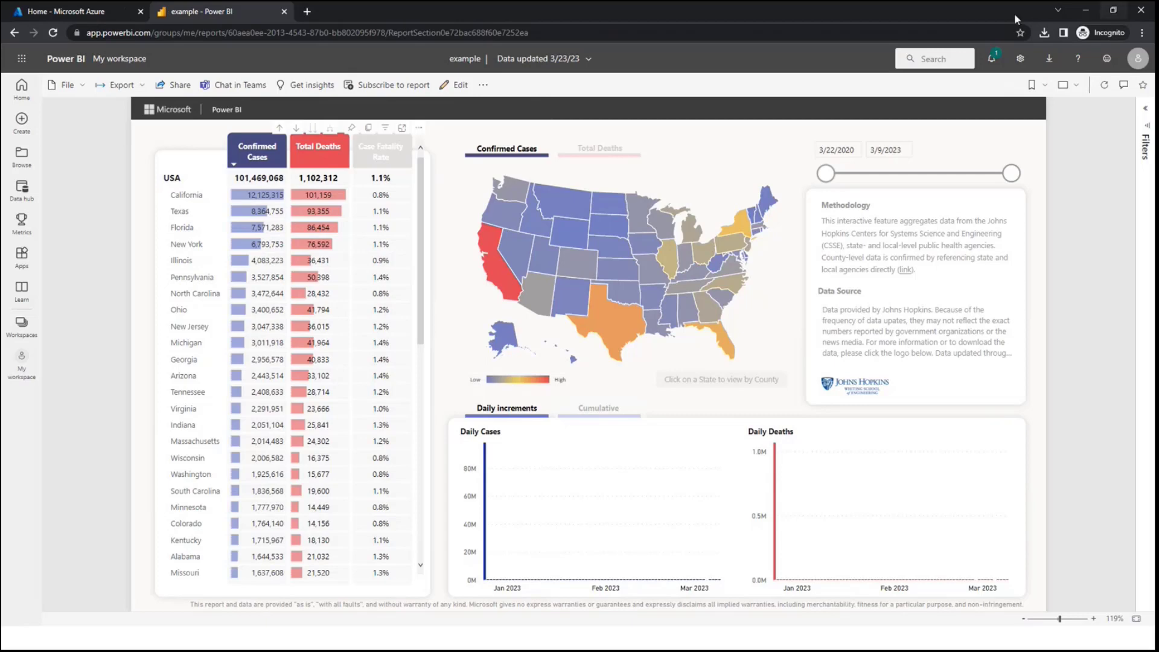
# Switch back to Power BI Desktop and close the publishing dialog.
pyautogui.moveTo(902, 14); pyautogui.dragTo(1158, 24)
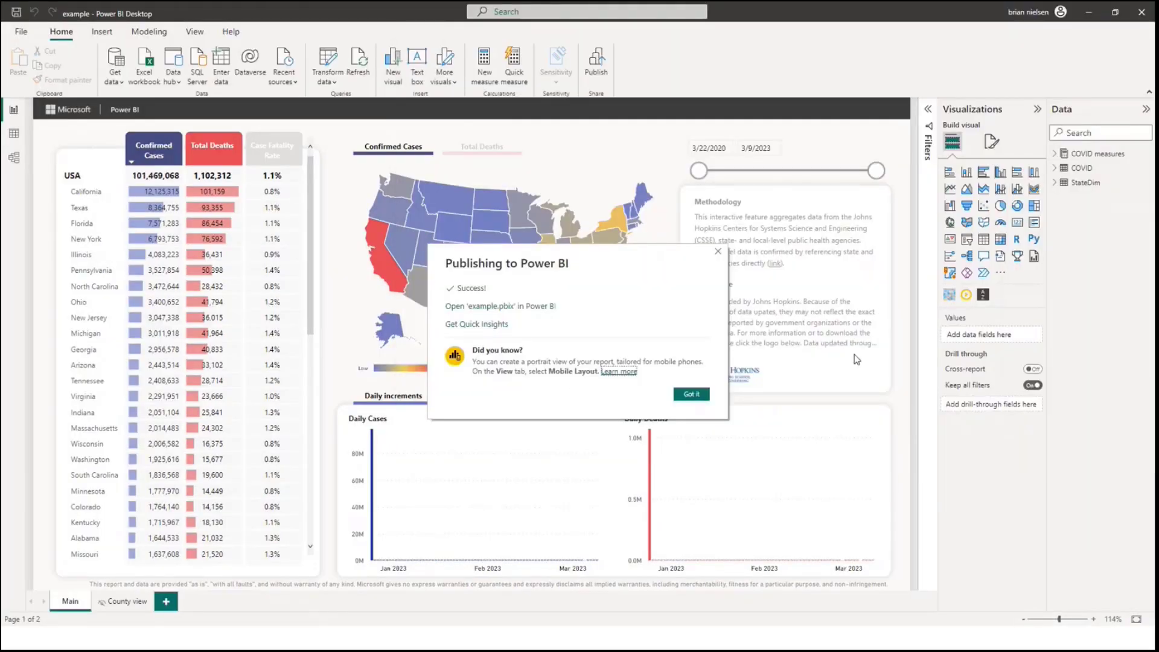
pyautogui.click(717, 251)
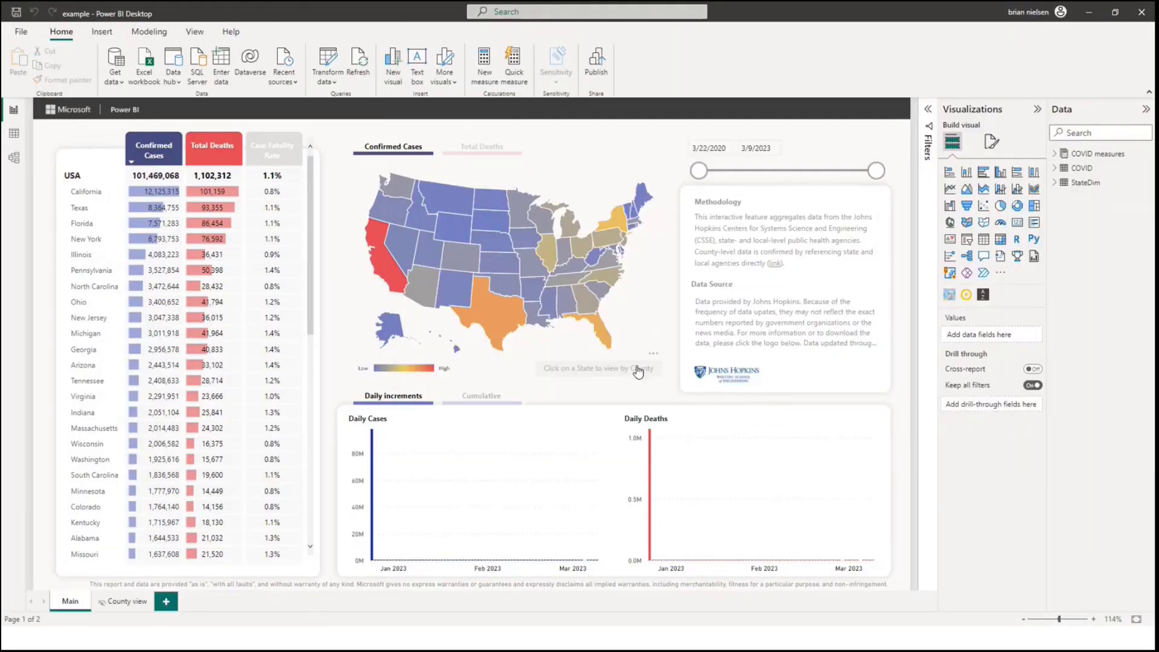